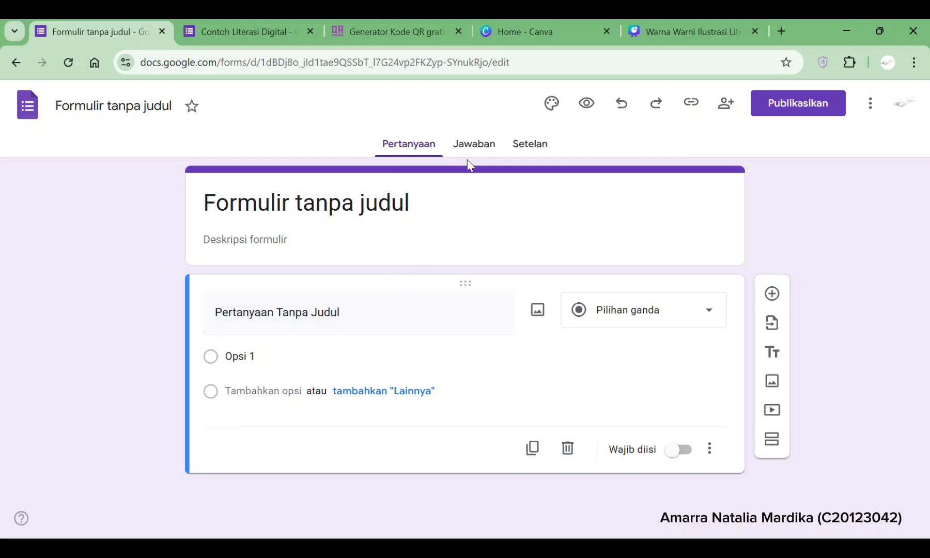
- Look through the form's responses (Jawaban) and settings (Setelan) pages, and return to the questions
click(474, 147)
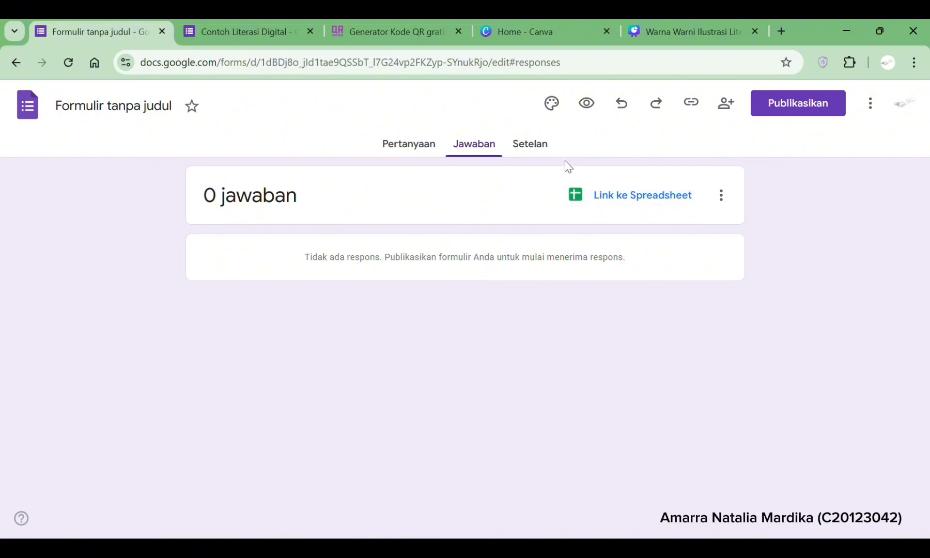
click(521, 144)
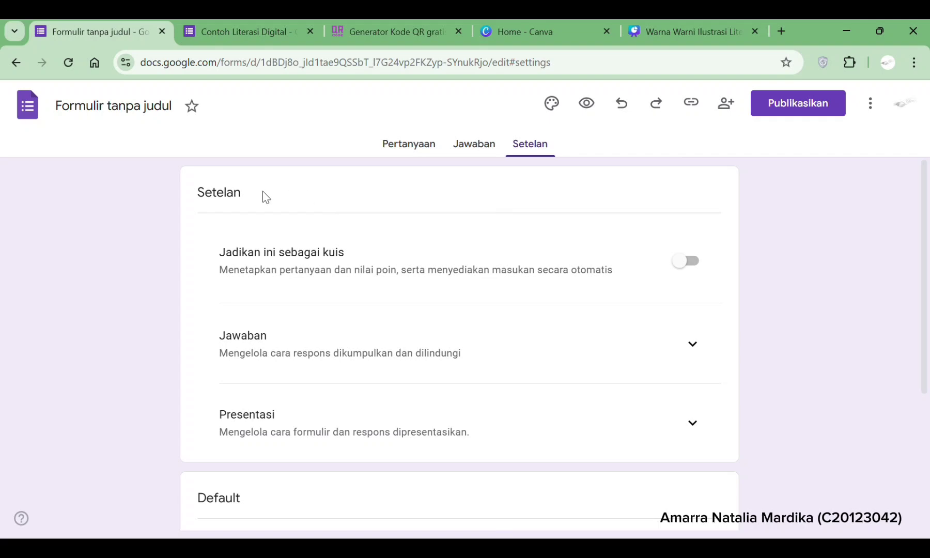
scroll(263, 196, down, 1)
scroll(263, 192, down, 2)
scroll(261, 195, up, 3)
click(418, 147)
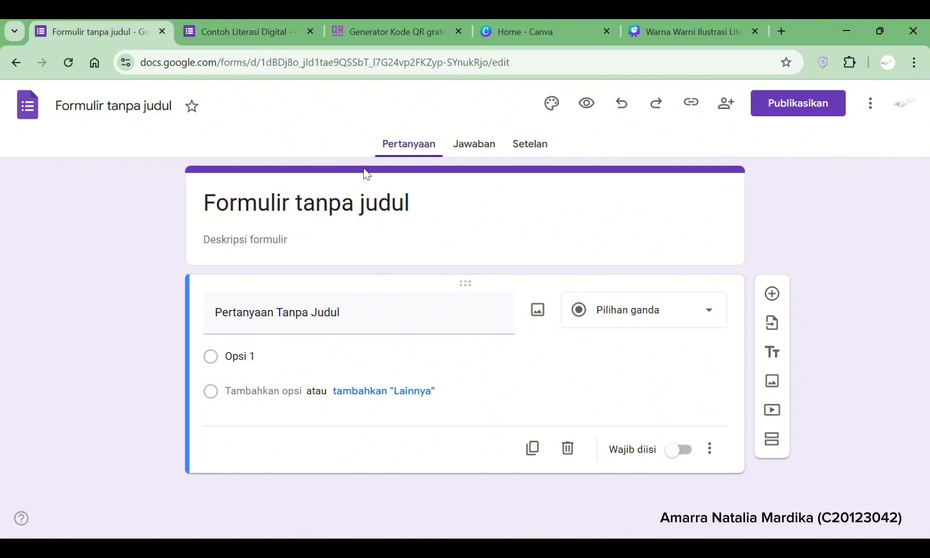
- Title the form "Literasi Digital" and apply the same name to the form file
click(427, 205)
drag(415, 203, 149, 215)
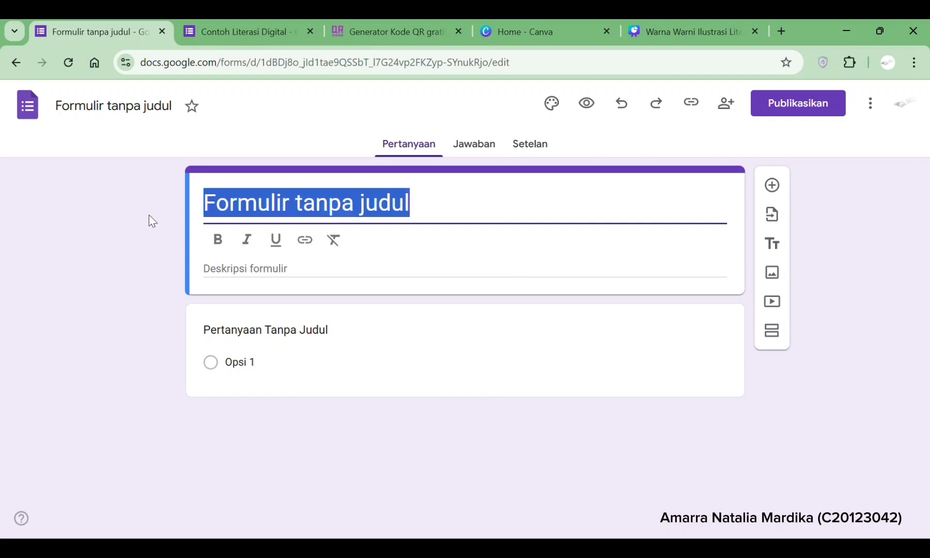
text(Literasi )
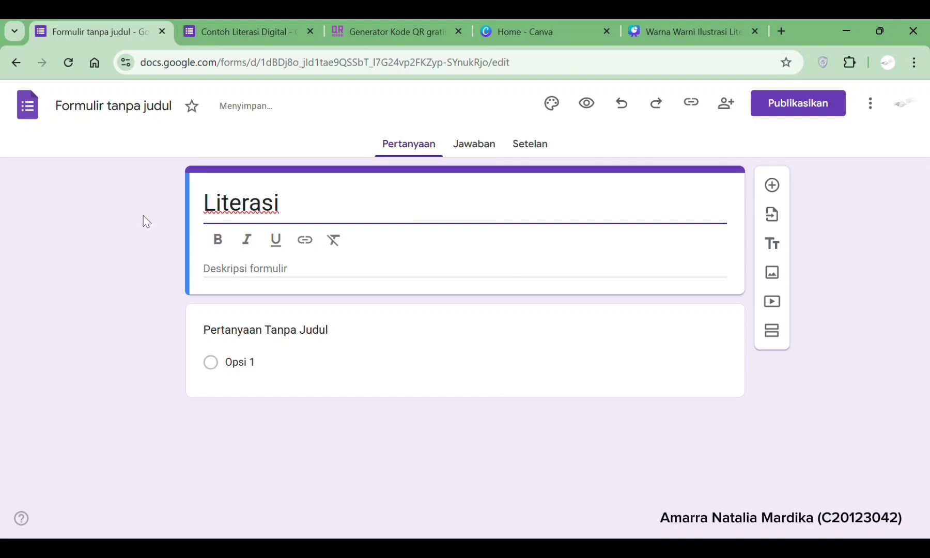
text(Digital)
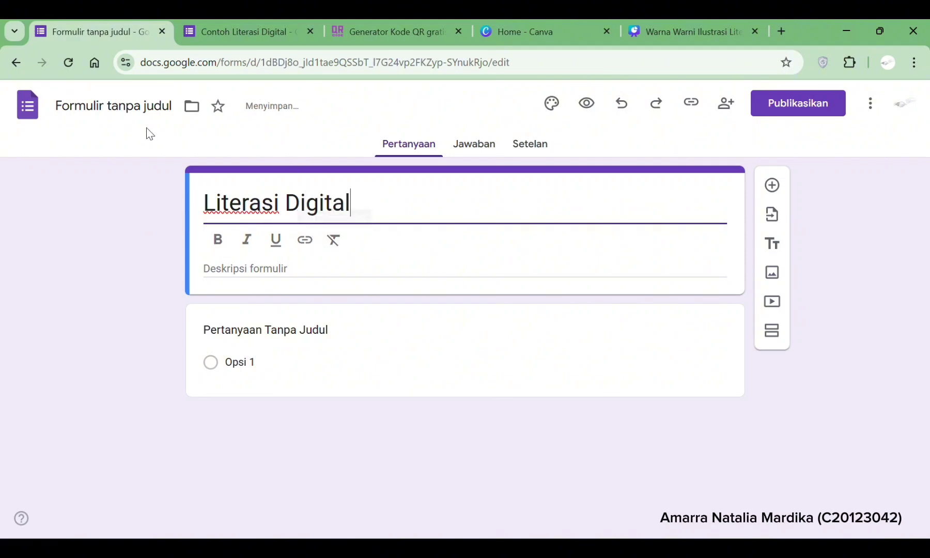
click(117, 106)
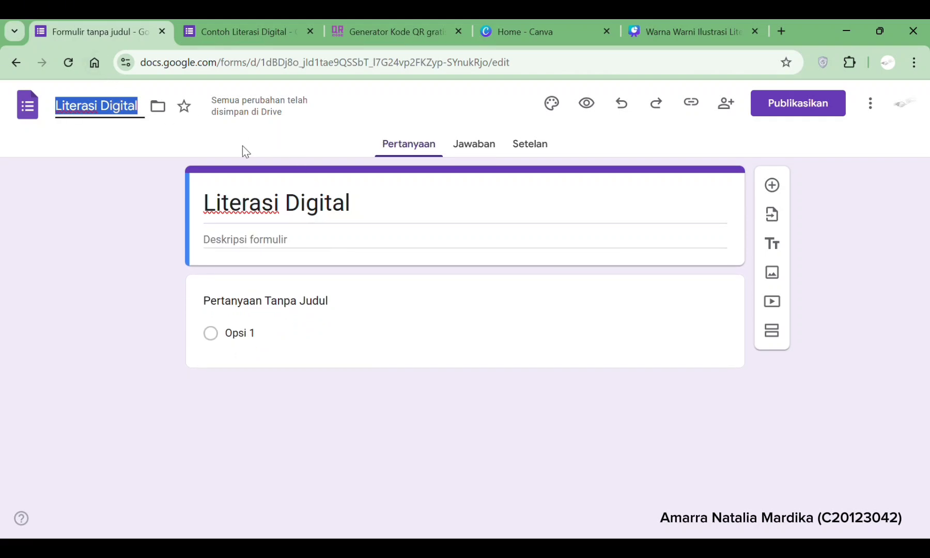
click(302, 200)
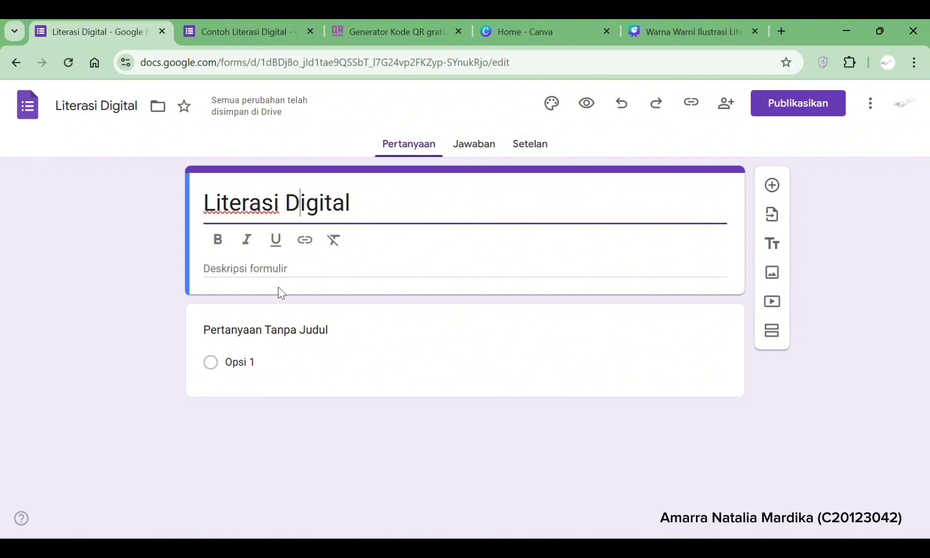
- Enter "Contoh Pembuatan Gform dan Barcode" as the form description
click(278, 269)
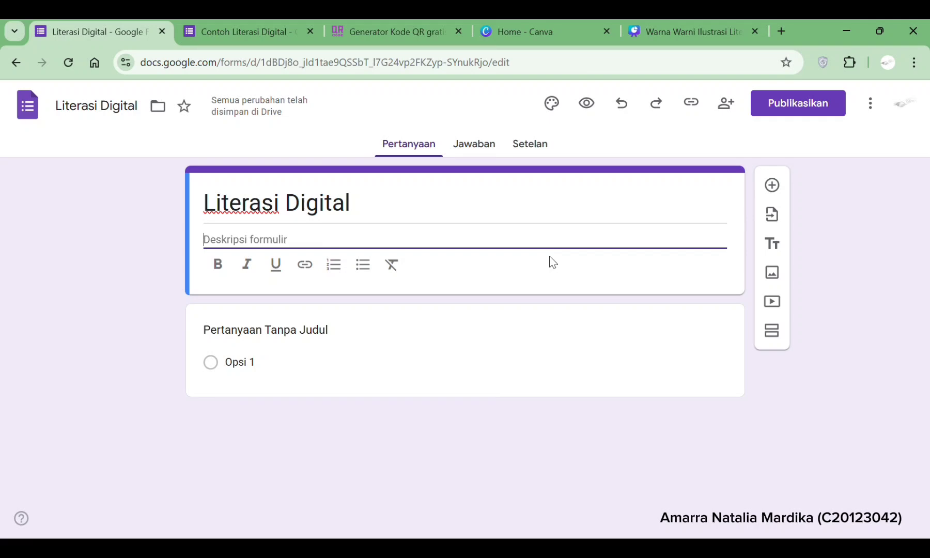
text(C)
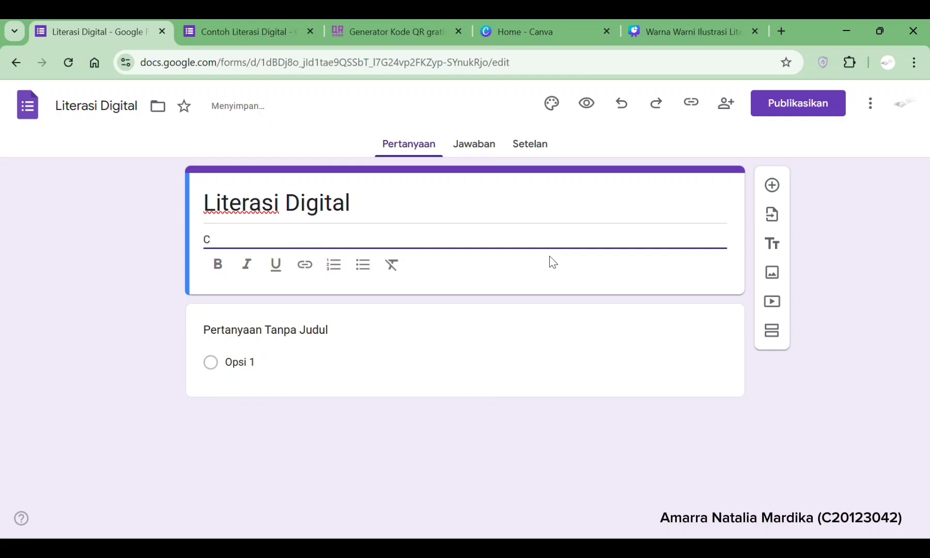
text(ontoh )
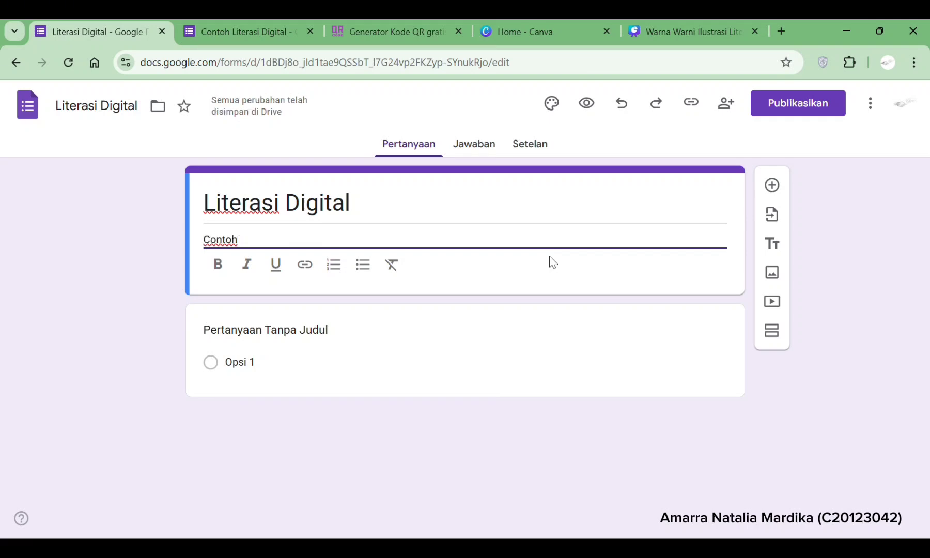
text(Pembuatan)
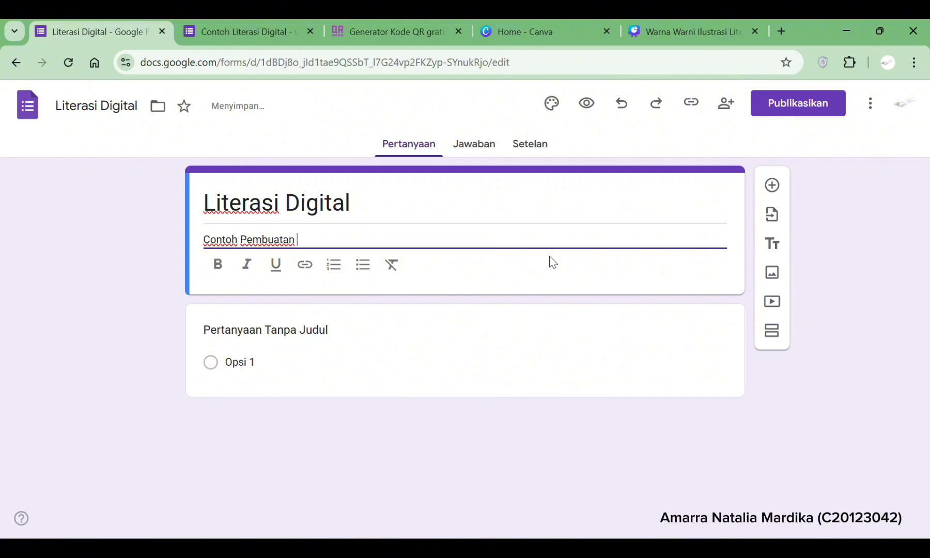
text( Gfo)
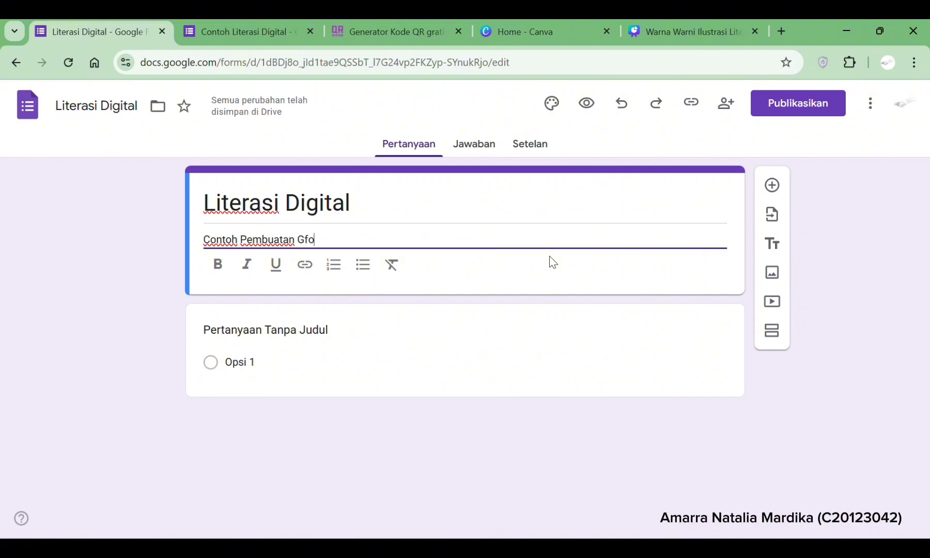
text(rm dan Barcode)
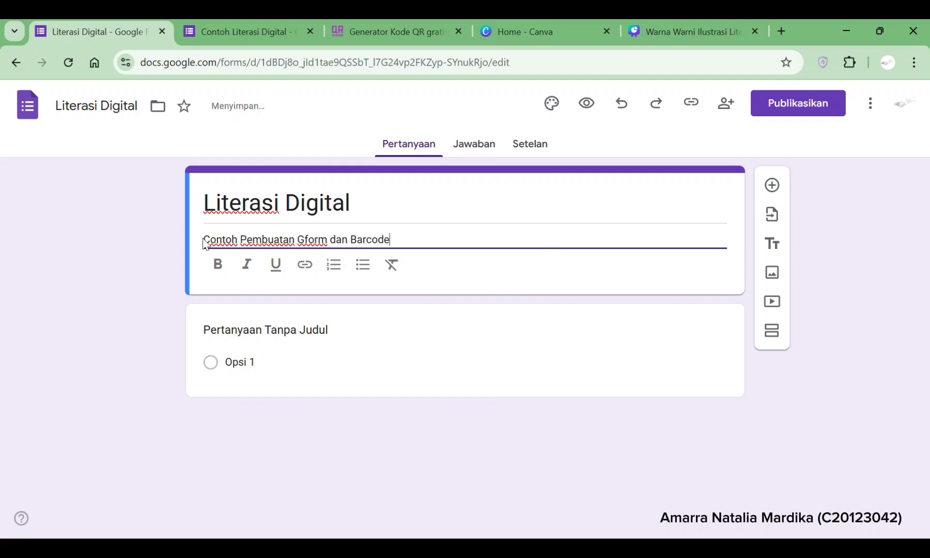
- Format the whole form description as bold, italic and underlined
drag(204, 241, 448, 244)
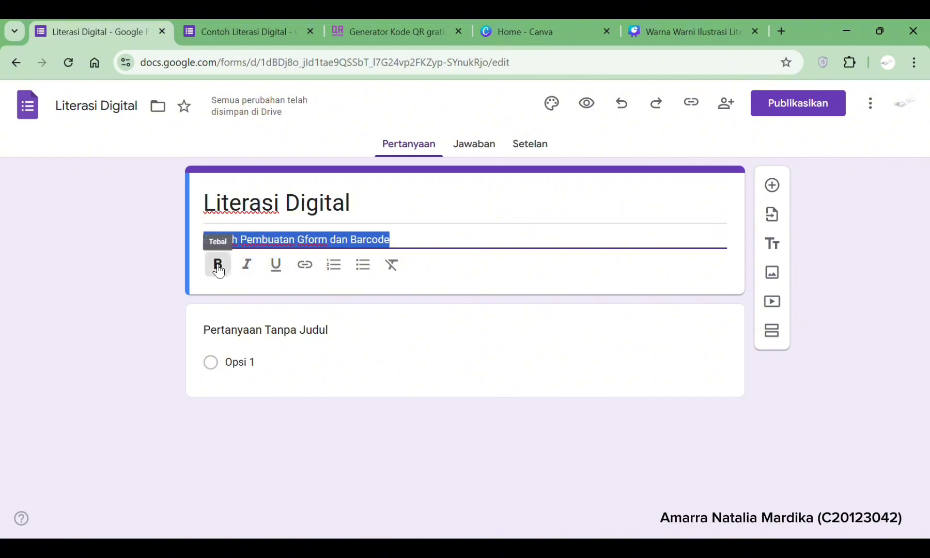
click(218, 266)
click(404, 238)
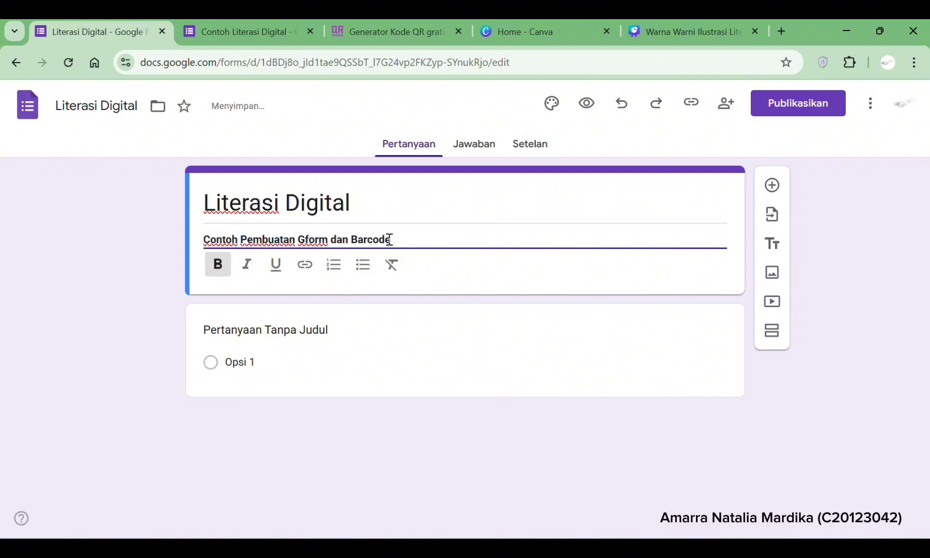
drag(389, 238, 108, 250)
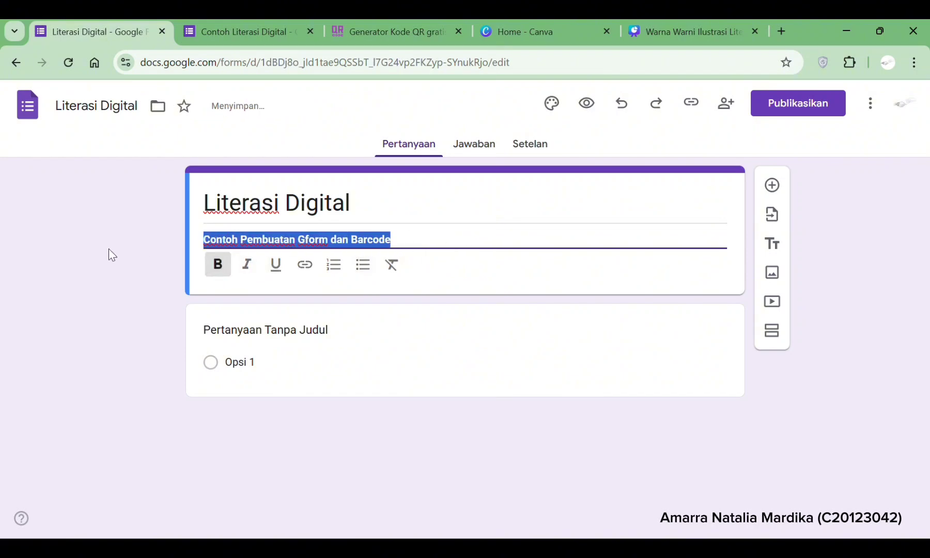
click(250, 268)
click(410, 245)
drag(411, 245, 202, 238)
click(276, 265)
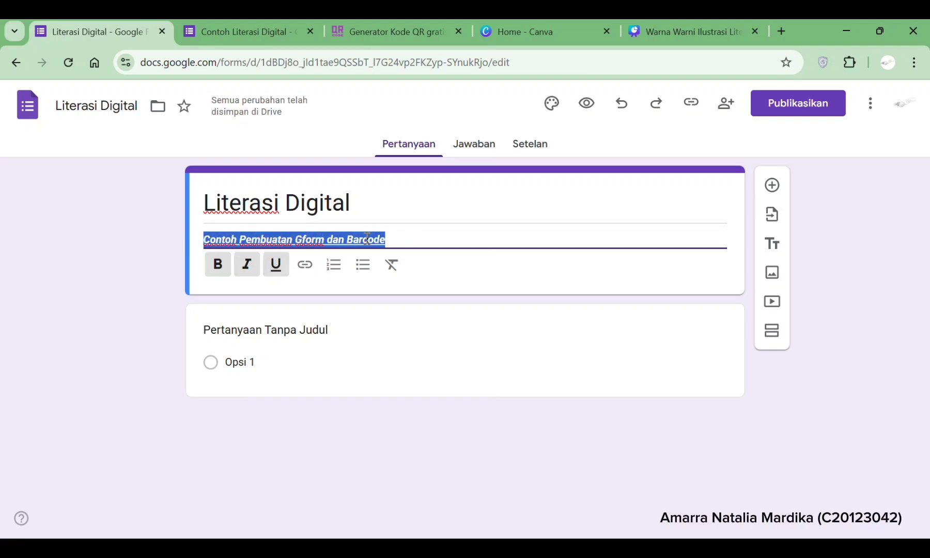
click(413, 239)
key(Return)
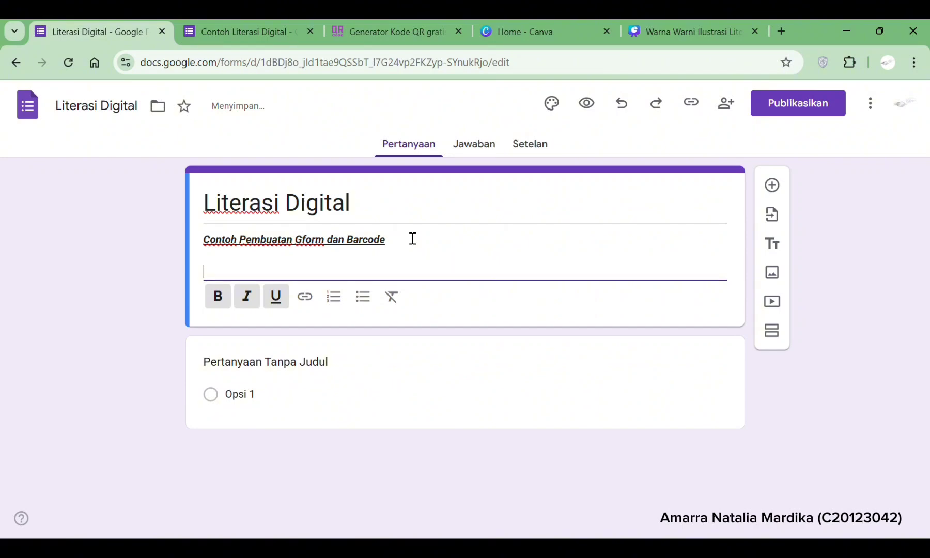
click(305, 297)
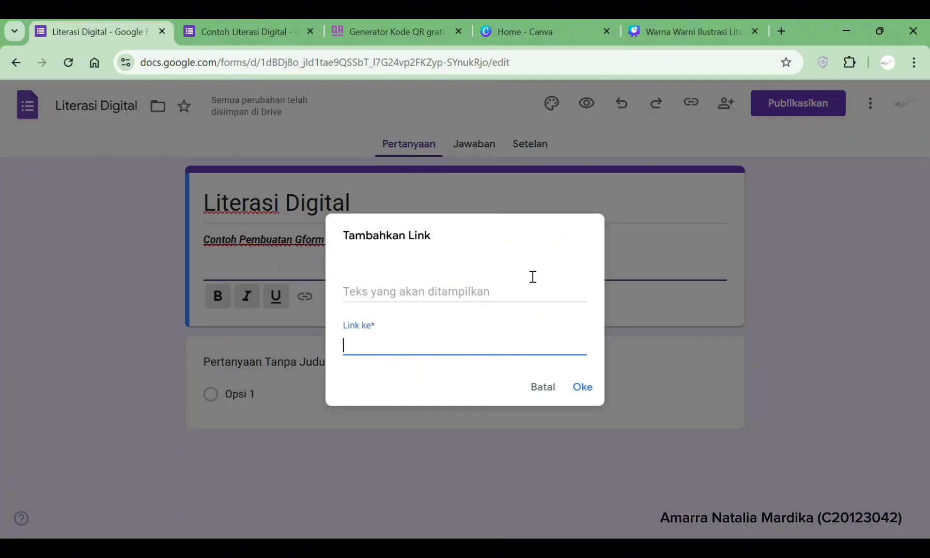
click(541, 387)
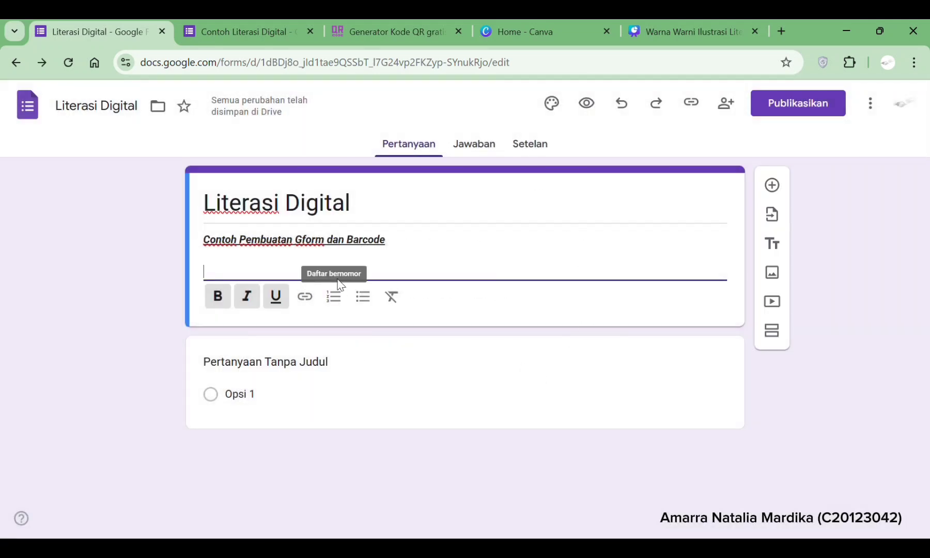
drag(388, 240, 183, 237)
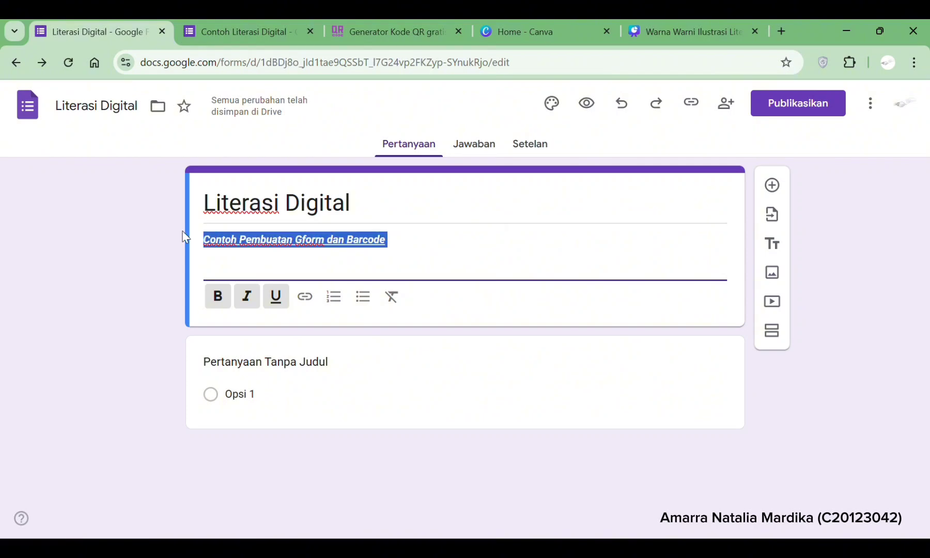
click(165, 224)
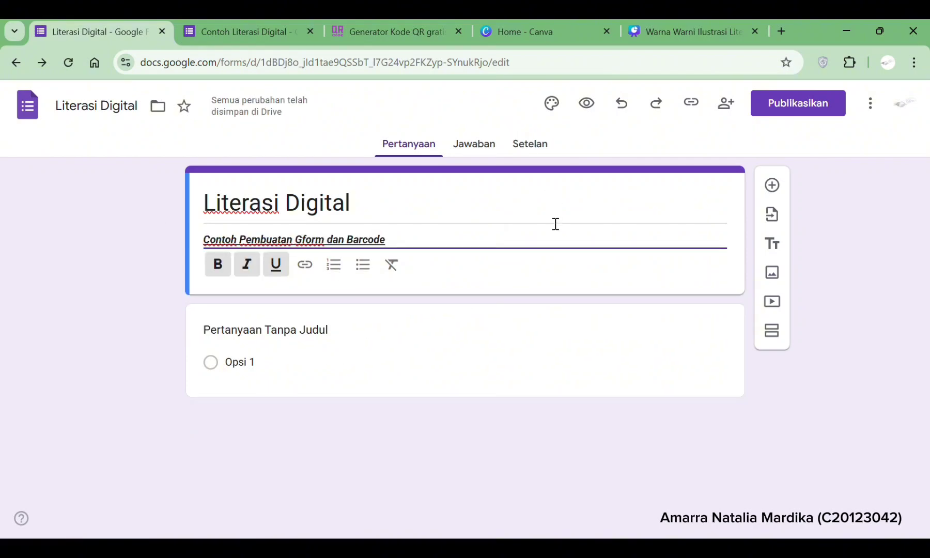
- Enter "Siapakah Nama Anda" as the text of the untitled first question
click(322, 331)
text(S)
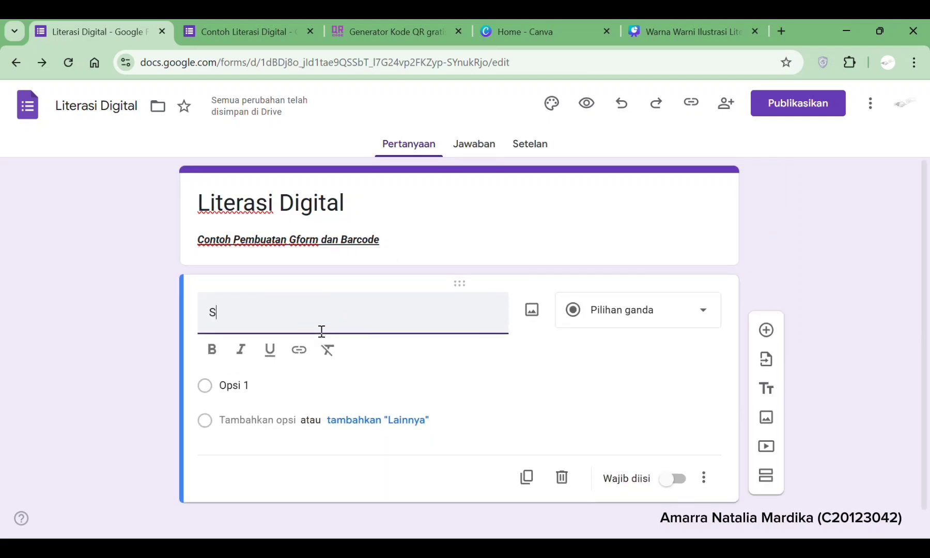
text(iapakah Nama A)
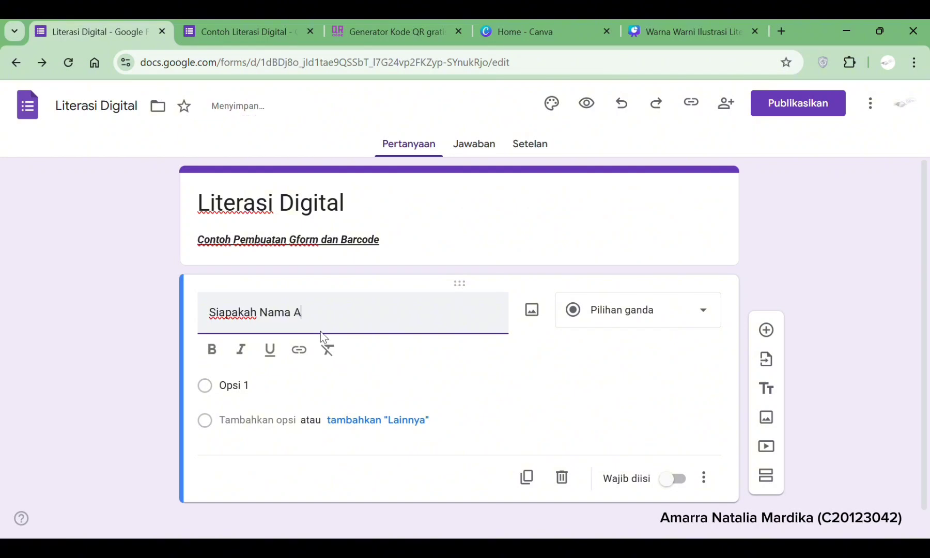
text(nda)
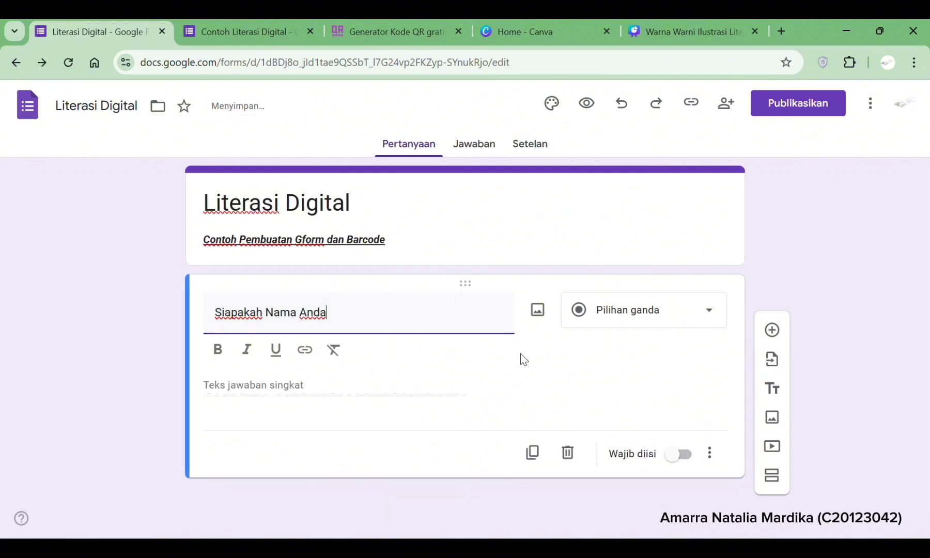
- Set the first question's answer type to Jawaban singkat and replace its question text with "NAMA"
click(616, 325)
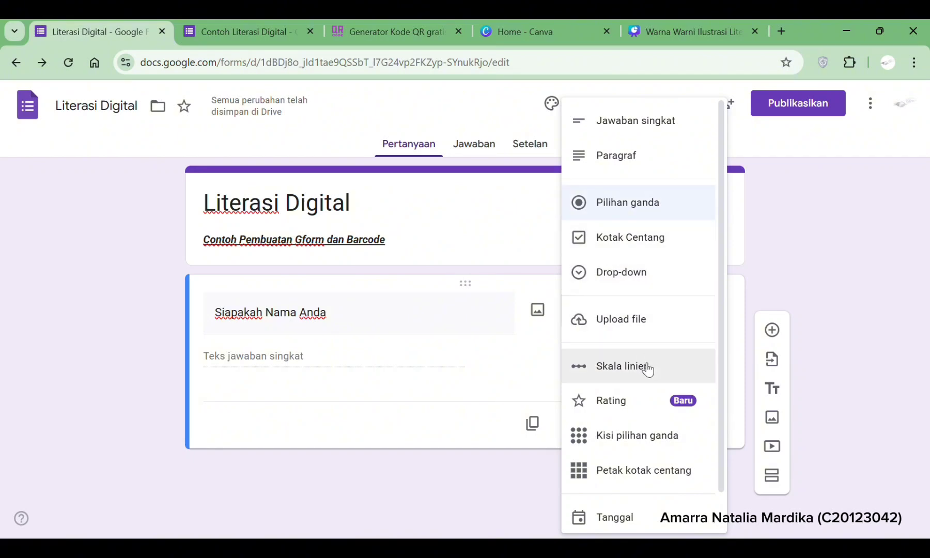
scroll(664, 388, down, 1)
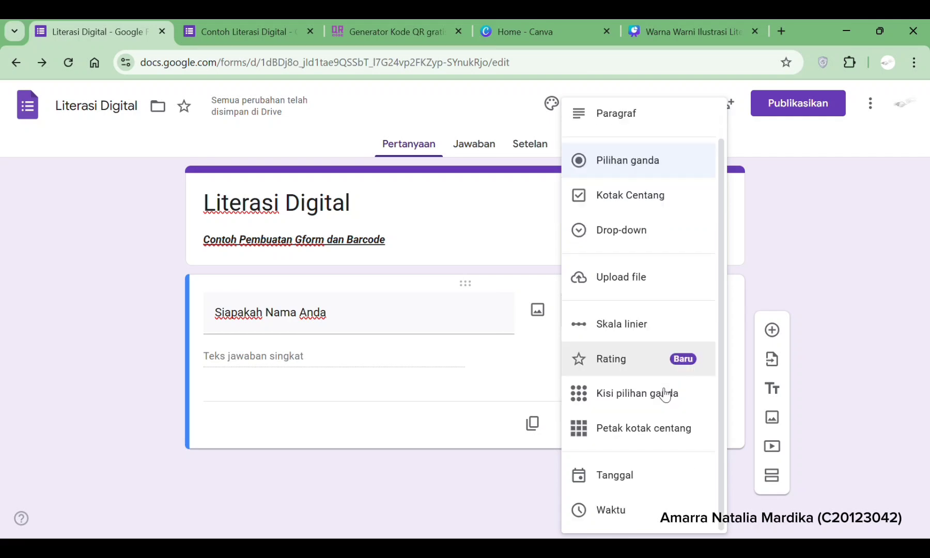
scroll(664, 392, up, 1)
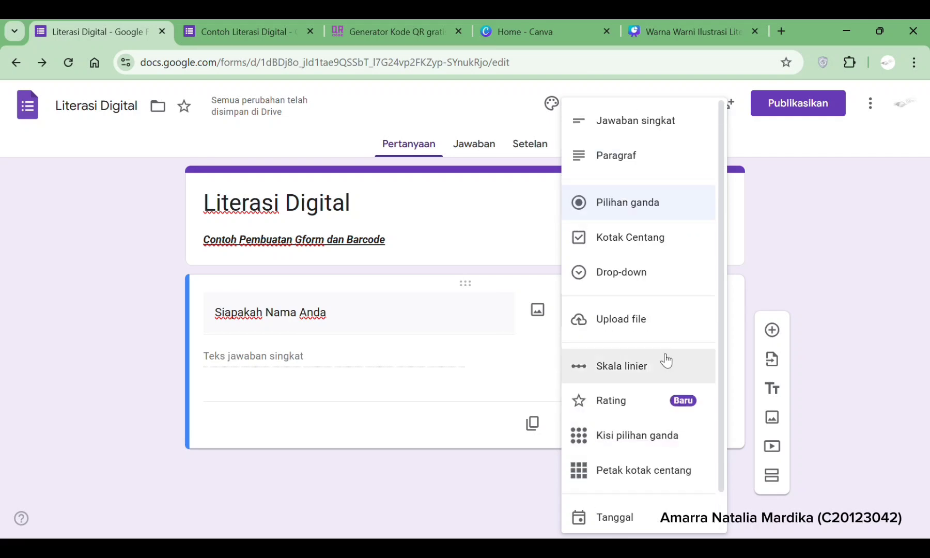
click(646, 125)
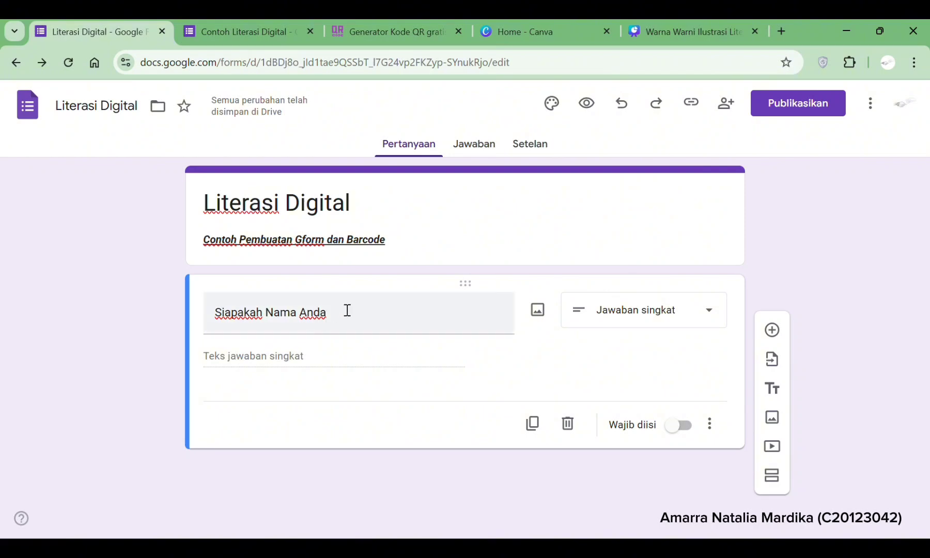
drag(347, 312, 191, 308)
text(NAMA)
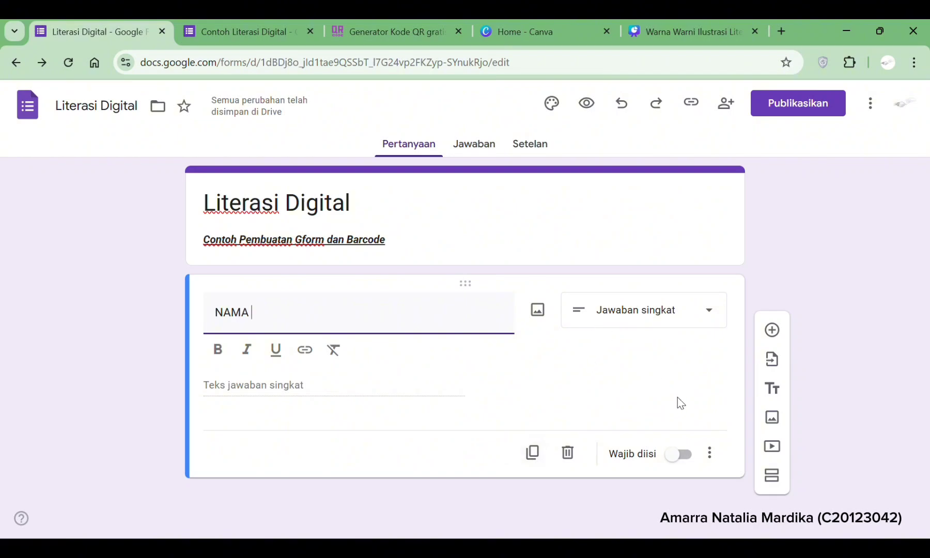
- Switch the NAMA question's required setting (Wajib diisi) on and off again
click(673, 453)
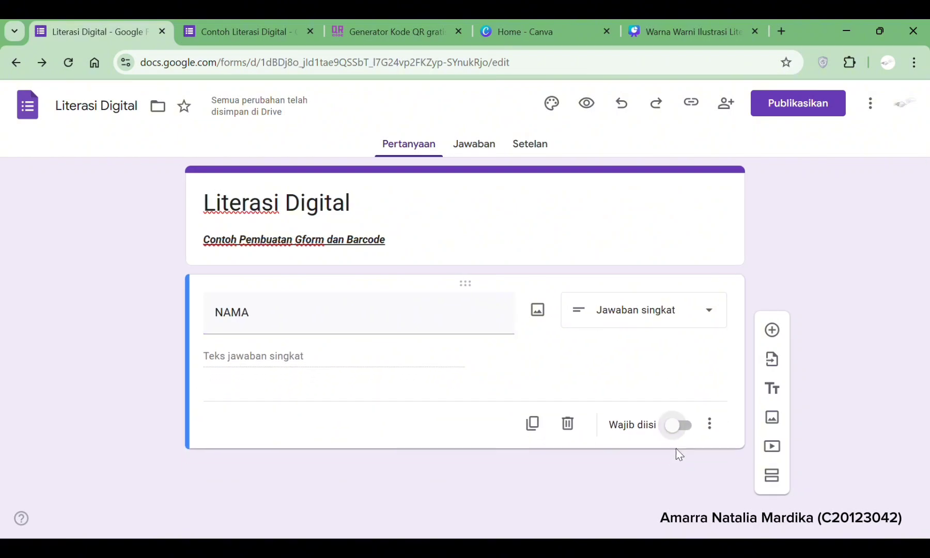
click(678, 427)
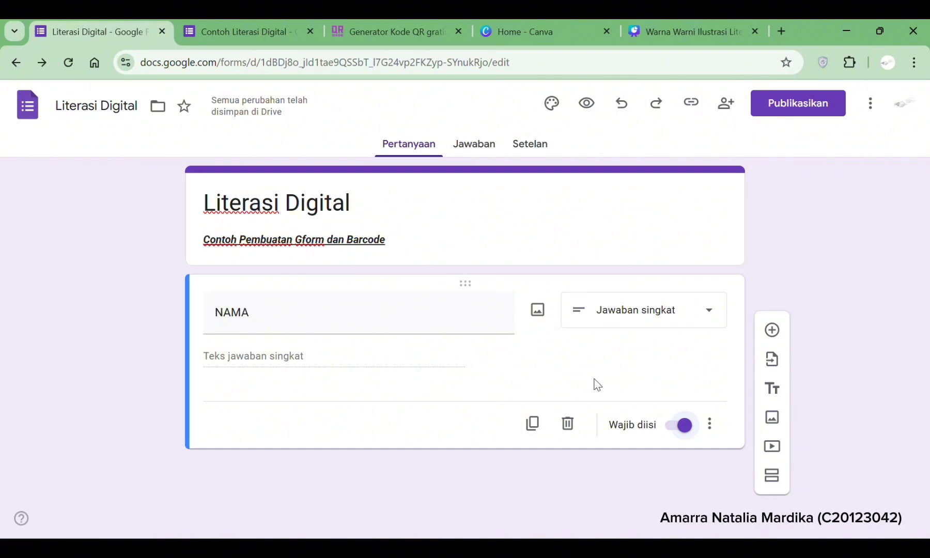
click(685, 426)
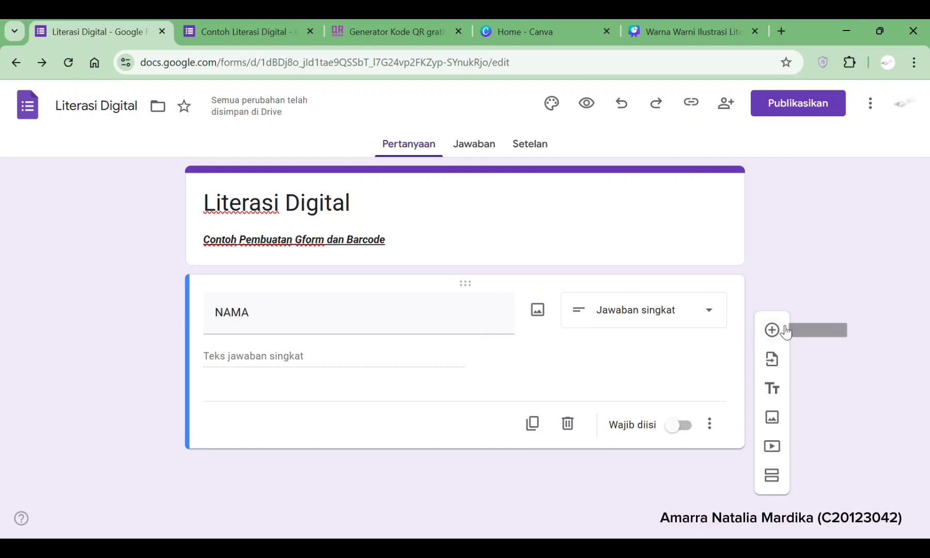
- Add a new section to the form after the NAMA question
click(772, 478)
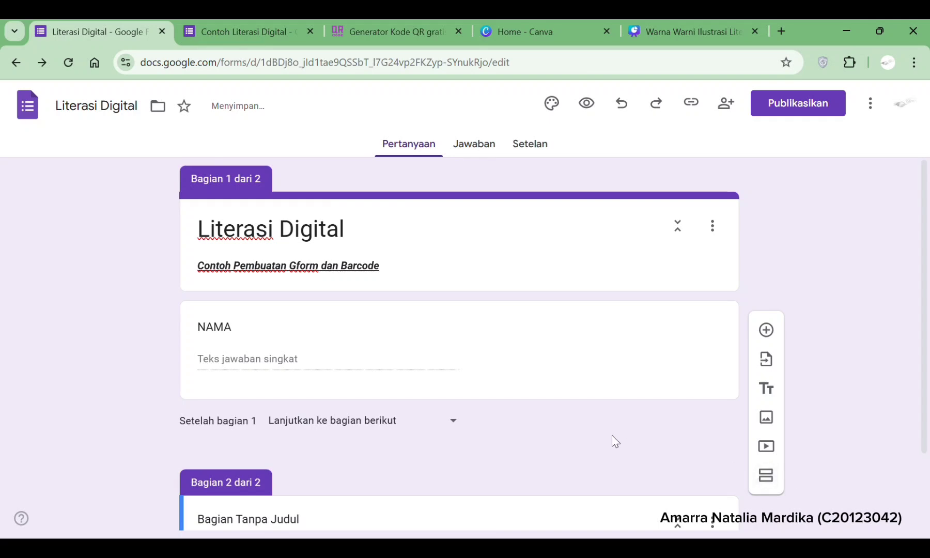
- Replace the untitled second section's title with "Quiz"
scroll(613, 438, down, 2)
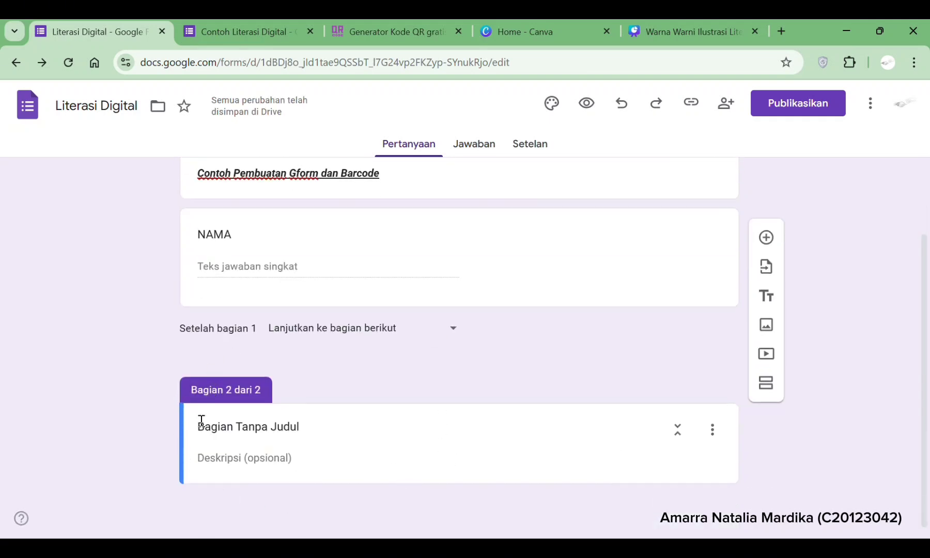
click(313, 427)
key(BackSpace)
key(BackSpace)
key(BackSpace)
key(BackSpace)
key(BackSpace)
key(BackSpace)
key(BackSpace)
key(BackSpace)
key(BackSpace)
key(BackSpace)
key(BackSpace)
key(BackSpace)
key(BackSpace)
key(BackSpace)
key(BackSpace)
key(BackSpace)
key(BackSpace)
key(BackSpace)
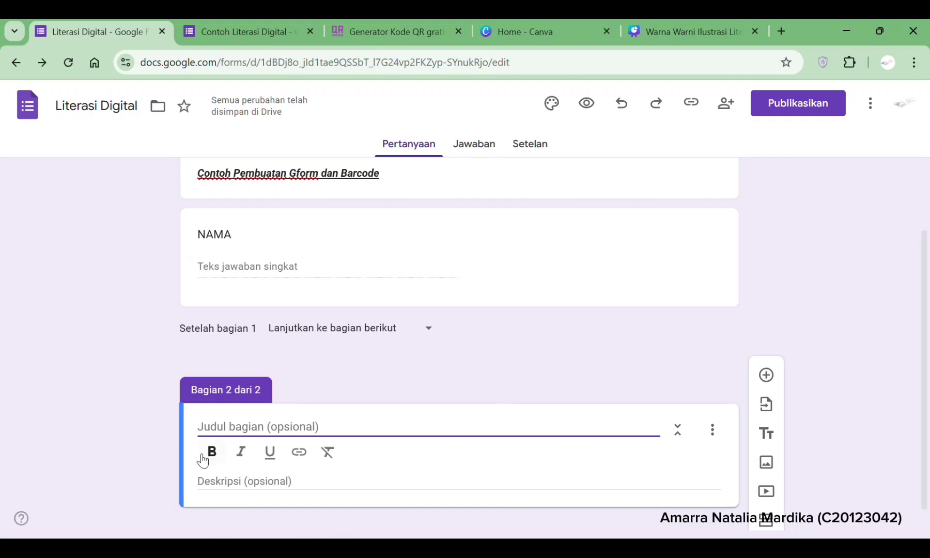
text(Q)
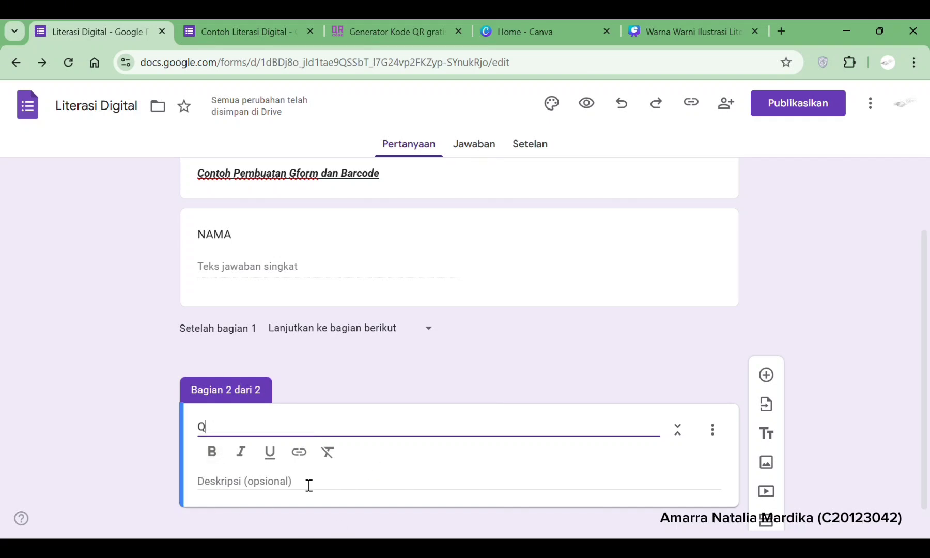
text(uiz)
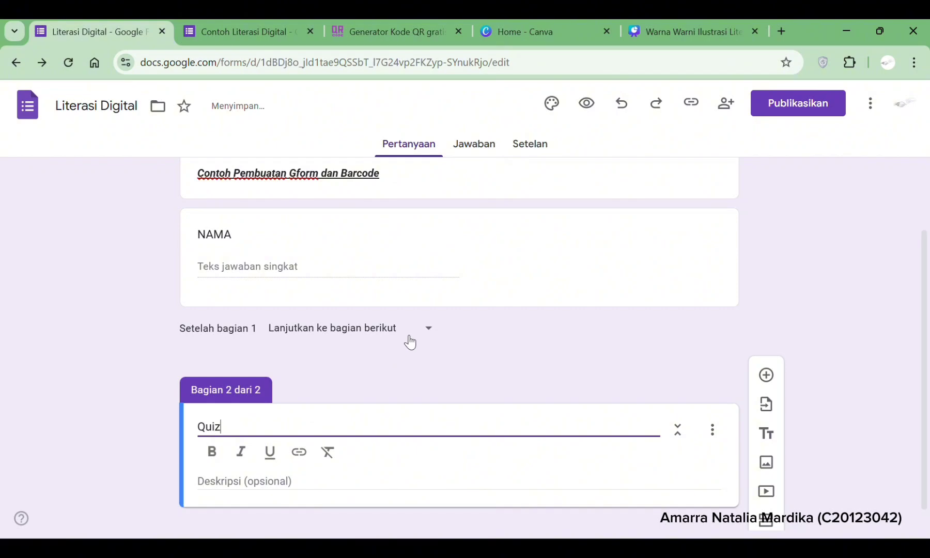
click(404, 356)
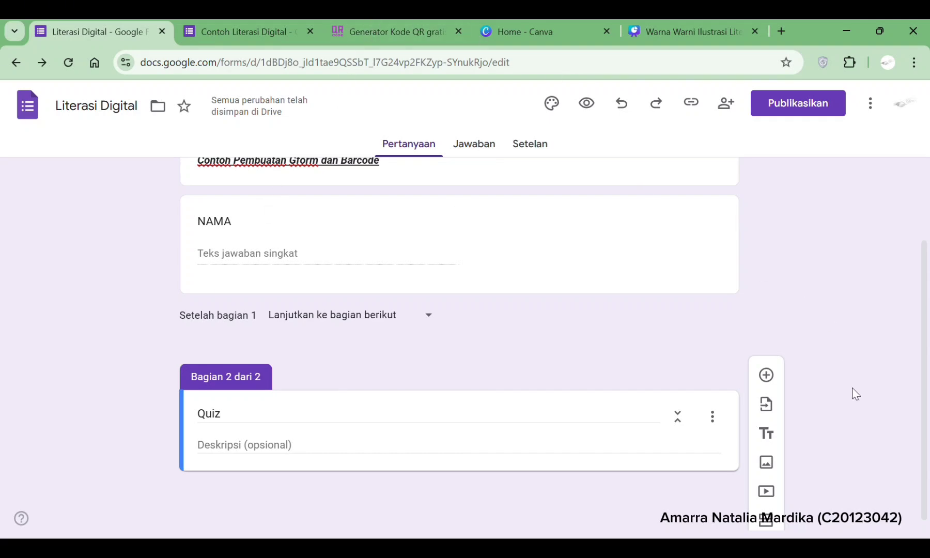
- Add a question to the Quiz section with the text "materi apa saja yang sudah dipelajari?"
scroll(853, 392, down, 1)
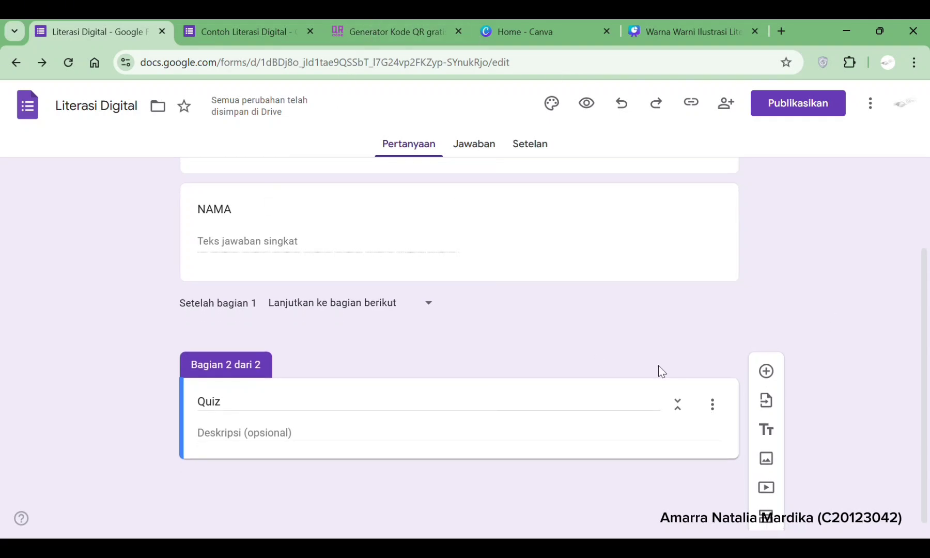
click(765, 371)
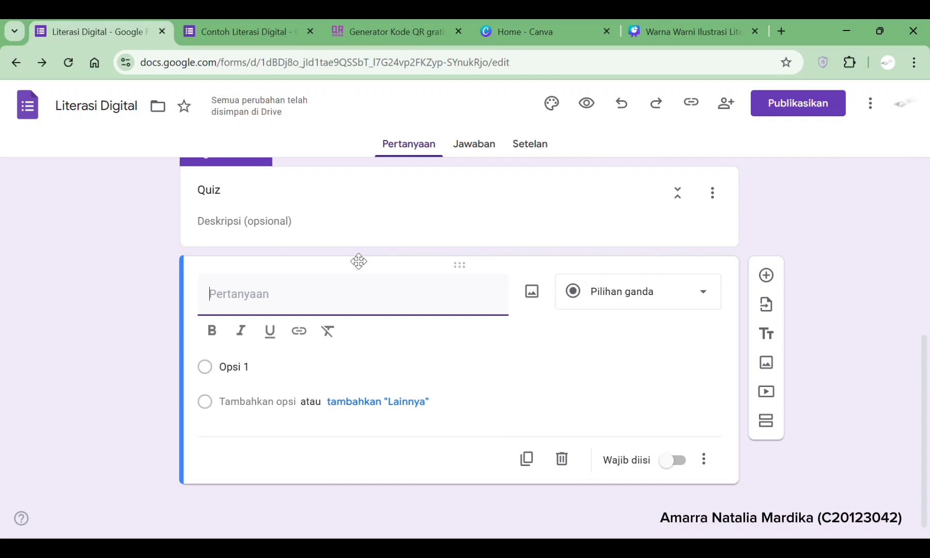
text(K)
key(BackSpace)
text(materi)
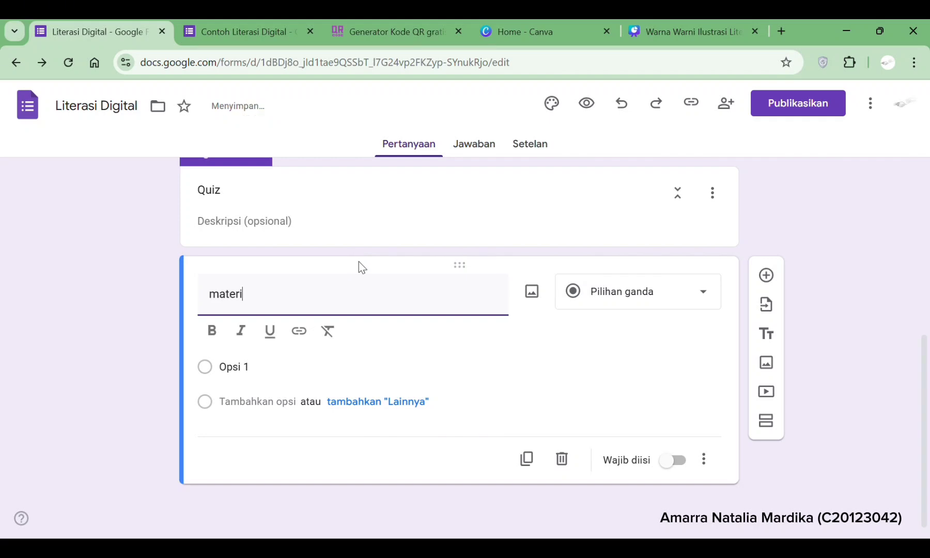
text( apa saja )
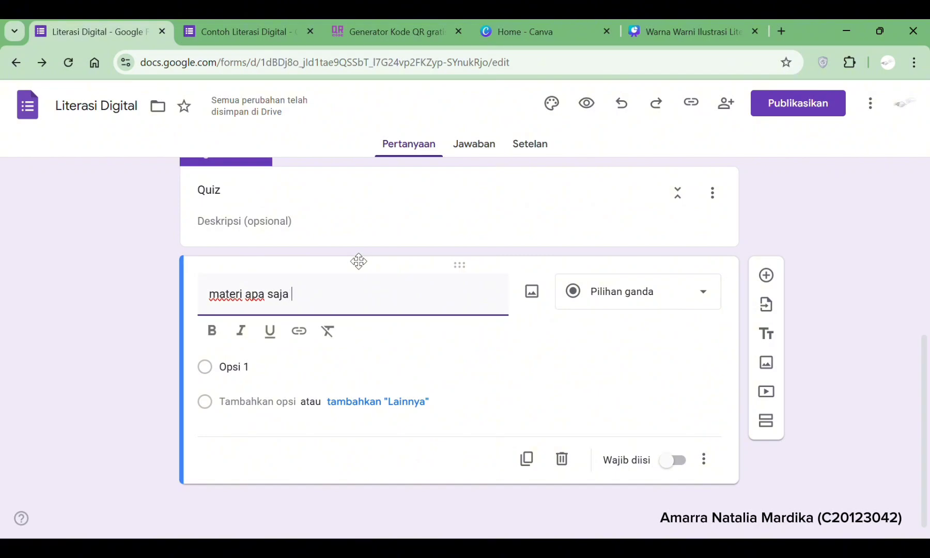
text(yang sudah di)
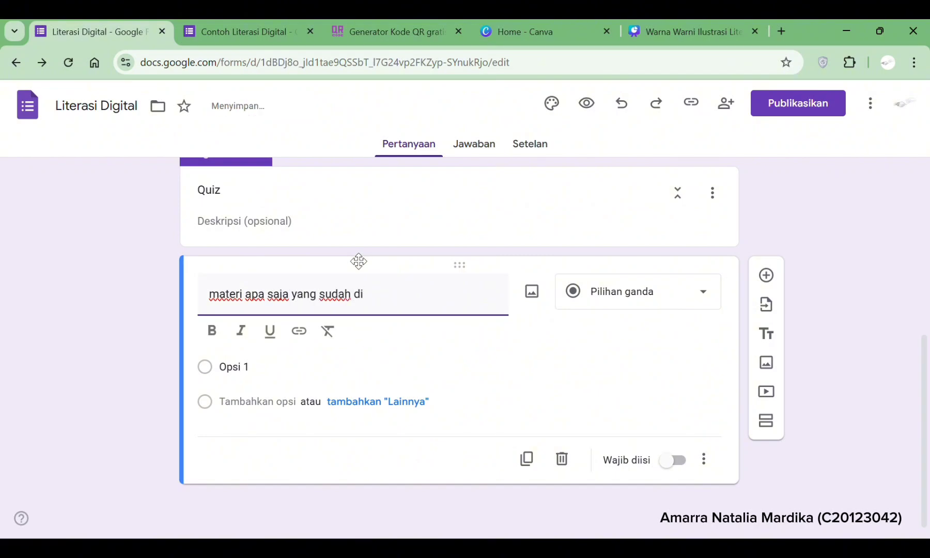
text(pelajari?)
- Choose Pilihan ganda as this question's answer type and enter the options "Phyton", "Gform" and "Barcode"
click(264, 367)
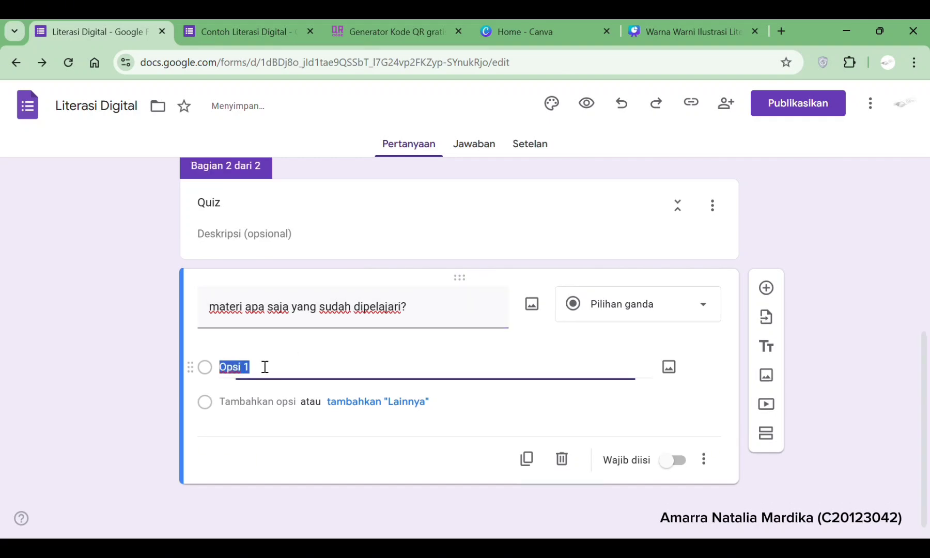
click(646, 334)
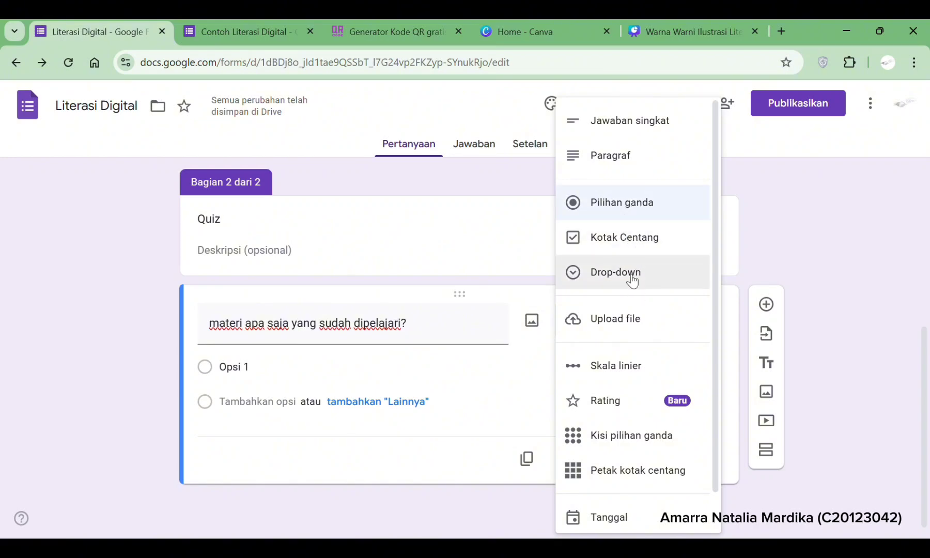
click(612, 212)
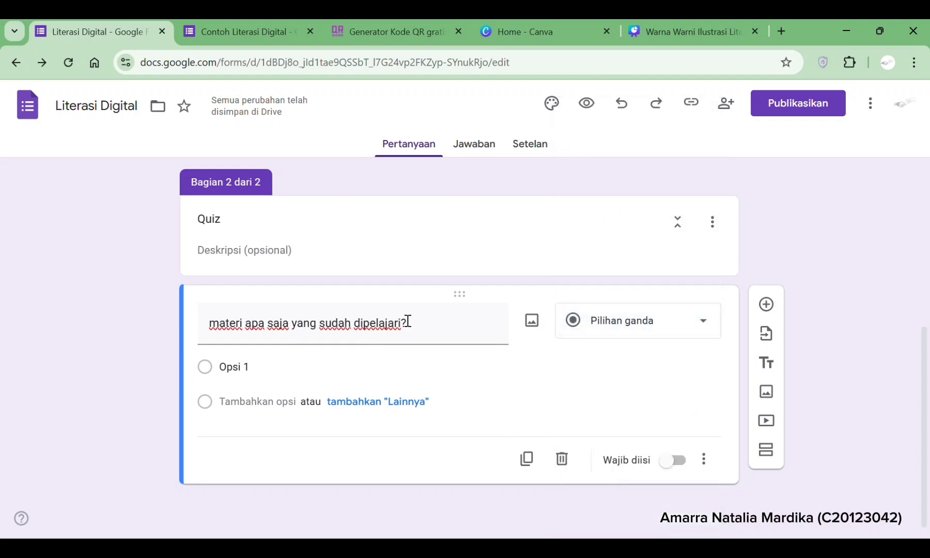
click(254, 366)
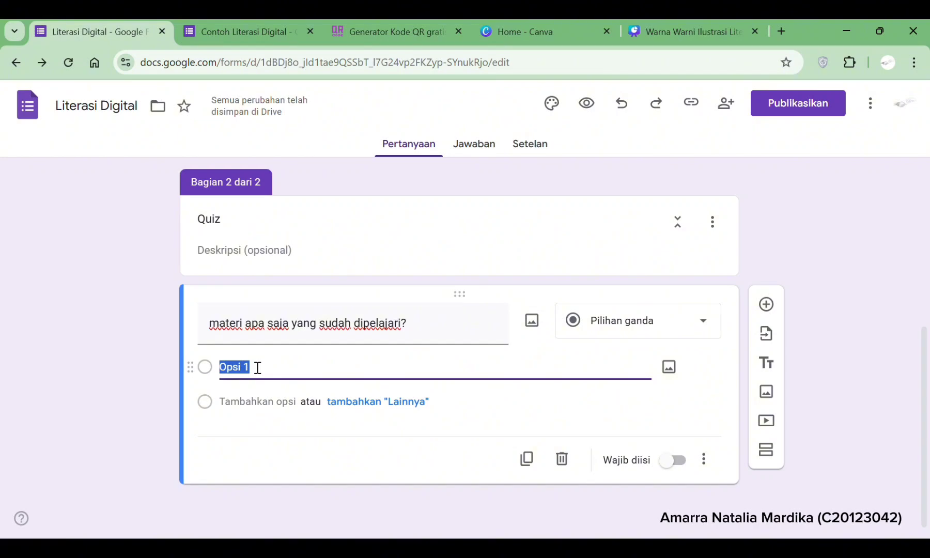
text(Pht)
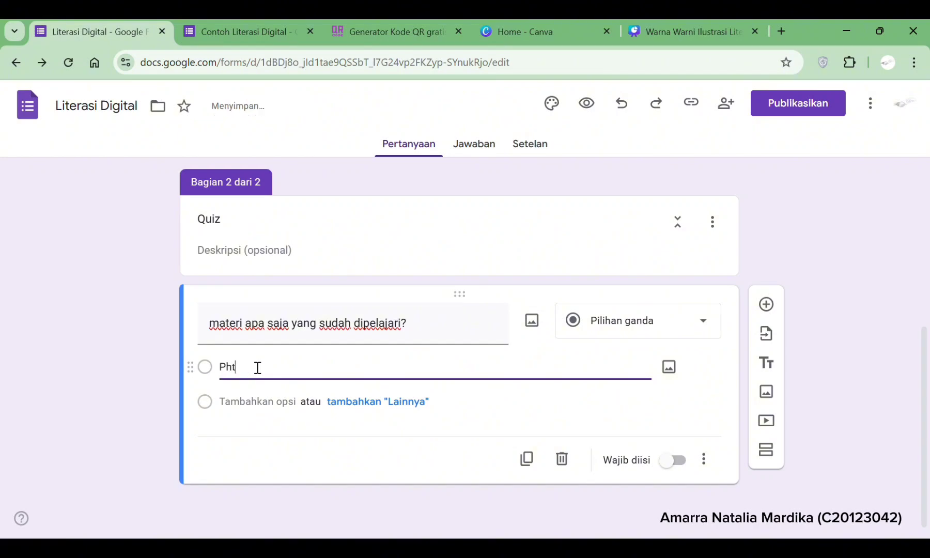
text(o)
key(BackSpace)
key(BackSpace)
text(yton)
key(Return)
text(Gform)
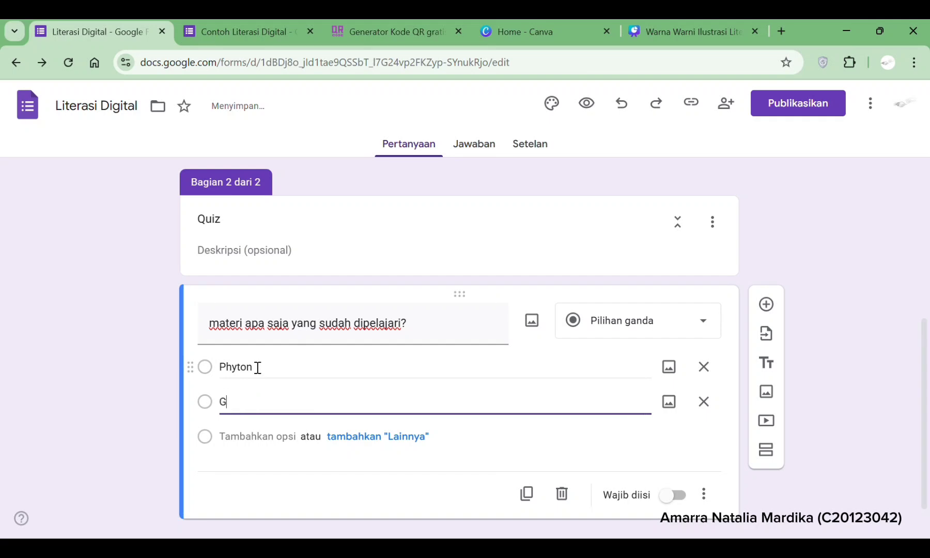
key(Return)
text(Barcode)
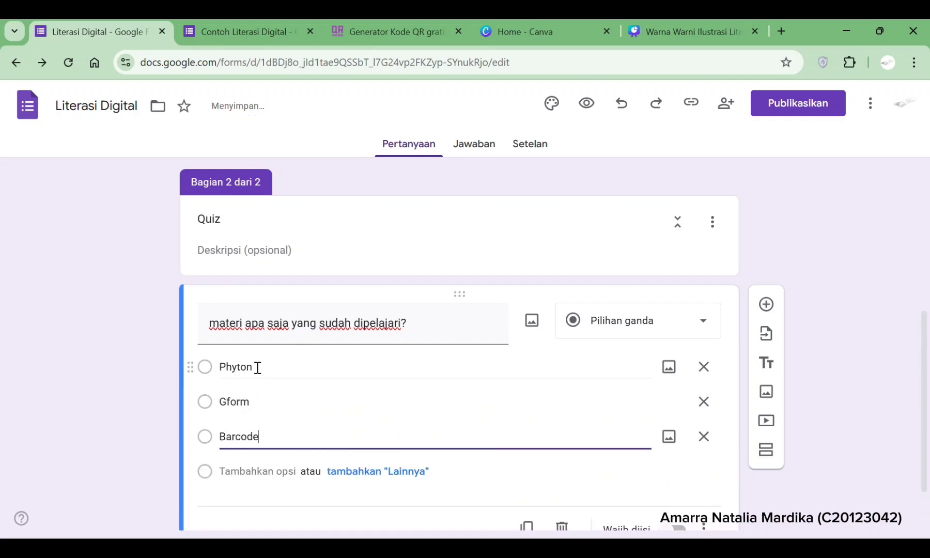
- Add another question below it with the text "kapan mk literasi digital dilaksanakan?"
scroll(481, 471, down, 1)
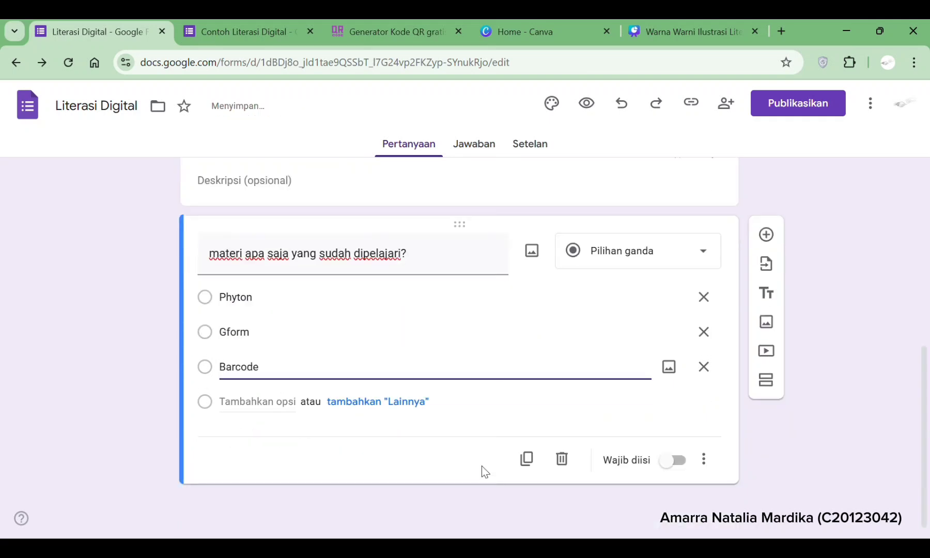
click(766, 235)
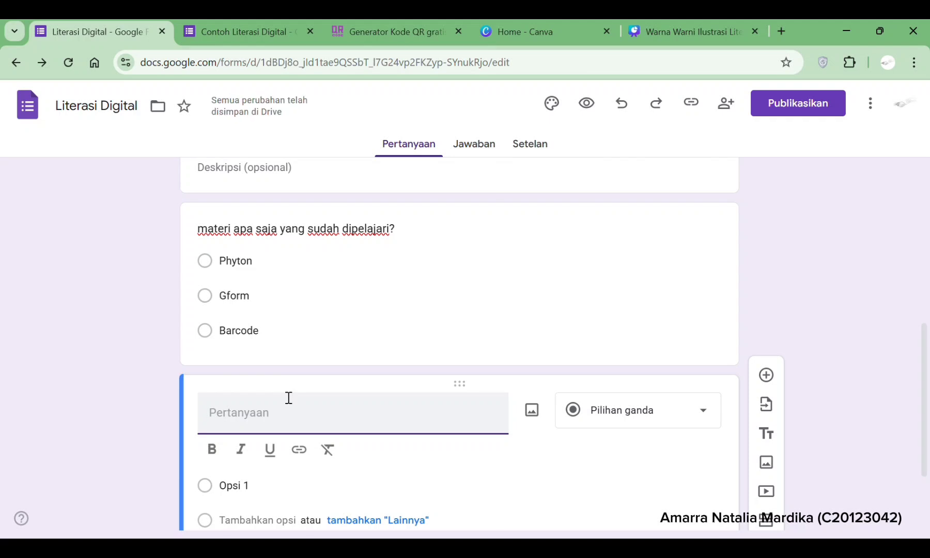
text(Kapa)
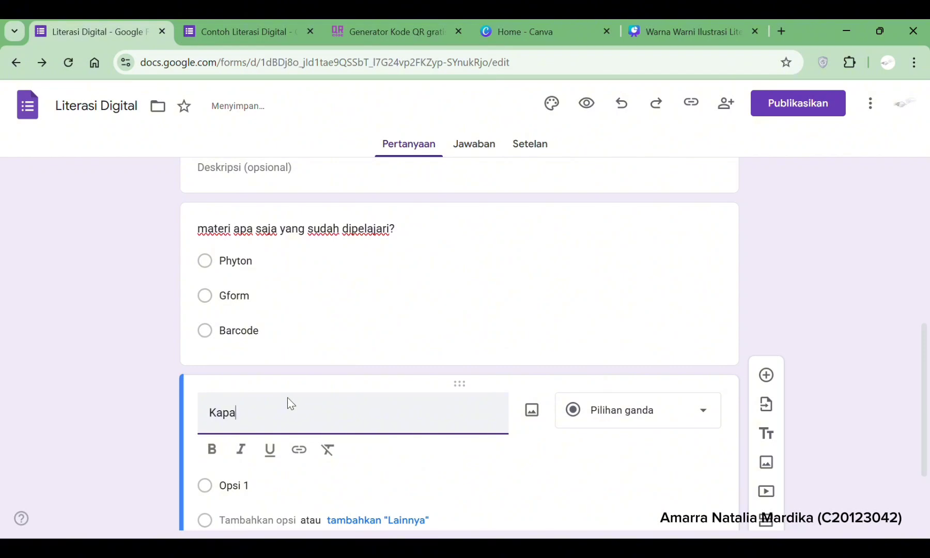
key(BackSpace)
key(BackSpace)
key(BackSpace)
key(BackSpace)
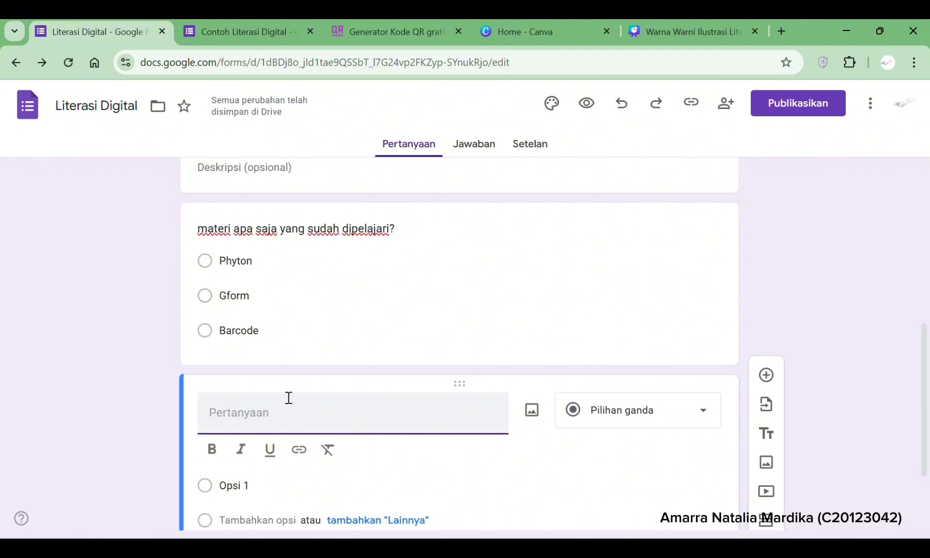
text(kap)
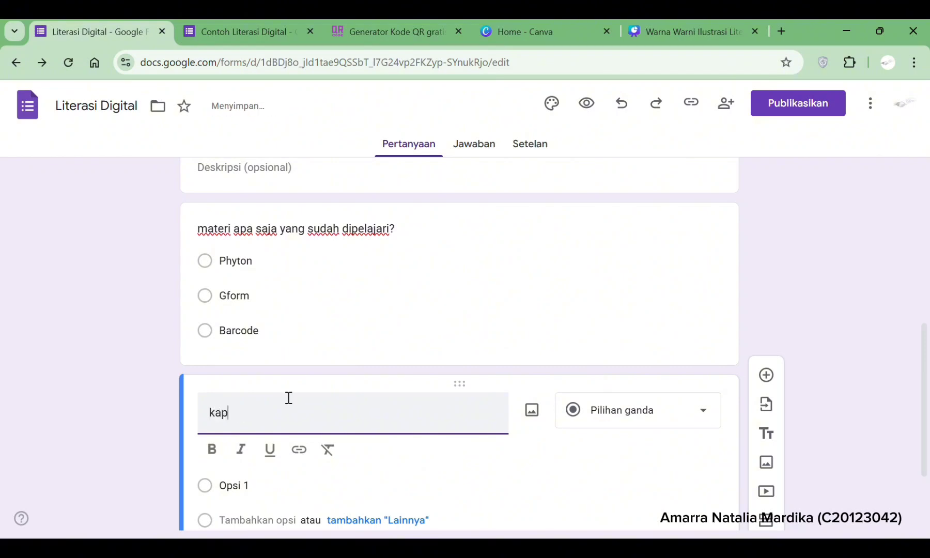
text(an mk literasi digi)
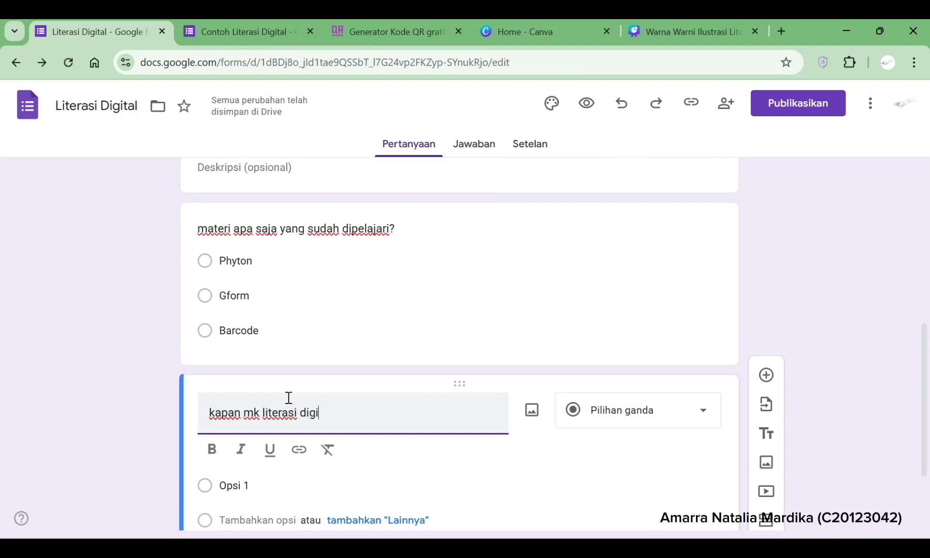
text(tal dil)
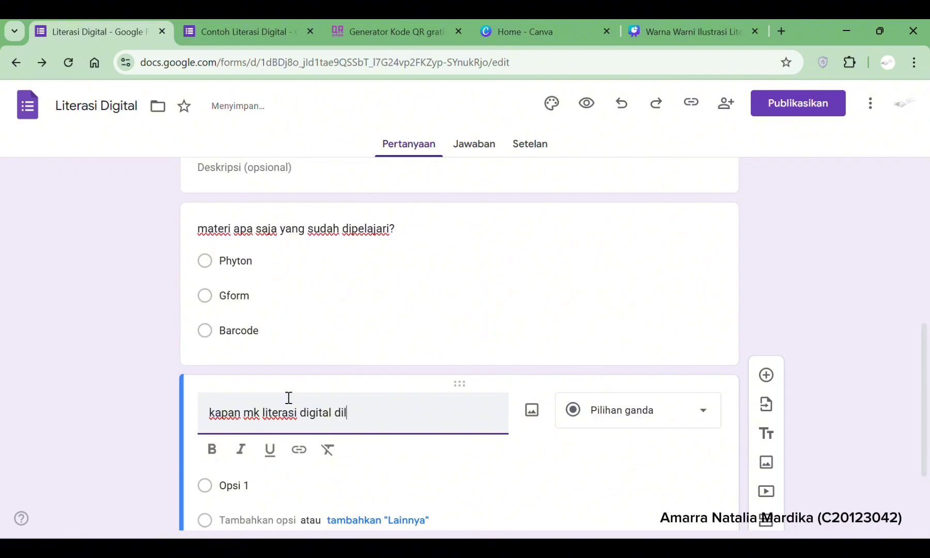
text(aksanakan)
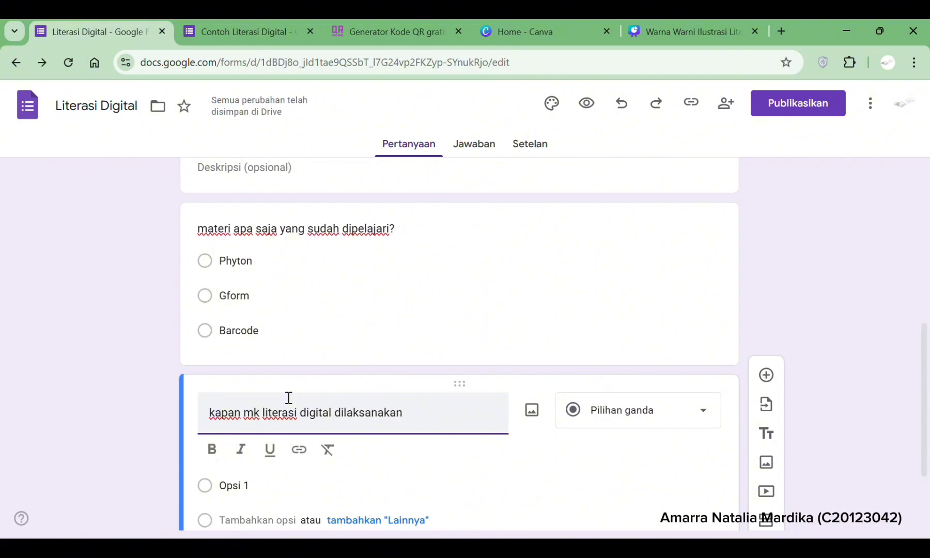
text(?)
- Set the answer type of the "kapan mk literasi digital dilaksanakan?" question to Kotak Centang
scroll(258, 396, down, 2)
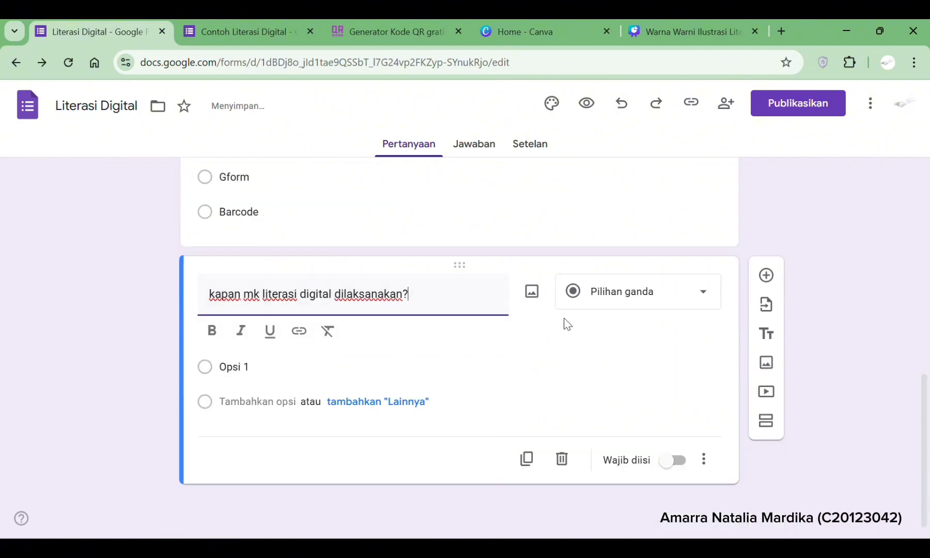
click(599, 298)
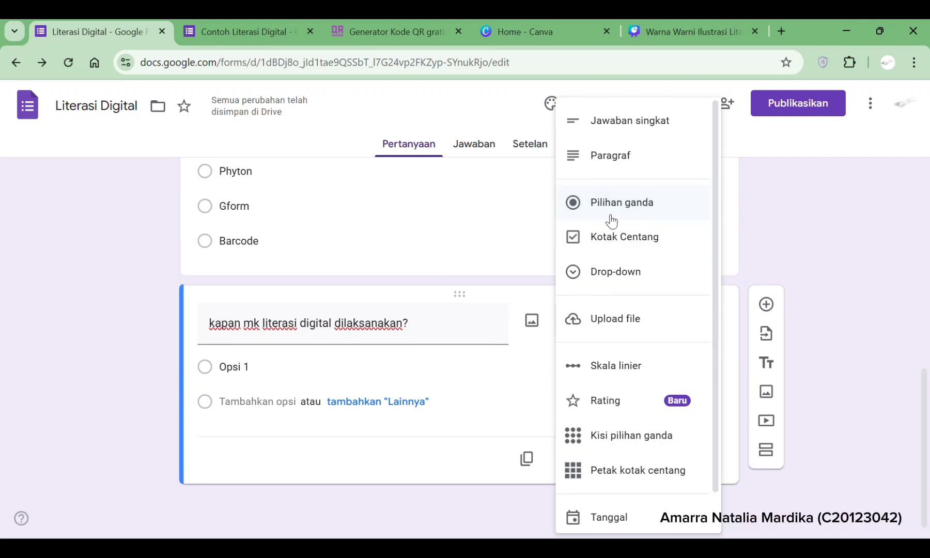
click(607, 242)
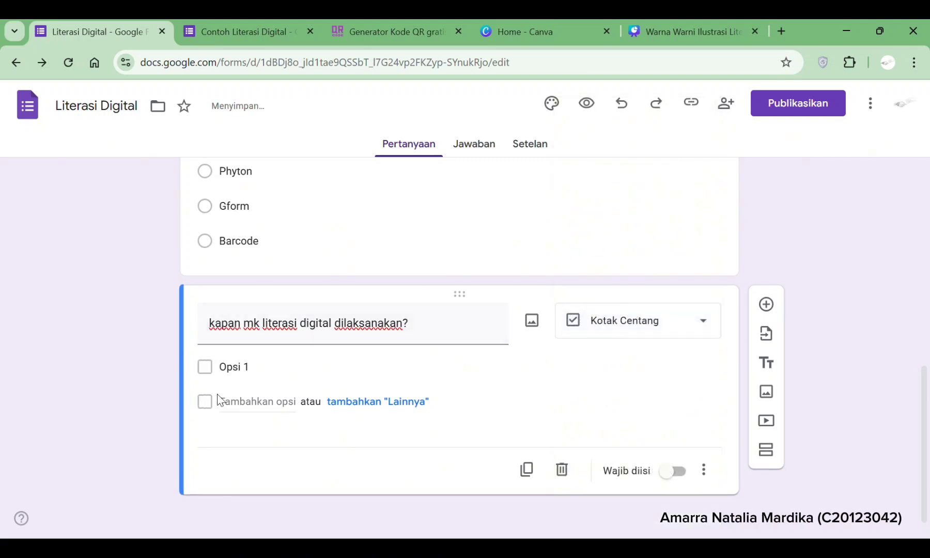
- Enter "Senin", "selasa", "rabu" and "kamis" as the checkbox options of the second Quiz question
click(265, 368)
text(Senin)
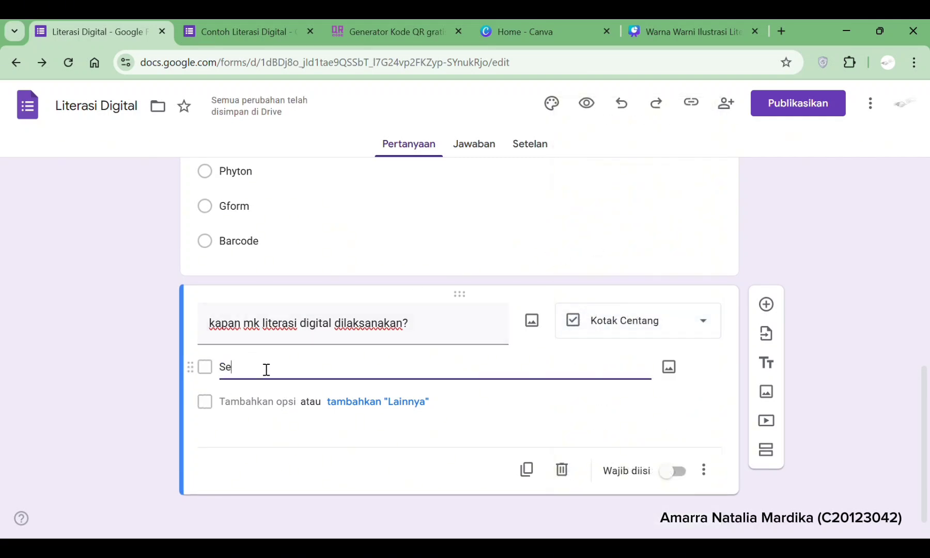
key(Return)
text(selasa)
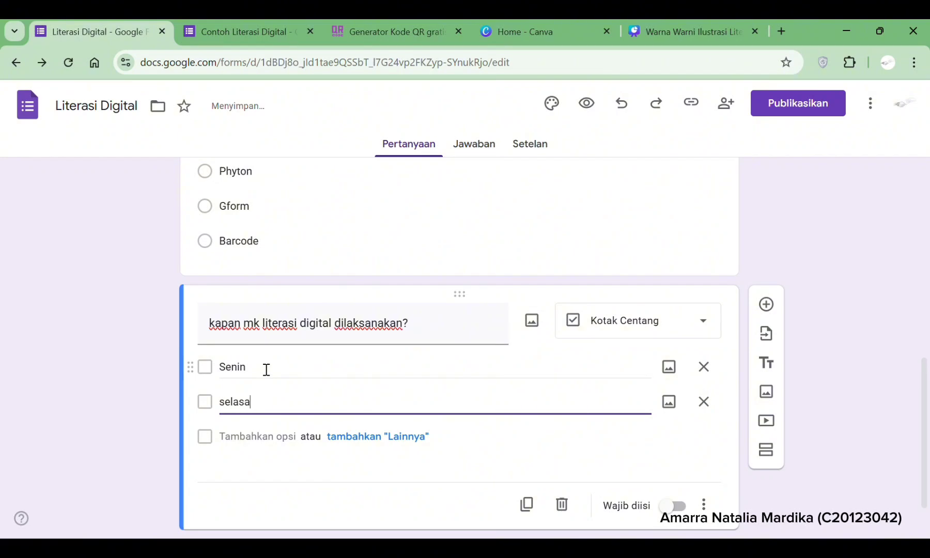
key(Return)
text(rabu)
key(Return)
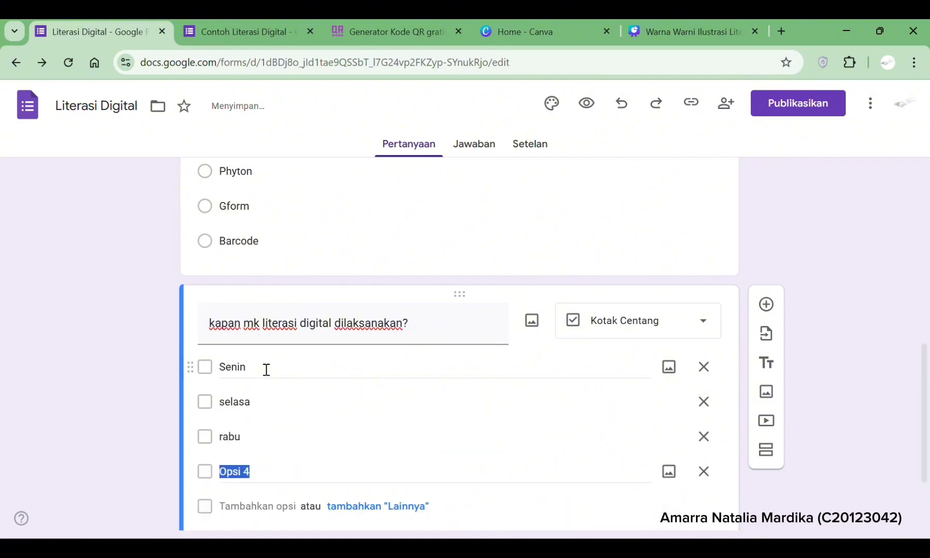
text(kamis)
scroll(266, 369, down, 2)
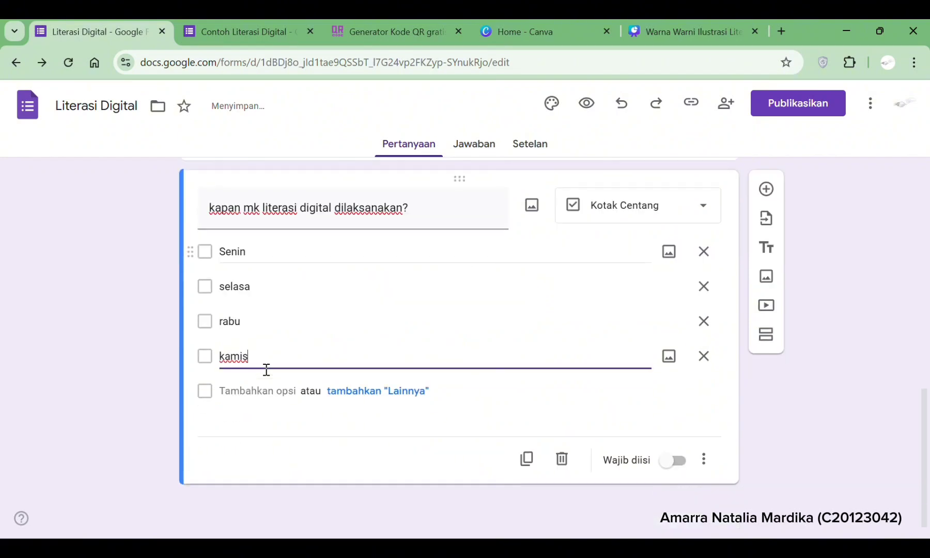
click(270, 473)
scroll(270, 472, up, 5)
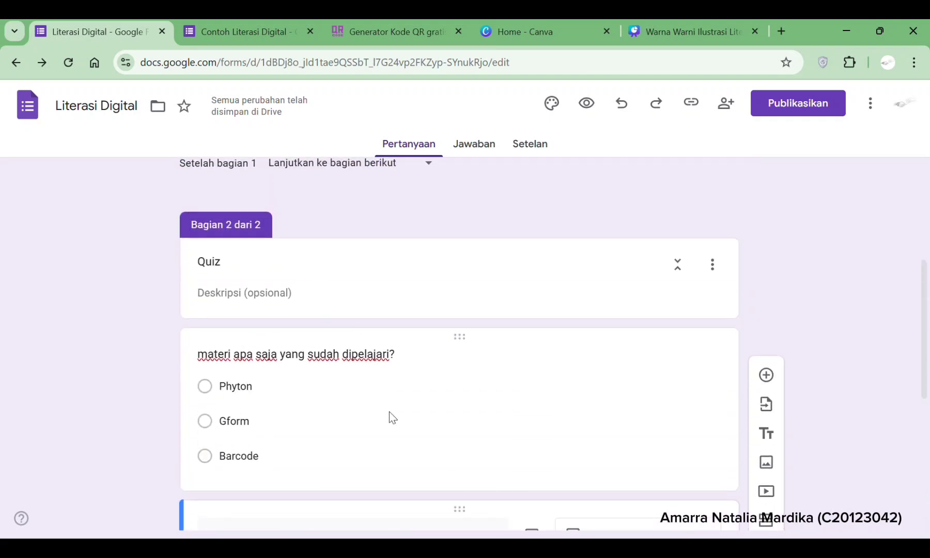
scroll(392, 413, down, 4)
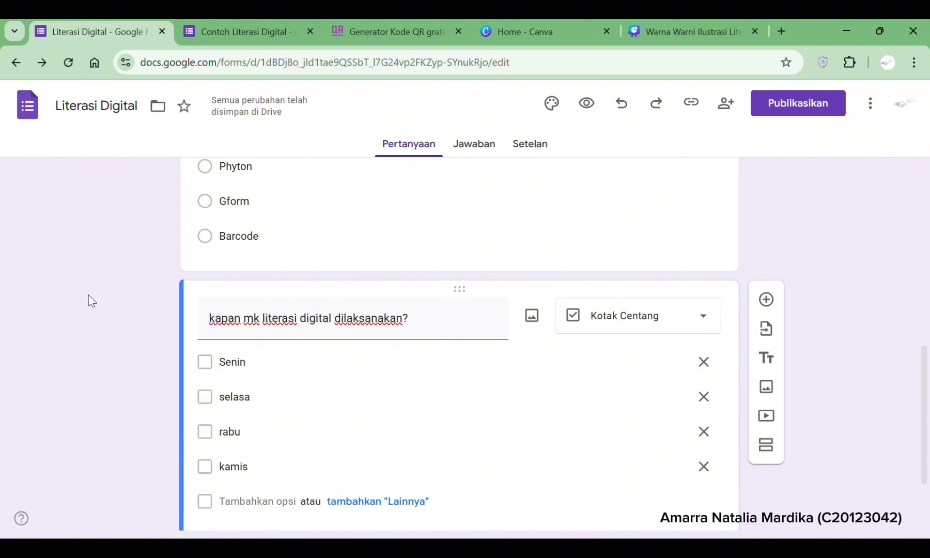
scroll(171, 297, up, 3)
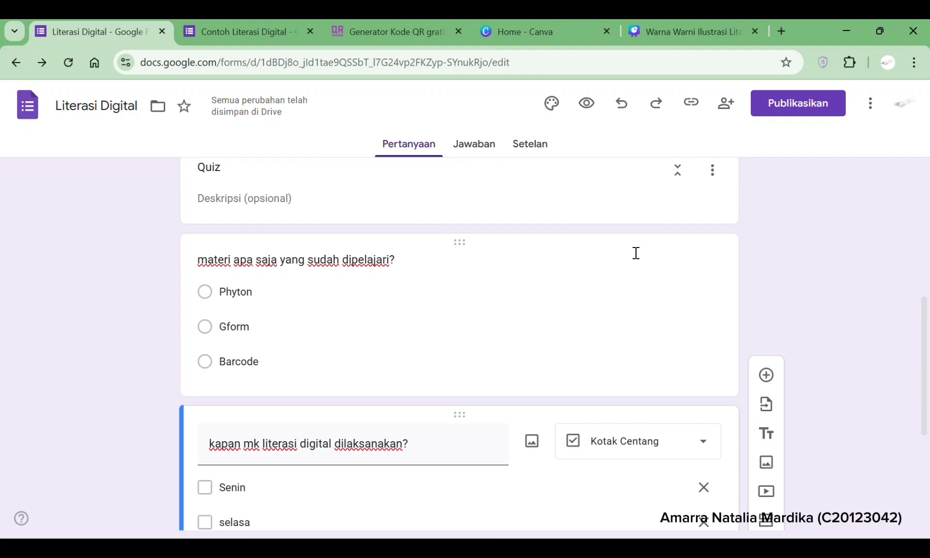
- Turn on the form setting that makes this form a quiz, "Jadikan ini sebagai kuis"
click(522, 147)
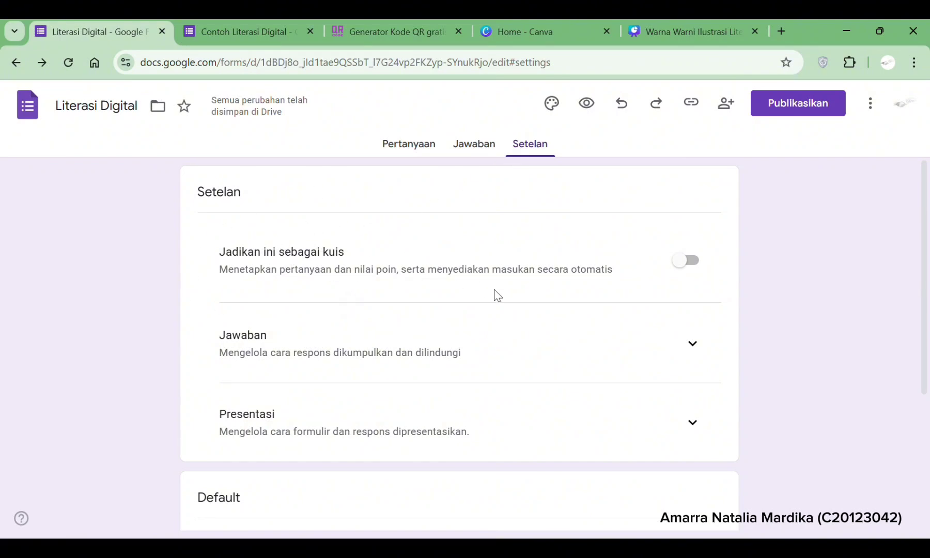
click(690, 255)
scroll(473, 324, down, 1)
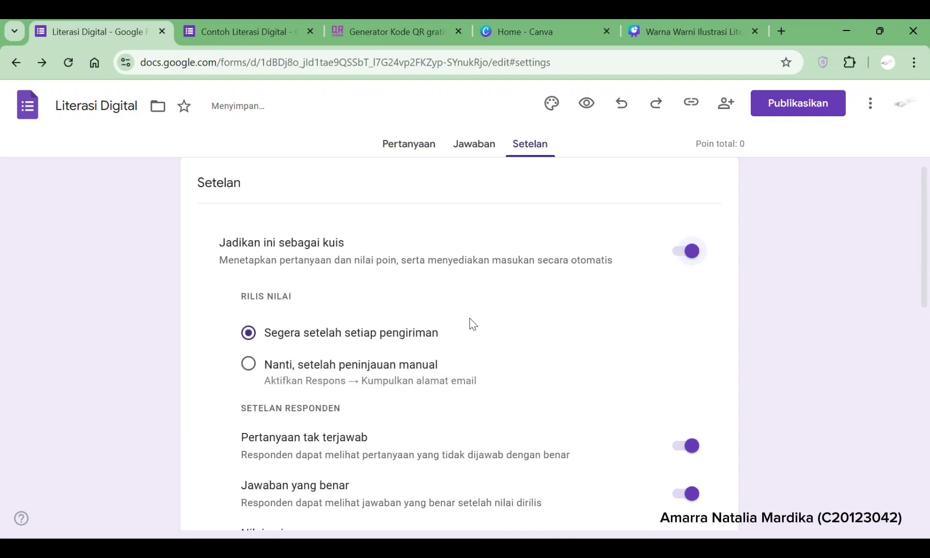
scroll(474, 324, up, 1)
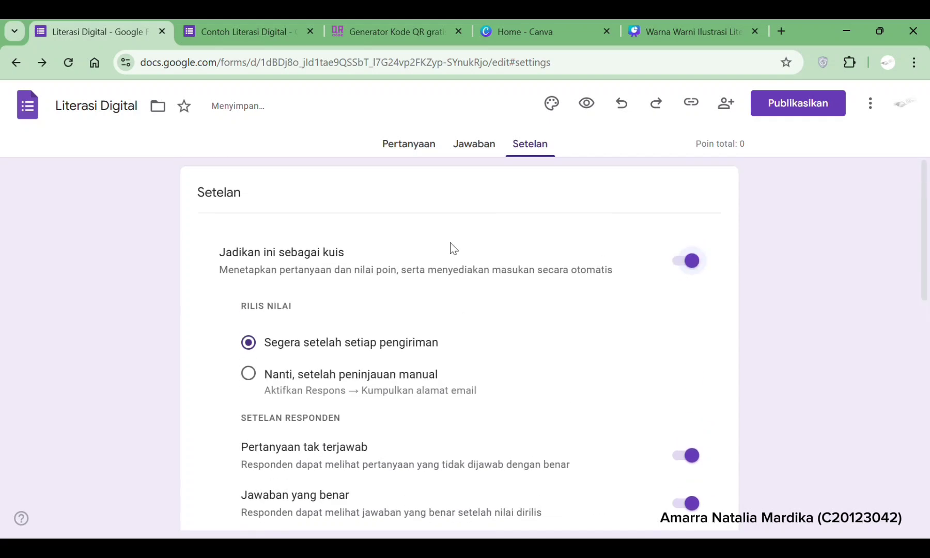
- Mark "Phyton" as the correct answer to the "materi apa saja yang sudah dipelajari?" question and give it 5 points
click(409, 148)
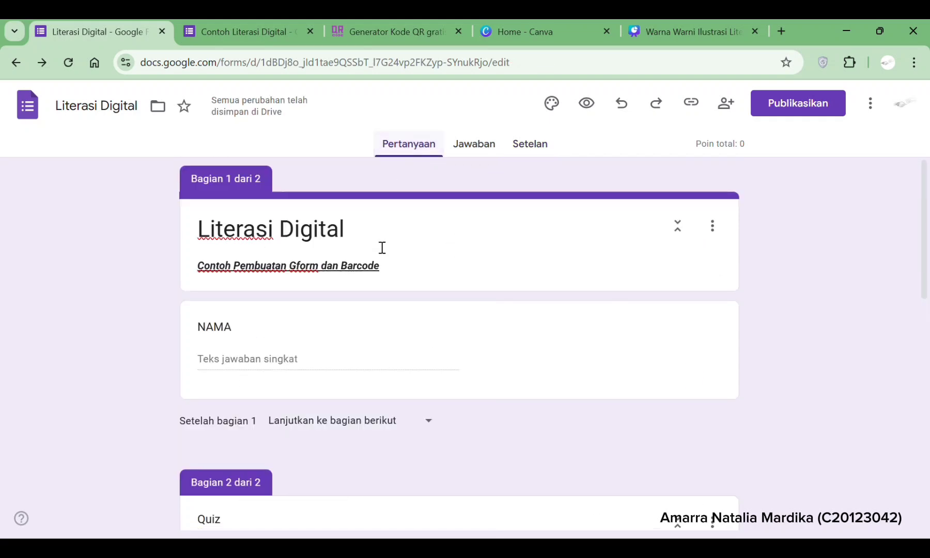
scroll(355, 364, down, 8)
scroll(356, 360, up, 4)
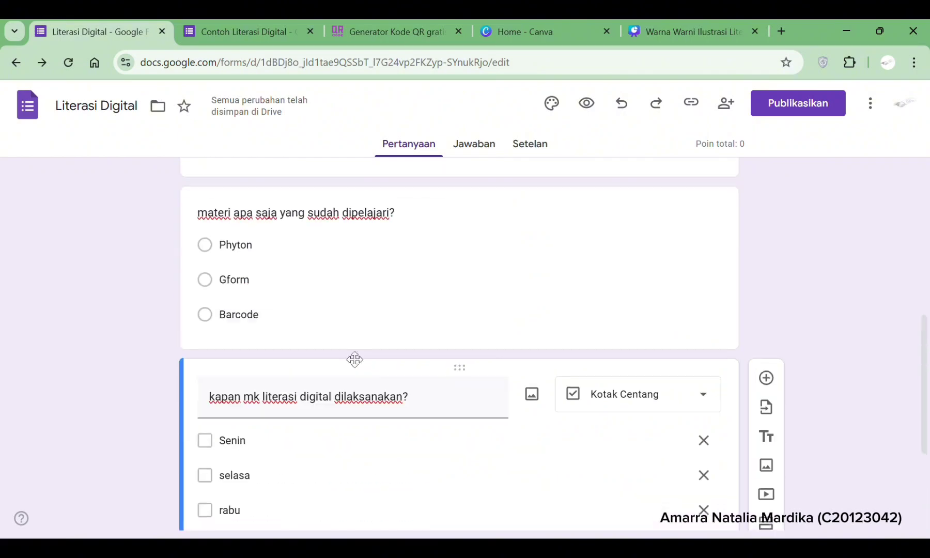
click(486, 217)
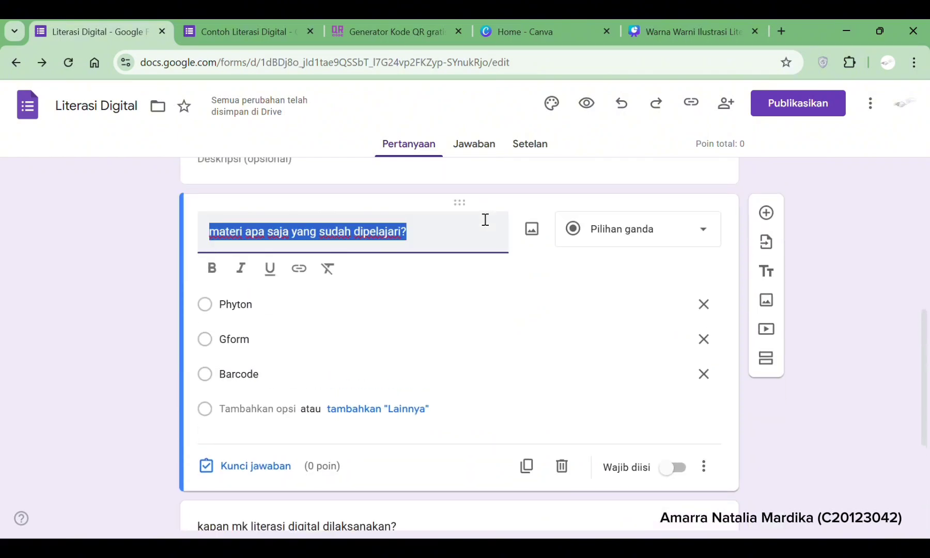
click(245, 470)
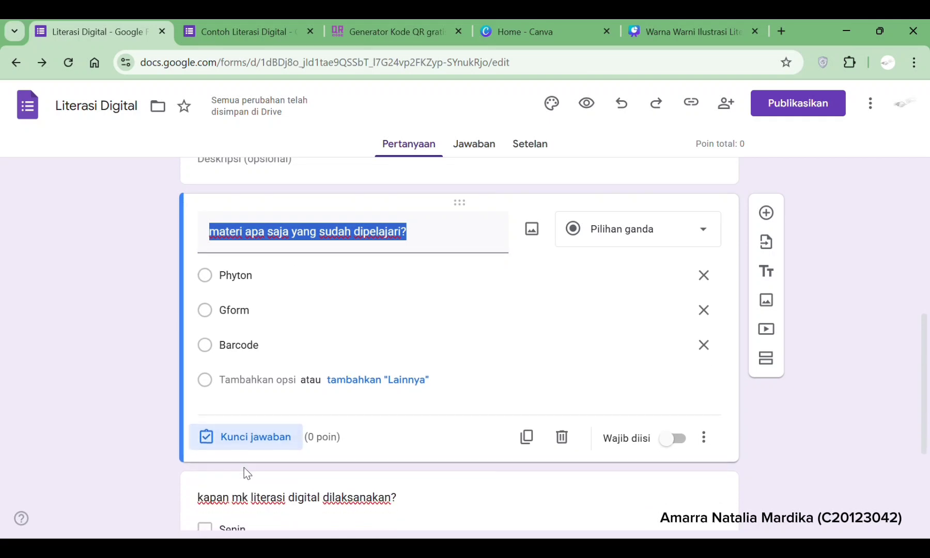
click(237, 439)
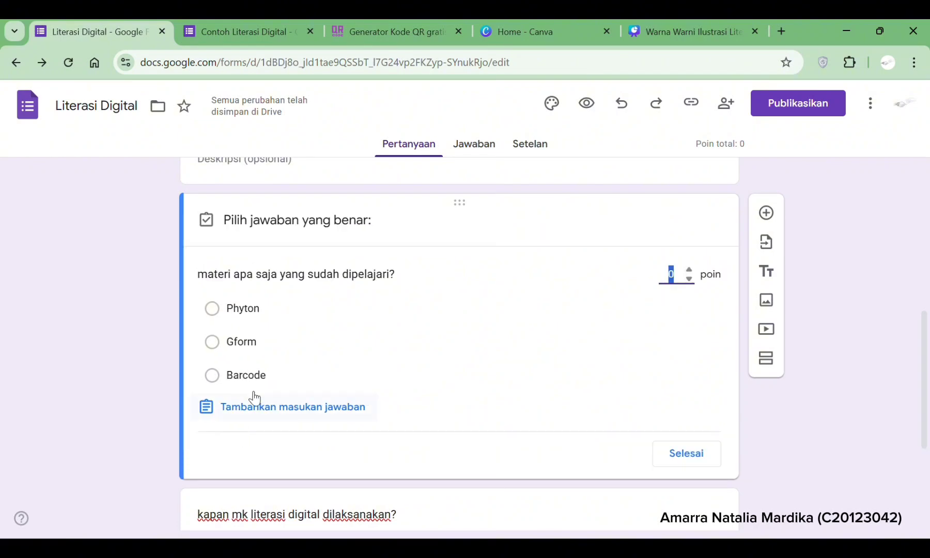
click(230, 310)
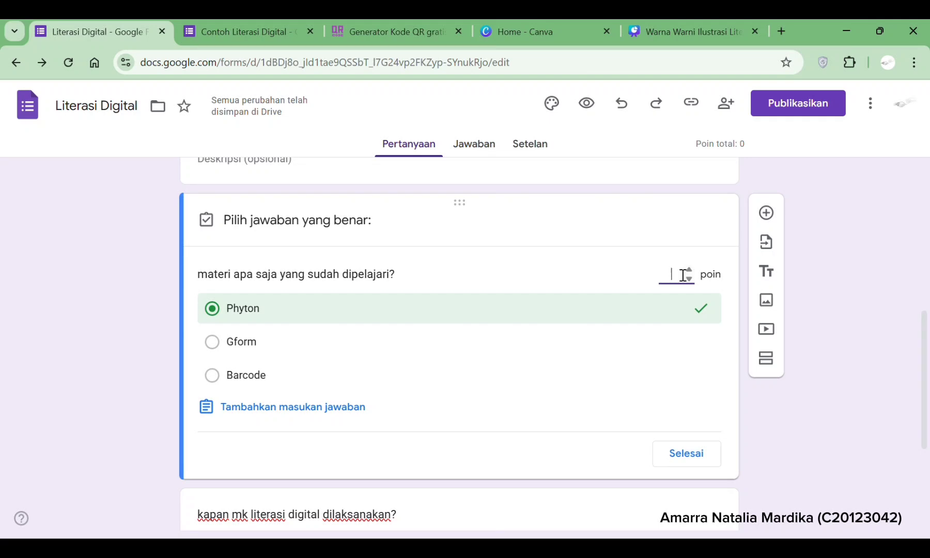
text(5)
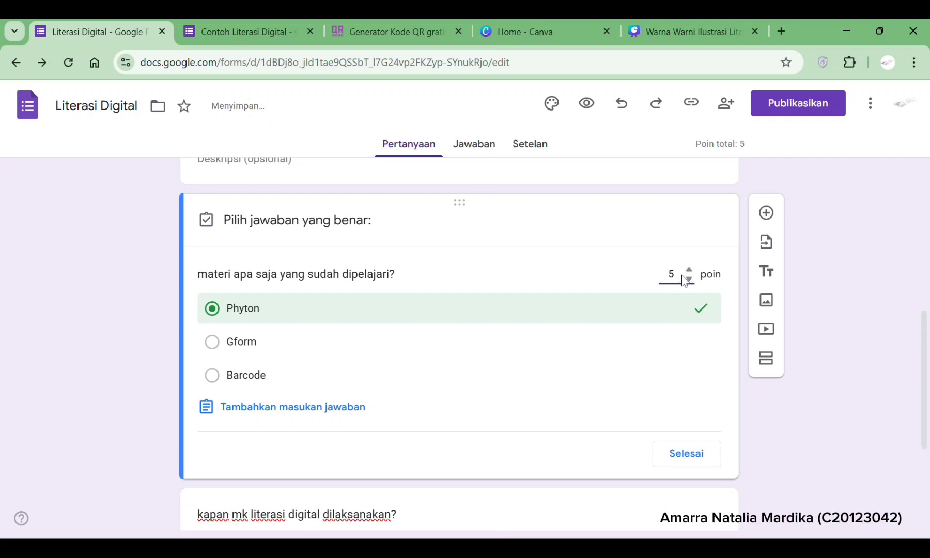
click(661, 453)
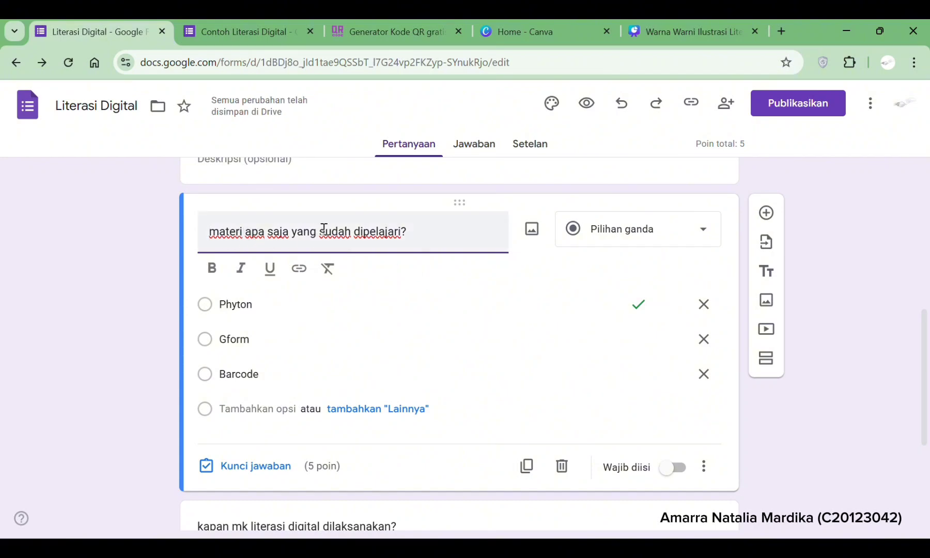
- Replace "sudah" with "belum" so the first Quiz question reads "materi apa saja yang belum dipelajari?"
click(350, 234)
key(BackSpace)
key(BackSpace)
key(BackSpace)
key(BackSpace)
key(BackSpace)
key(BackSpace)
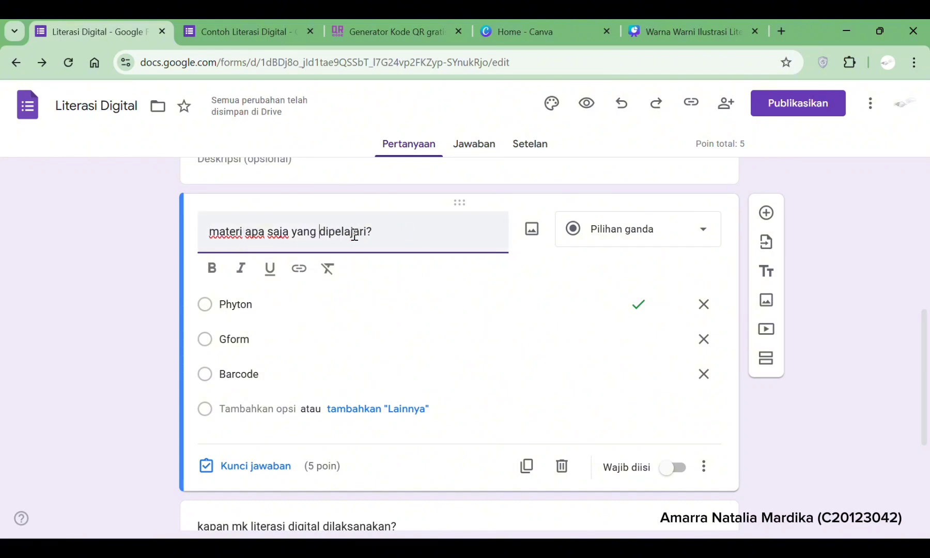
text(belum)
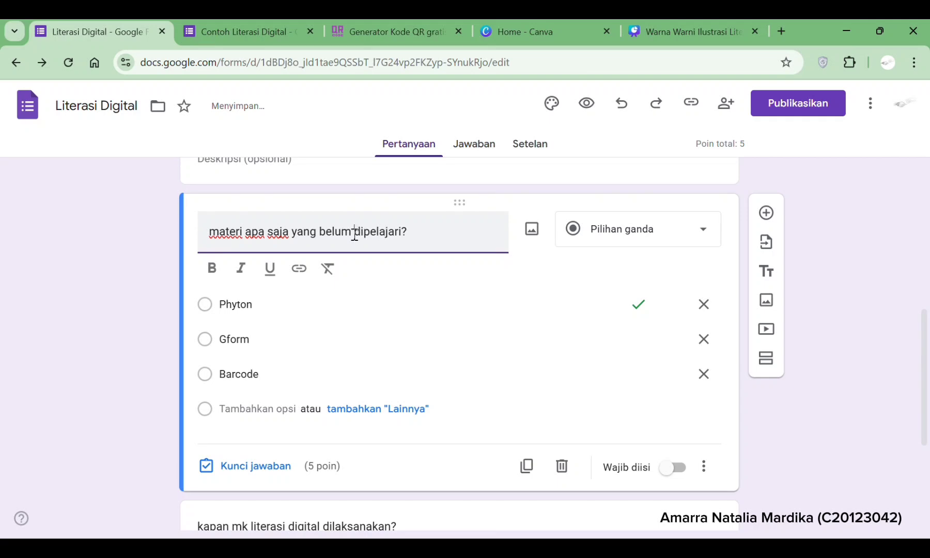
- Make the "materi apa saja yang belum dipelajari?" question required
scroll(391, 336, down, 1)
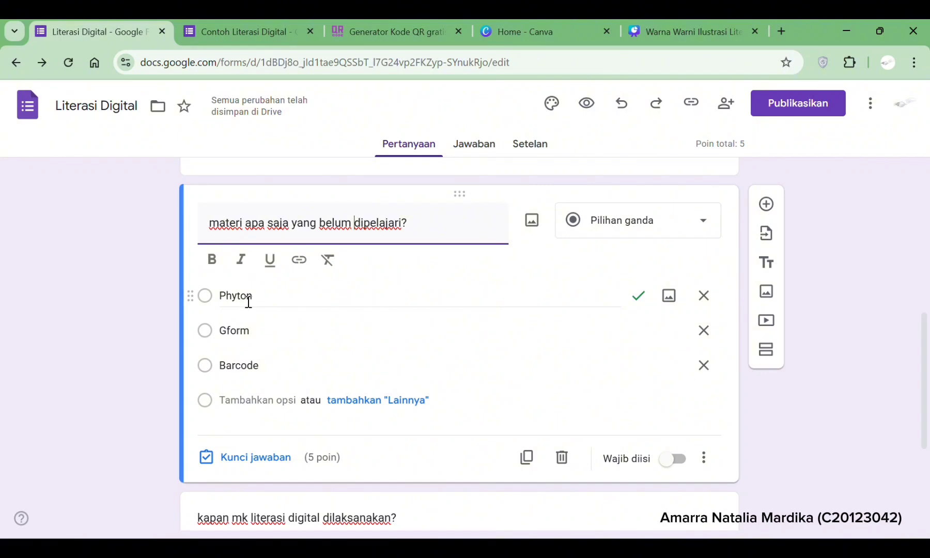
scroll(247, 305, down, 4)
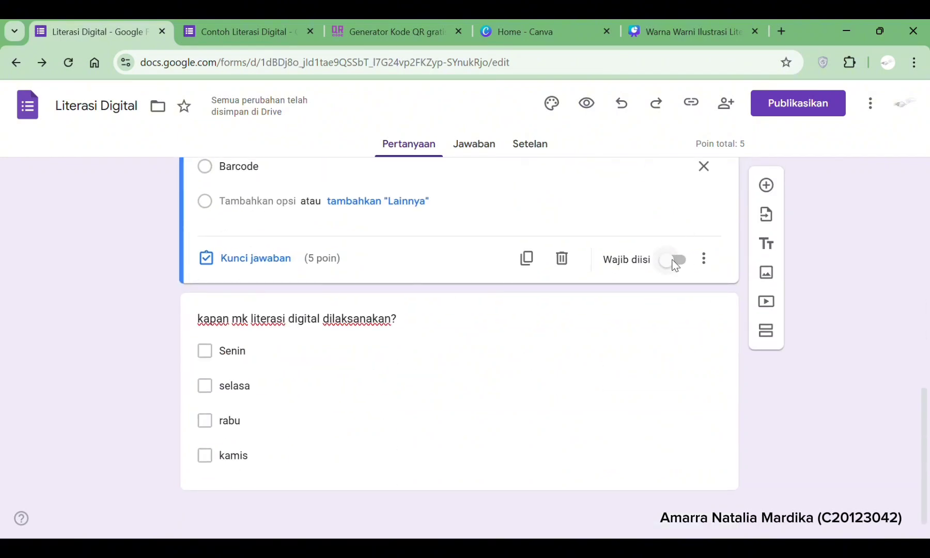
click(673, 261)
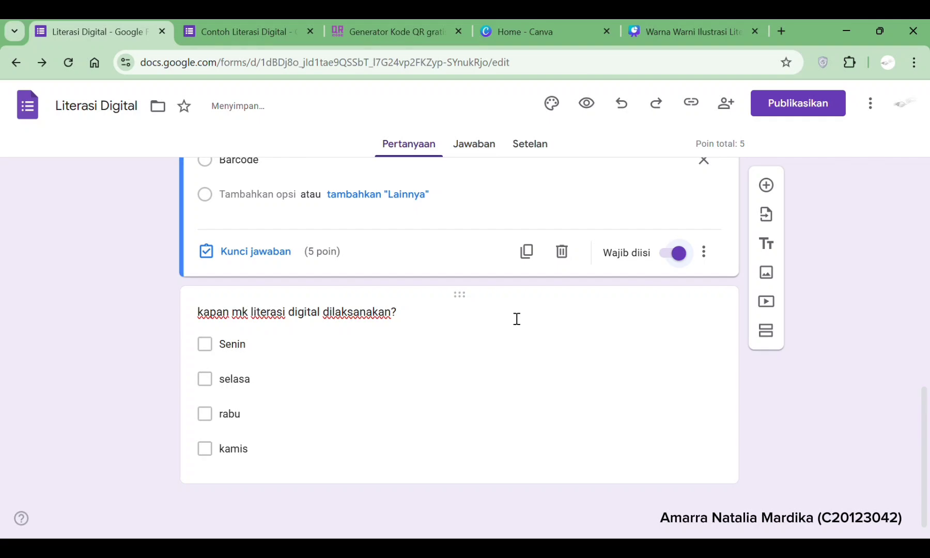
- Mark "Senin" and "rabu" as the correct answers to the "kapan mk literasi digital dilaksanakan?" question
click(434, 307)
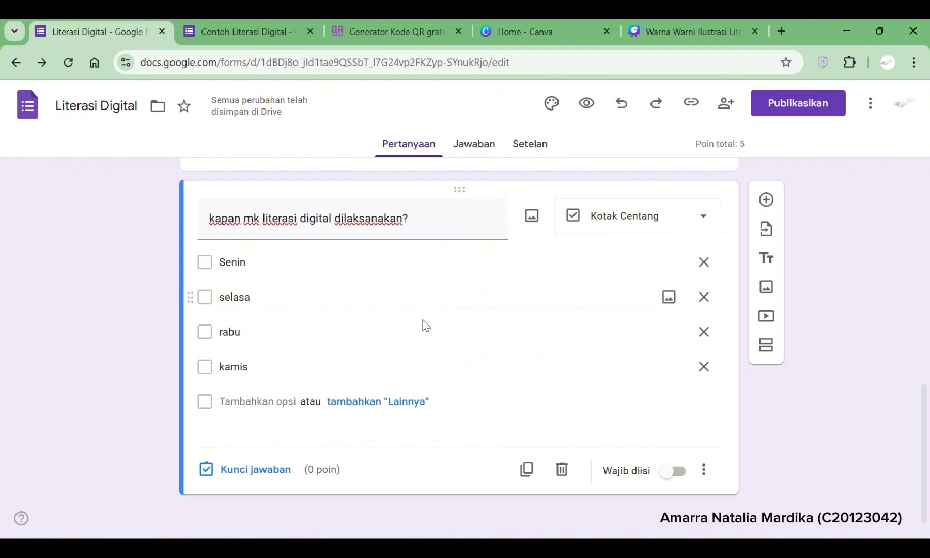
click(264, 471)
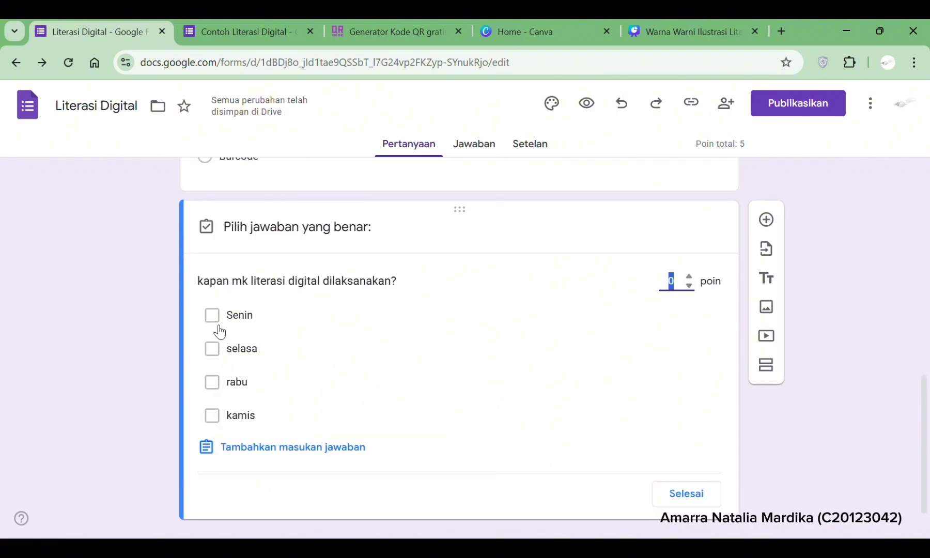
click(212, 316)
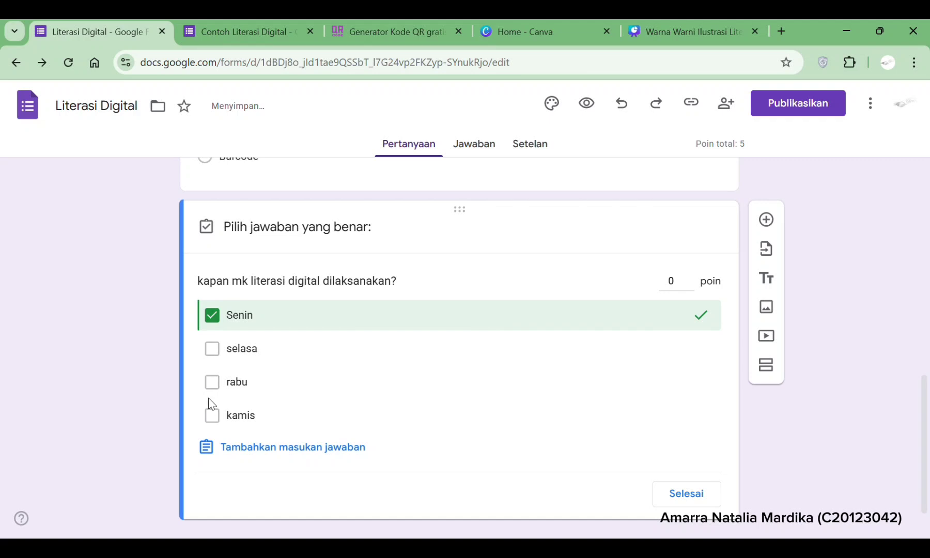
click(211, 383)
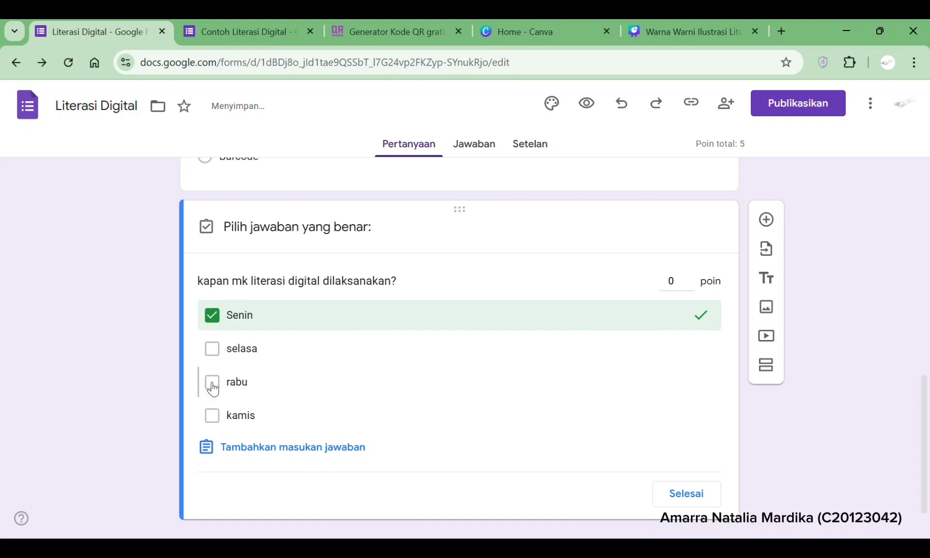
click(700, 496)
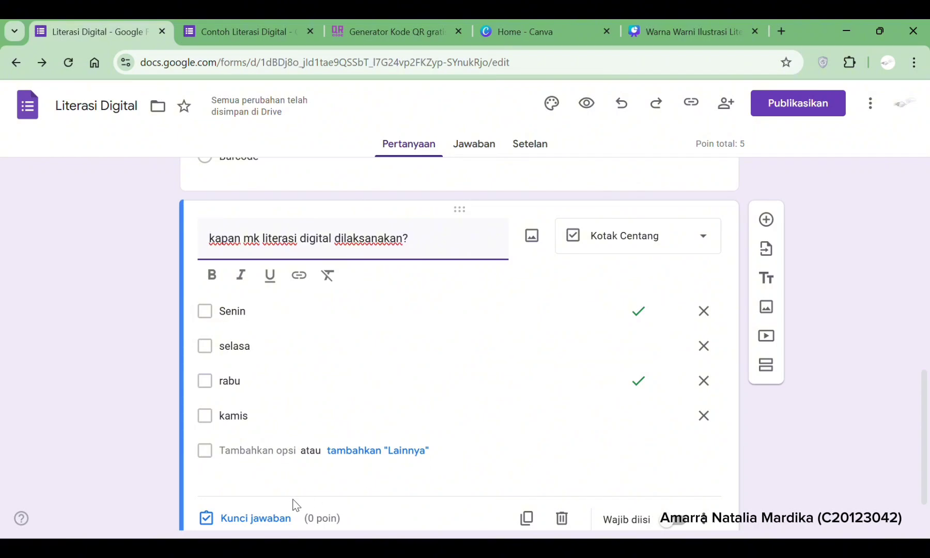
- Set the value of the "kapan mk literasi digital dilaksanakan?" question to 10 points in its answer key
click(323, 519)
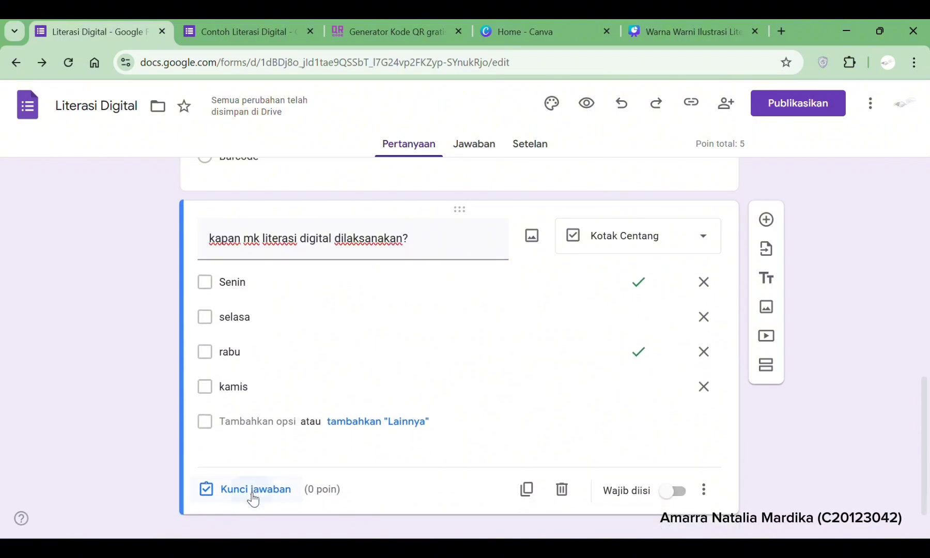
click(253, 489)
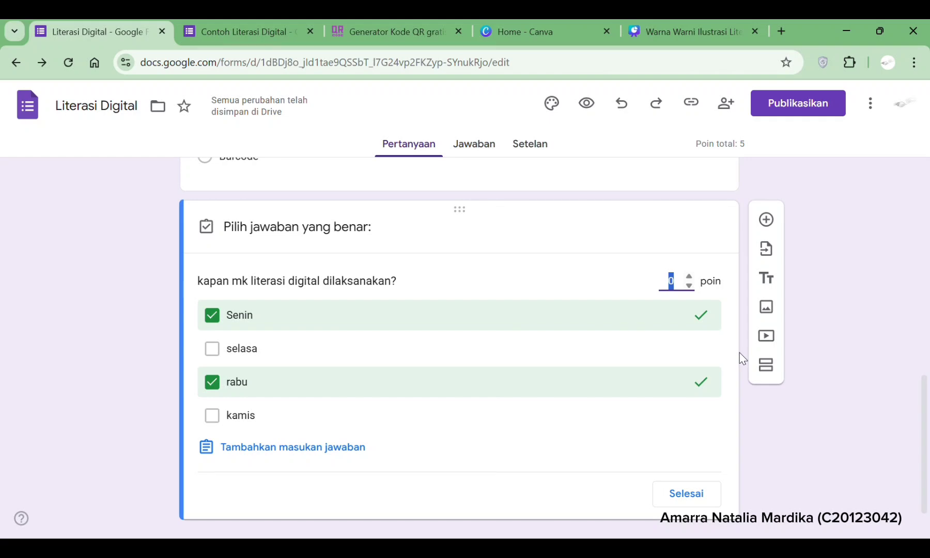
text(10)
click(687, 494)
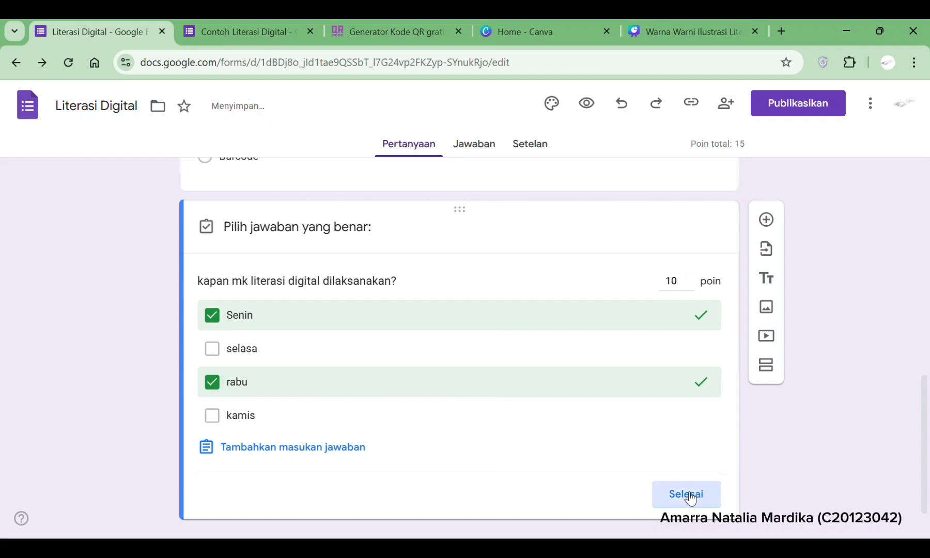
- Open the form's theme settings and look through the fonts offered for the header text
scroll(406, 256, up, 10)
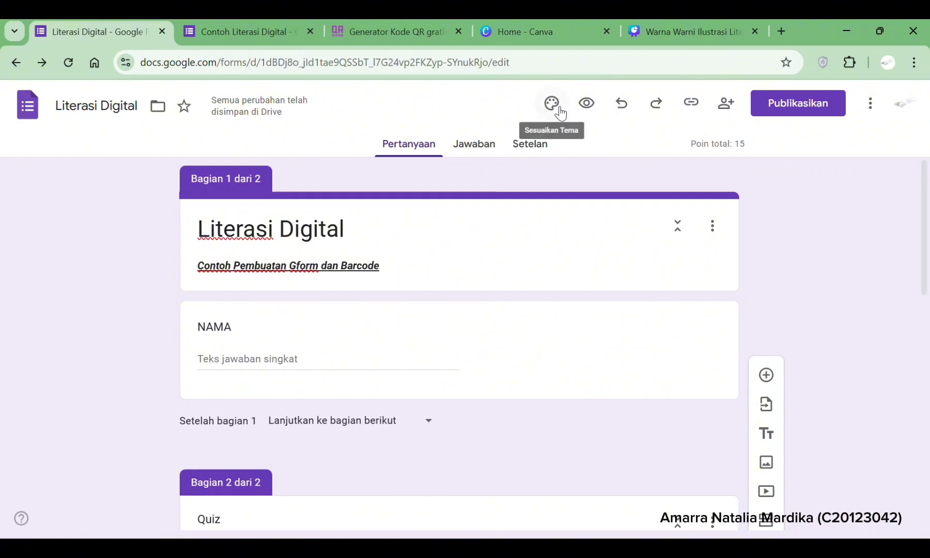
click(559, 110)
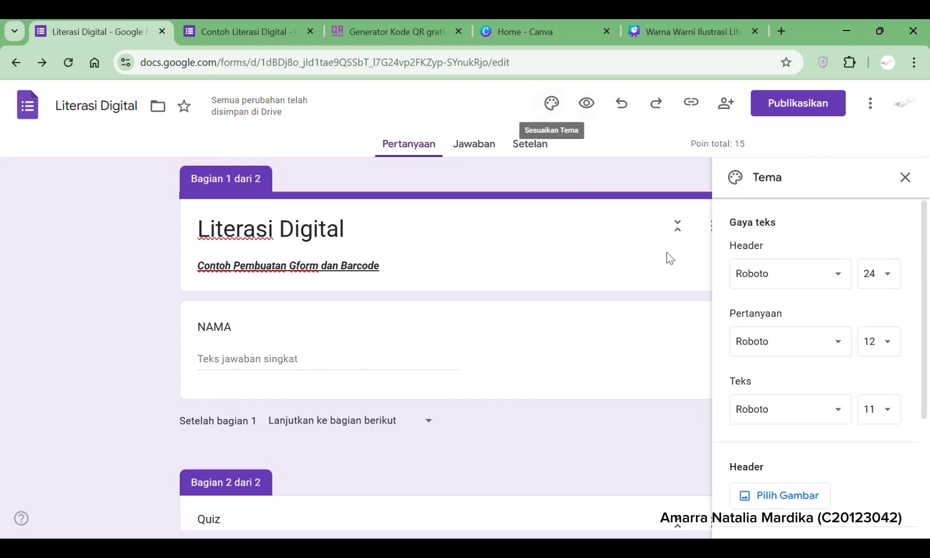
scroll(812, 244, down, 1)
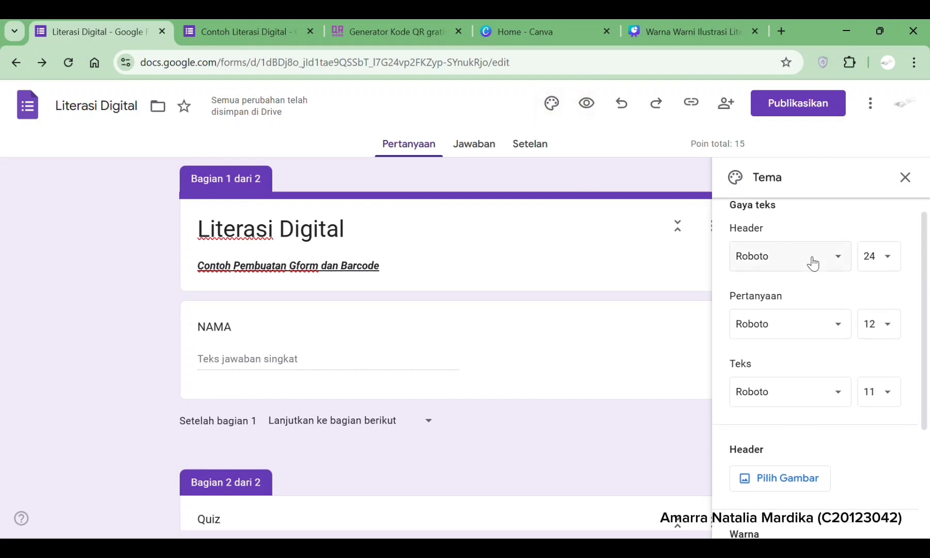
click(812, 262)
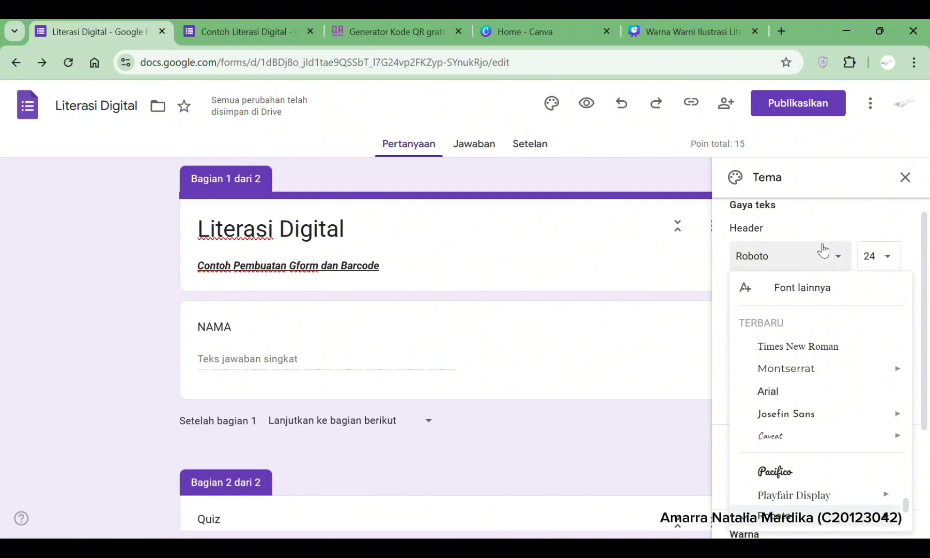
click(823, 229)
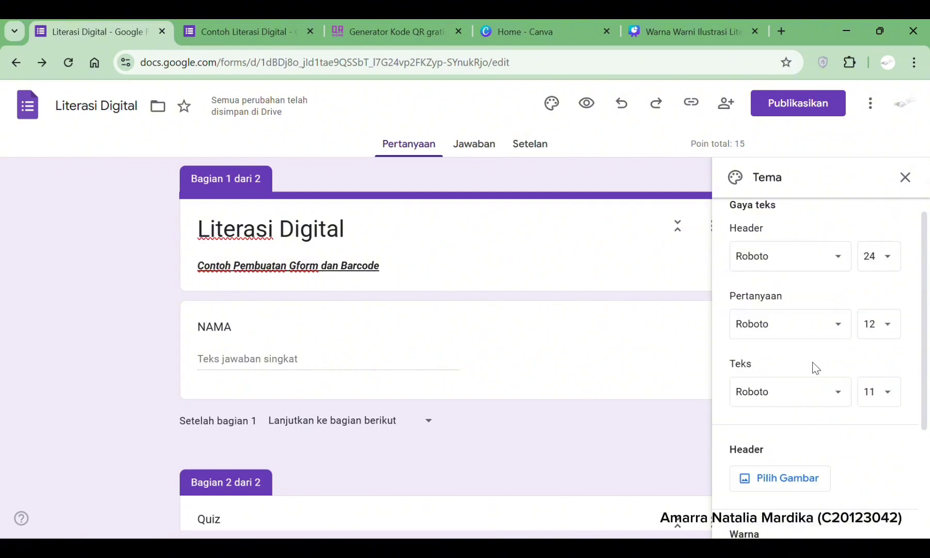
- Insert the colourful candy image from the "Kantor dan Sekolah" theme category as the form's header
scroll(790, 397, down, 1)
scroll(782, 406, down, 1)
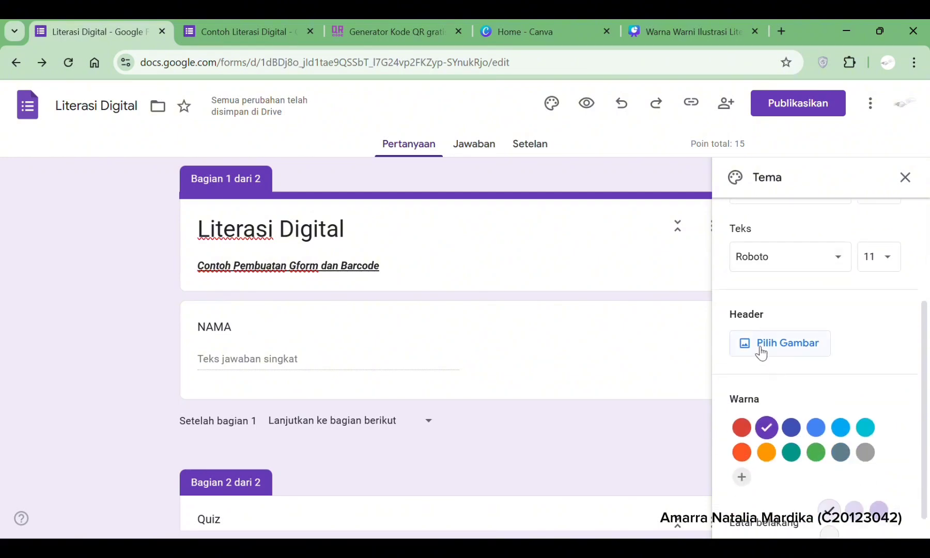
click(761, 350)
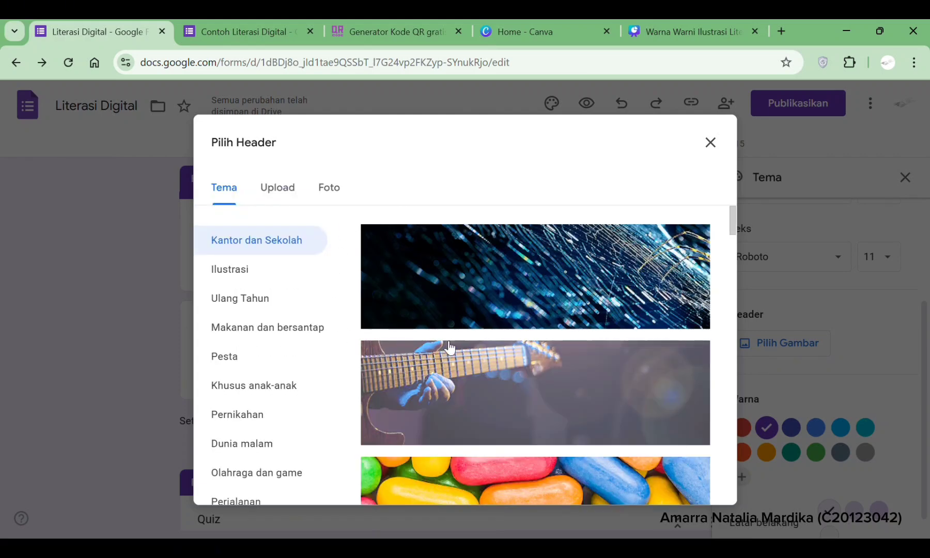
scroll(449, 338, down, 5)
scroll(449, 338, up, 5)
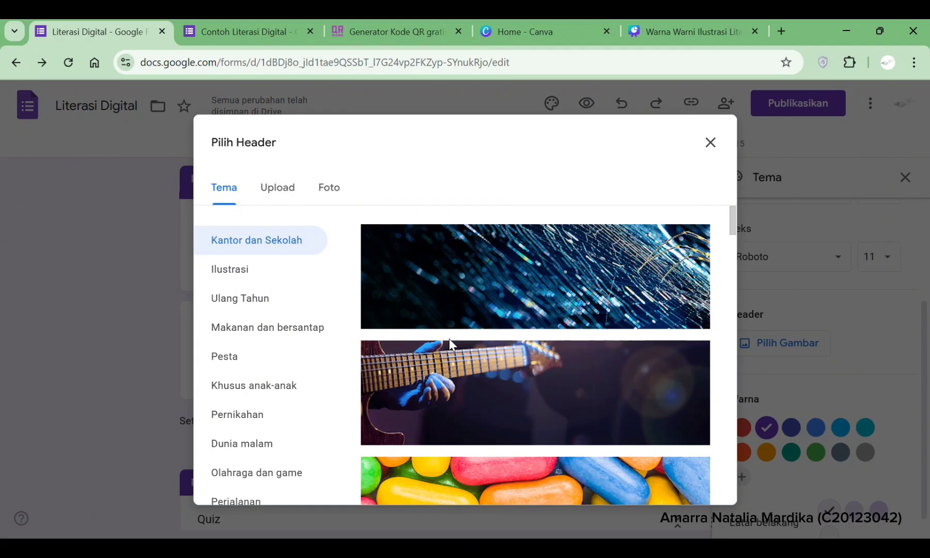
click(267, 196)
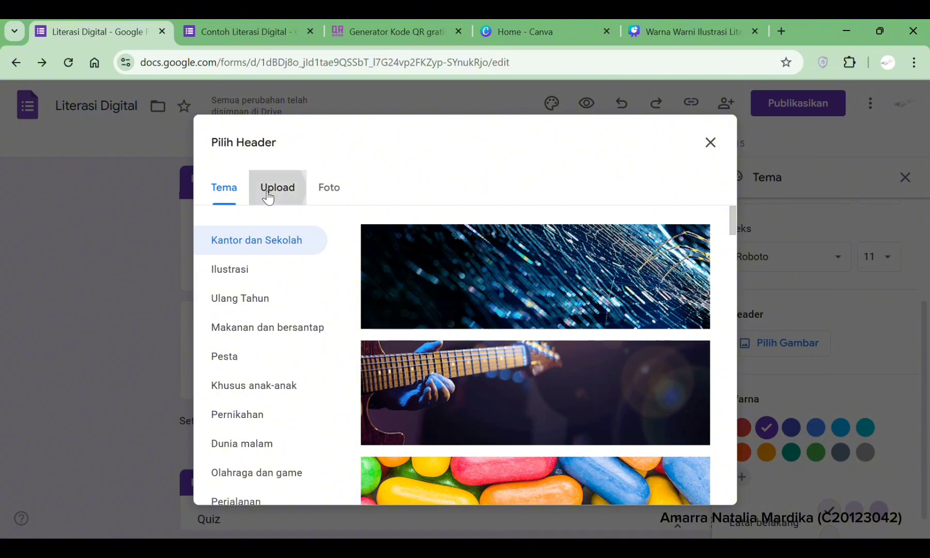
click(235, 195)
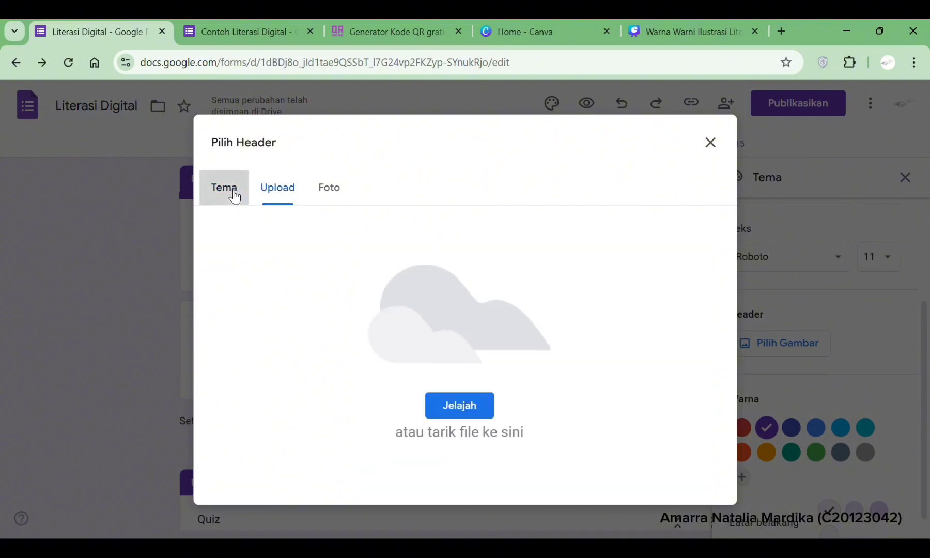
scroll(486, 405, down, 1)
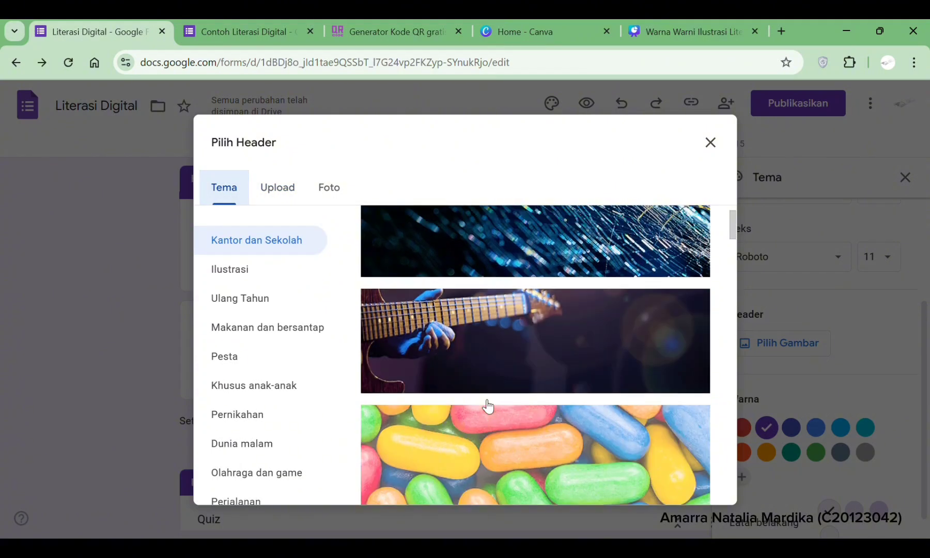
scroll(485, 400, up, 1)
scroll(489, 382, down, 2)
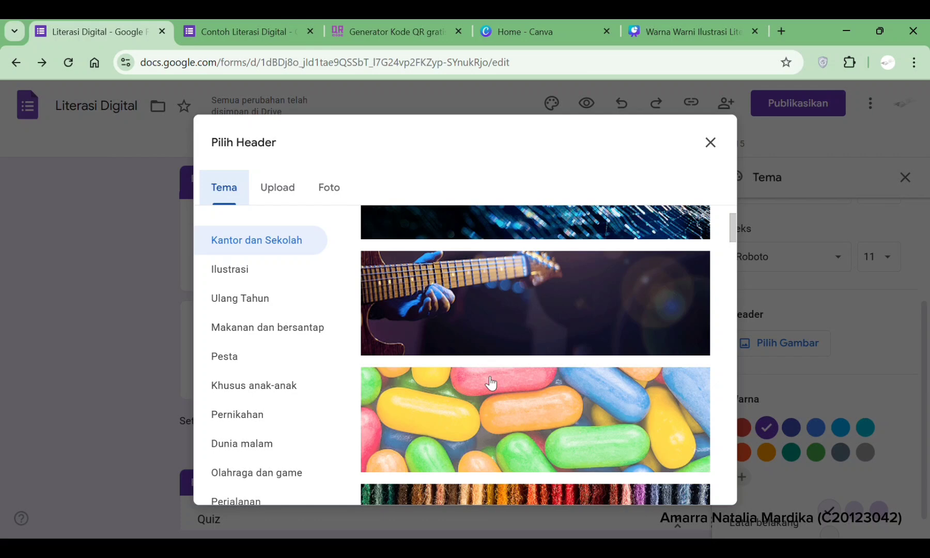
click(491, 385)
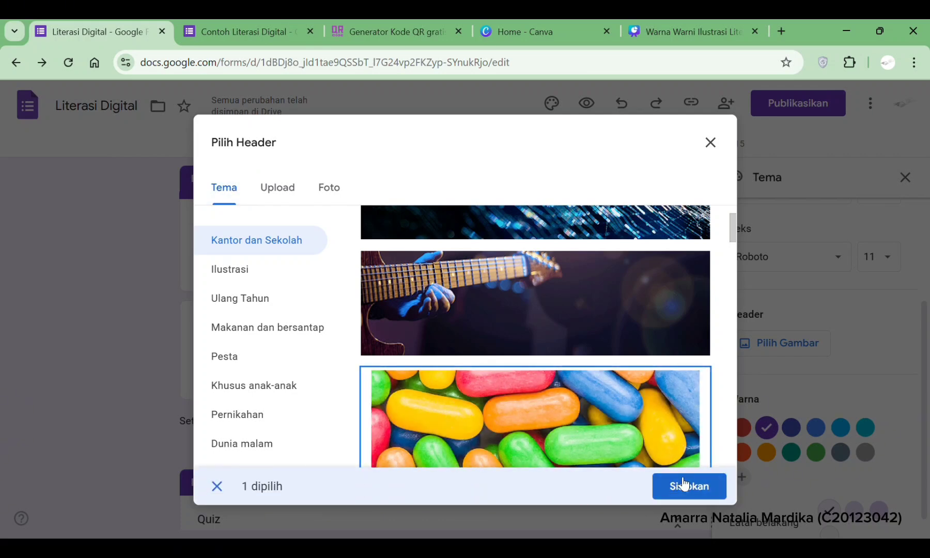
click(681, 485)
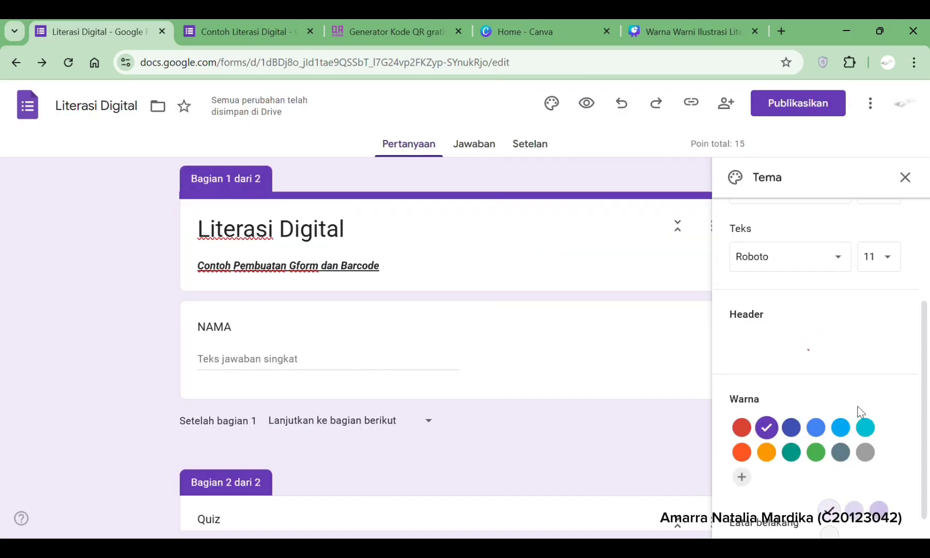
- Try the theme colours #bbcabe, #3f565c and light salmon on the form, and look at the custom colour picker
scroll(856, 411, down, 1)
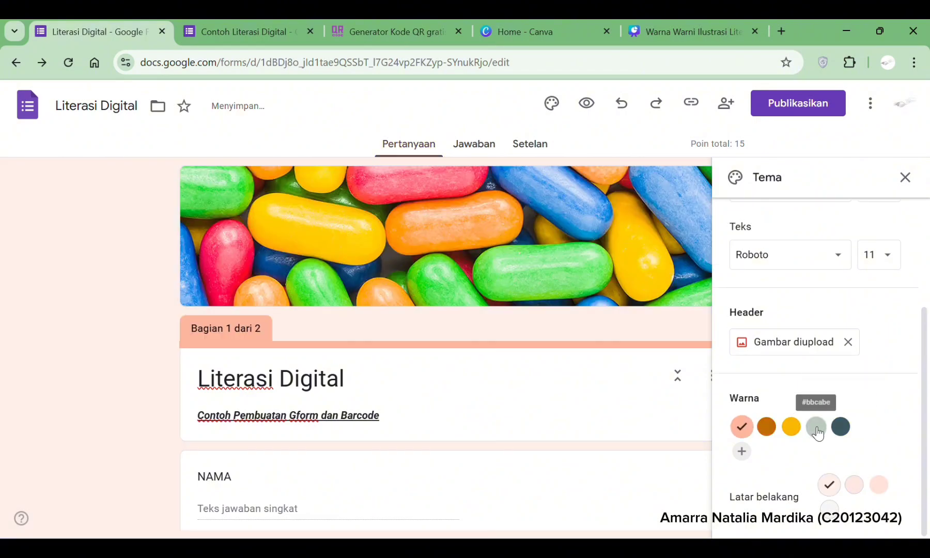
click(816, 427)
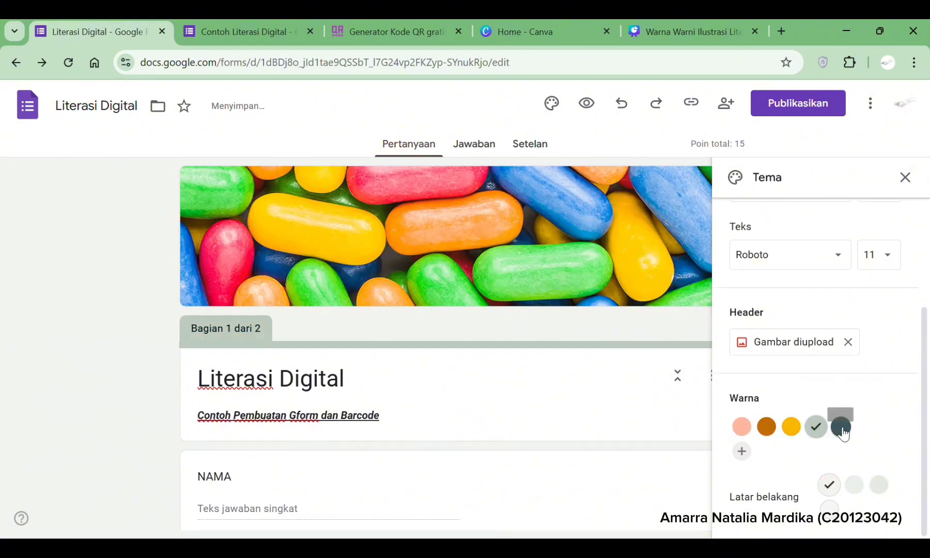
click(841, 427)
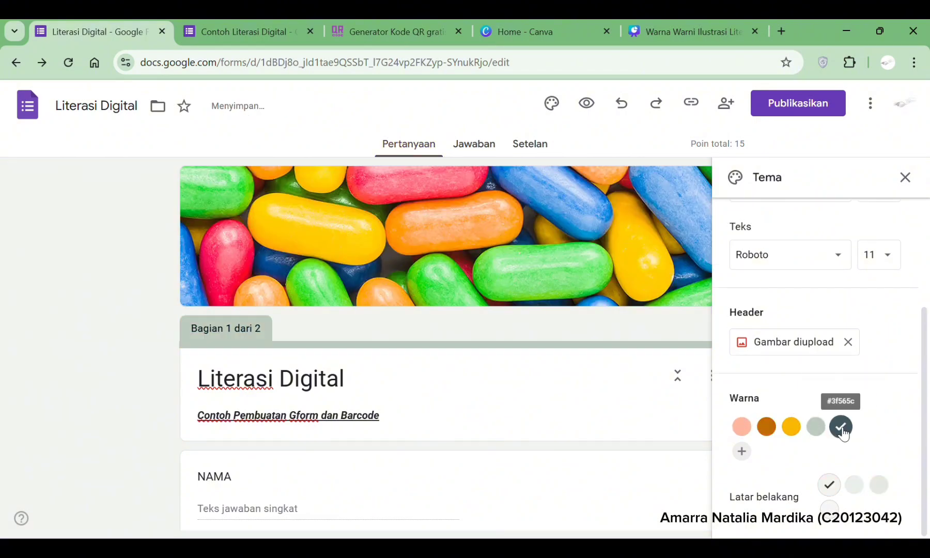
click(741, 452)
scroll(908, 360, down, 3)
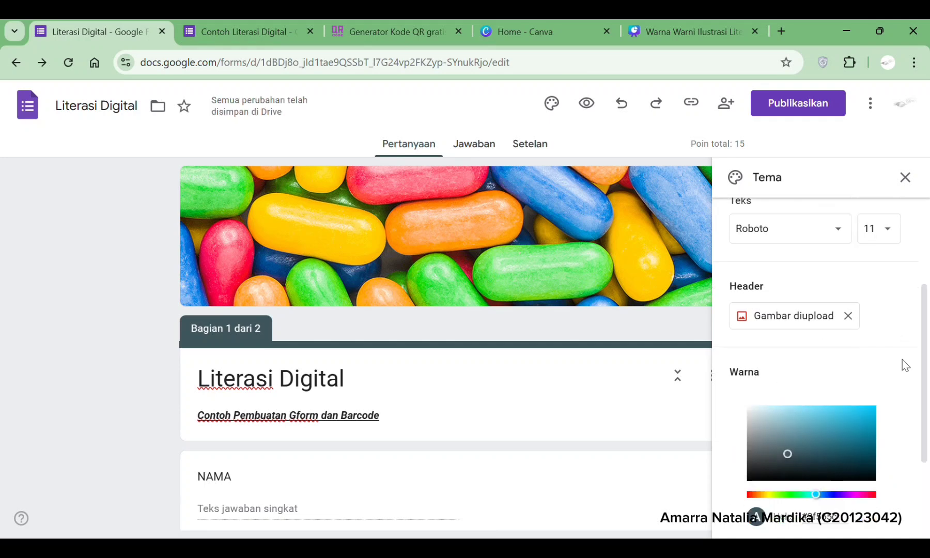
click(807, 447)
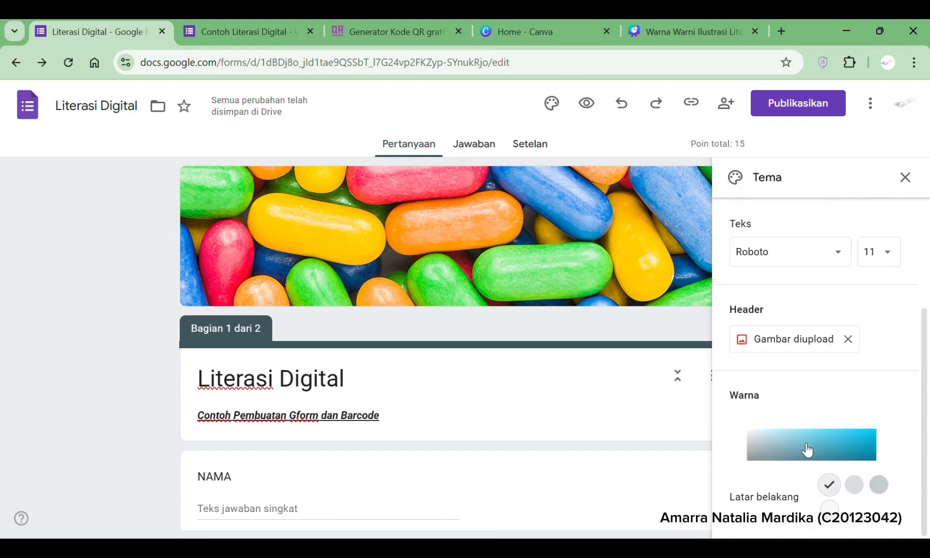
click(741, 427)
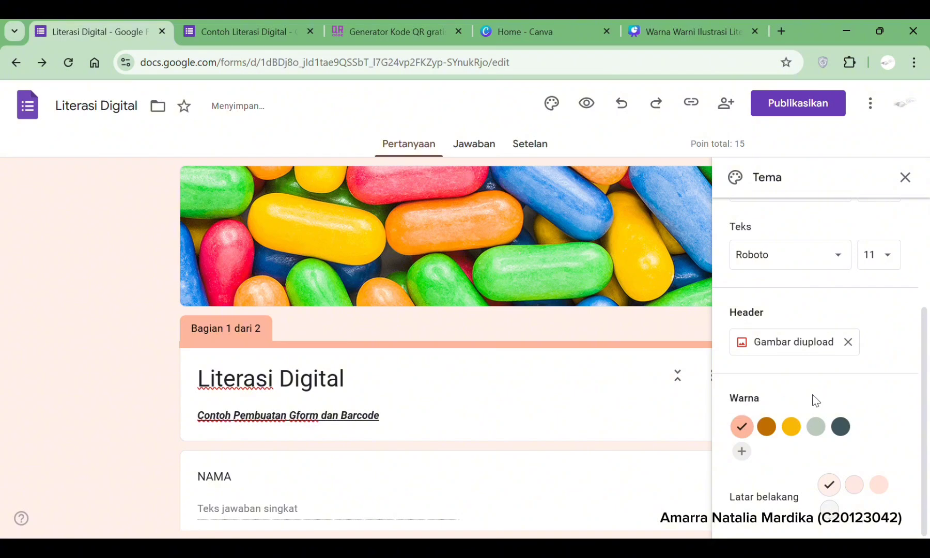
- Set the form's theme colour to the grey-green #bbcabe and close the theme settings
click(819, 438)
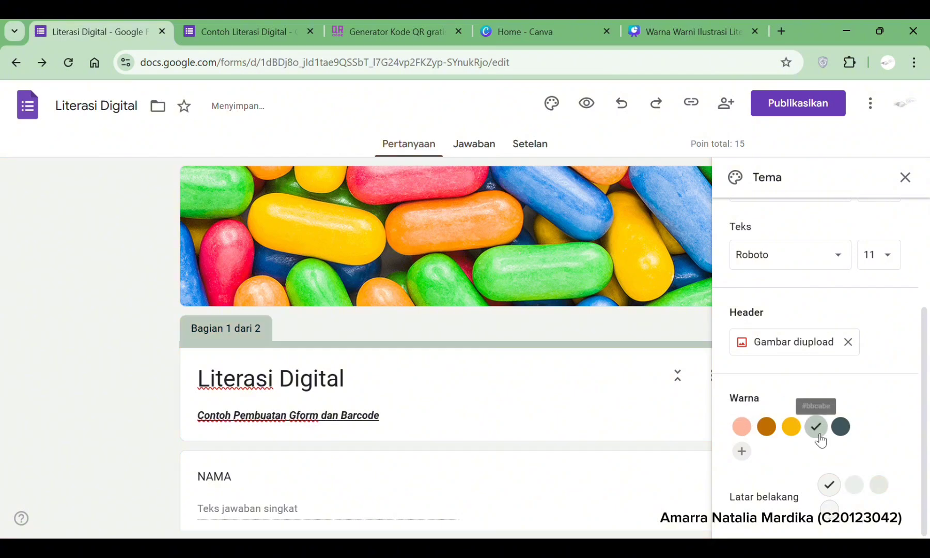
scroll(824, 439, up, 2)
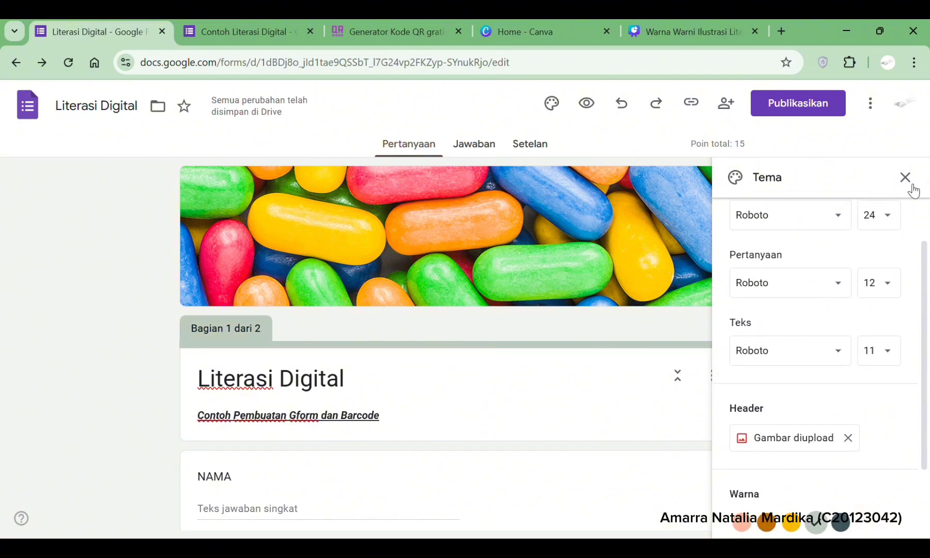
click(904, 178)
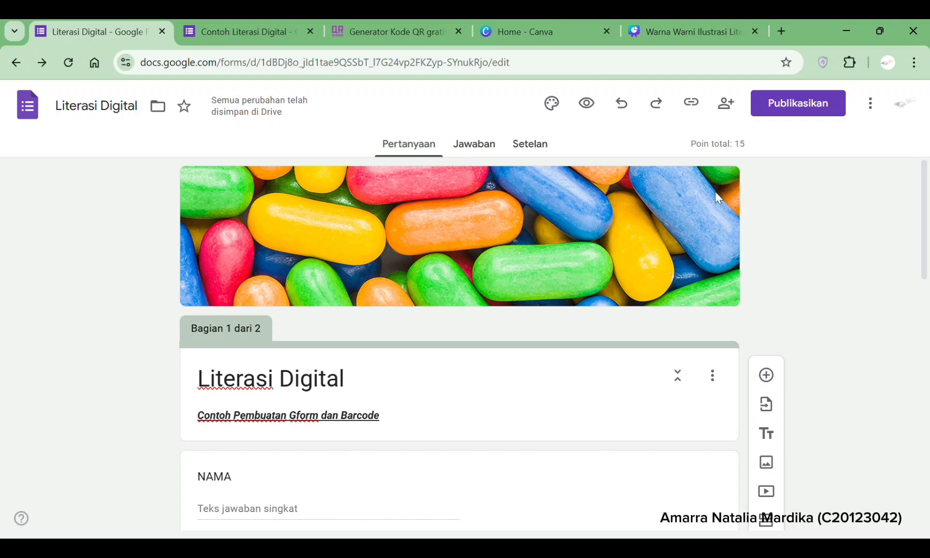
- Publish the form with respondent access set to "Siapa saja yang memiliki link"
click(785, 106)
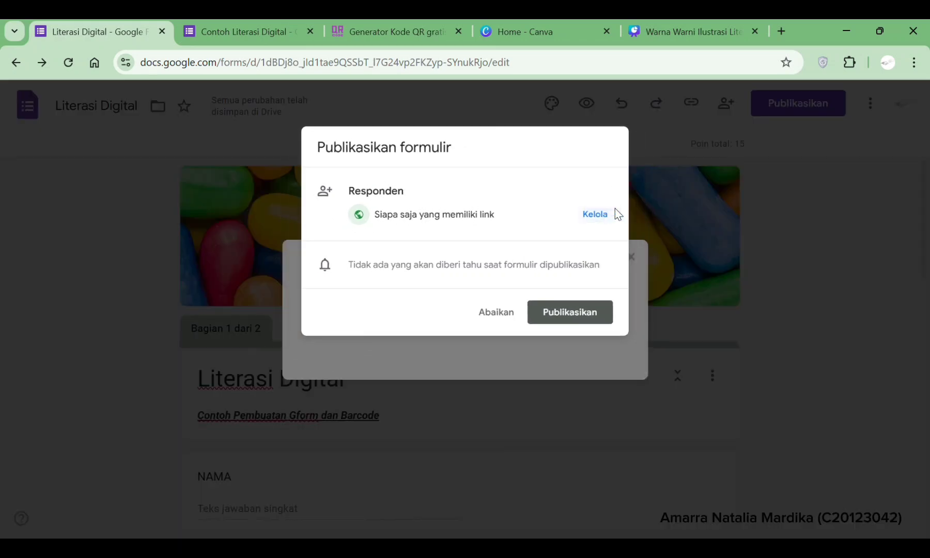
click(614, 211)
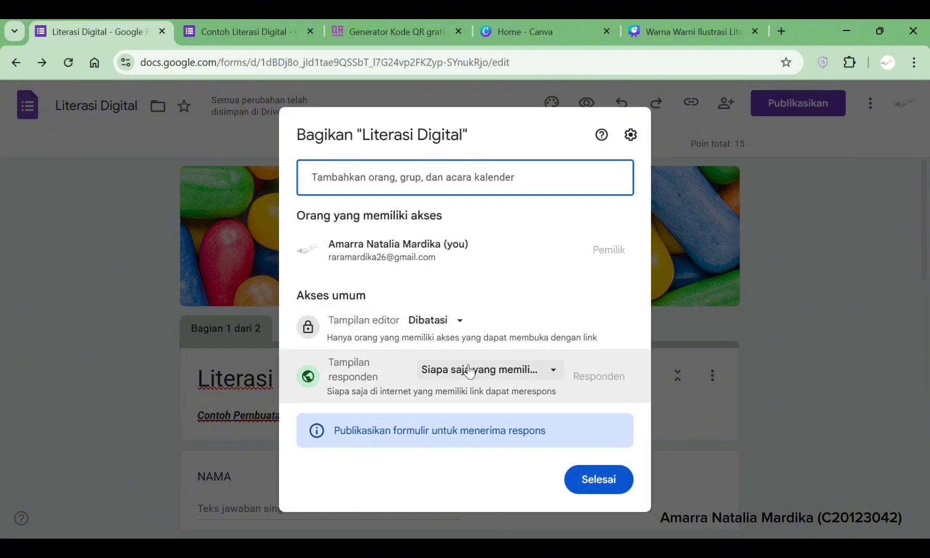
click(528, 373)
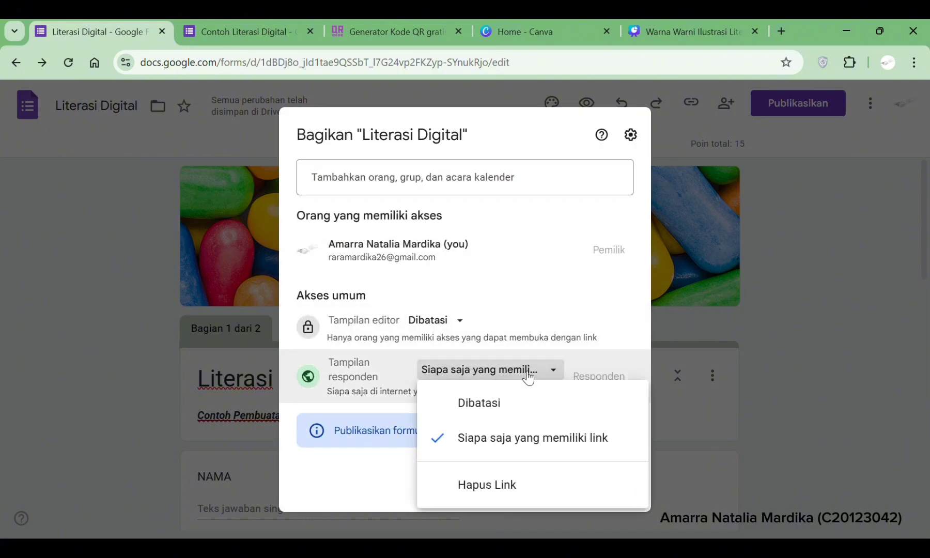
click(498, 450)
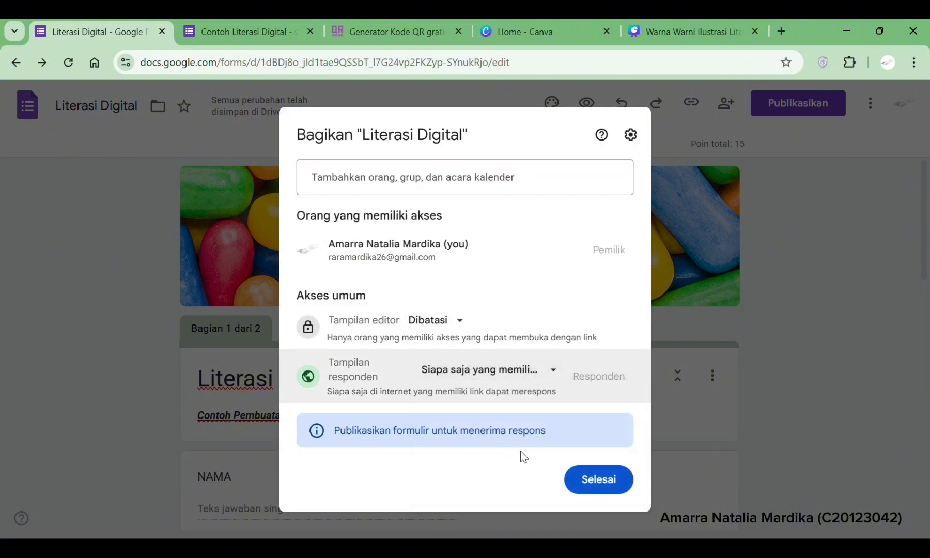
click(589, 480)
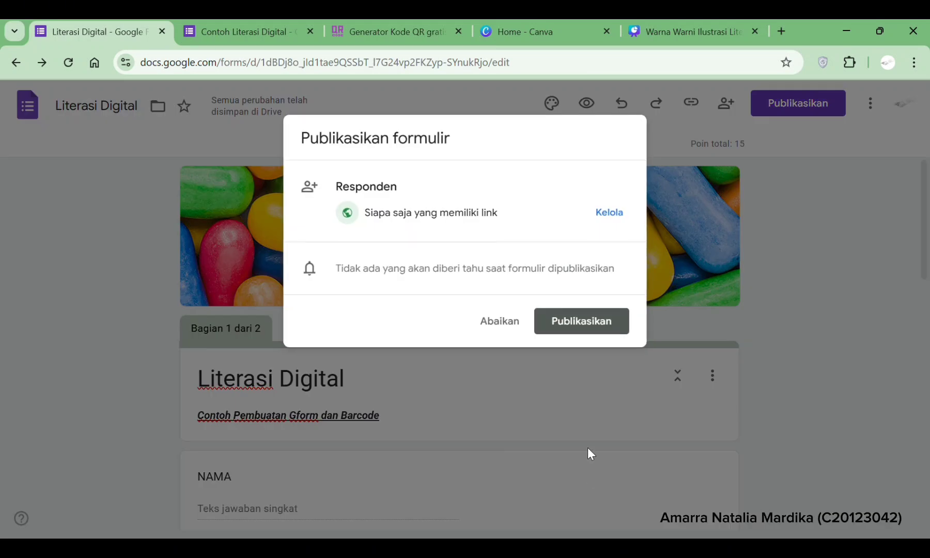
click(575, 327)
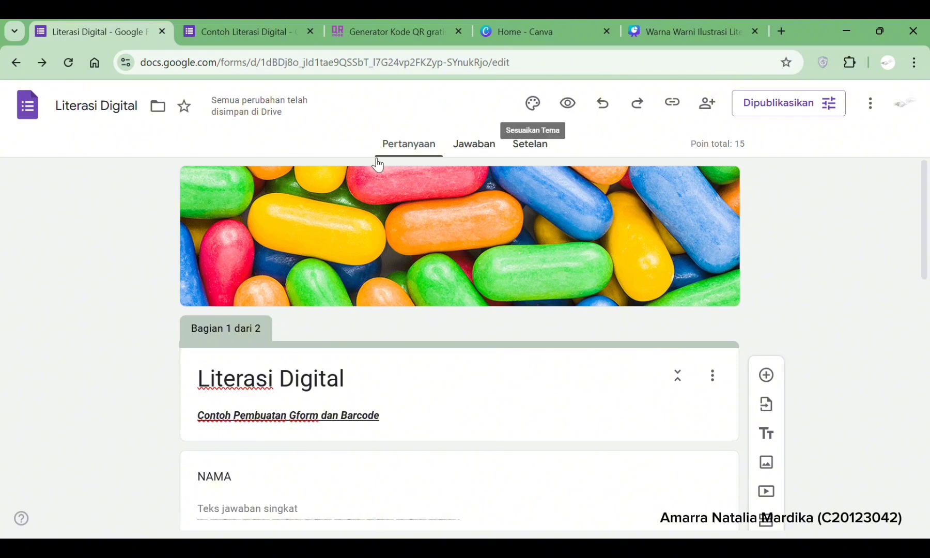
- Shorten the form's respondent link and copy it
click(673, 103)
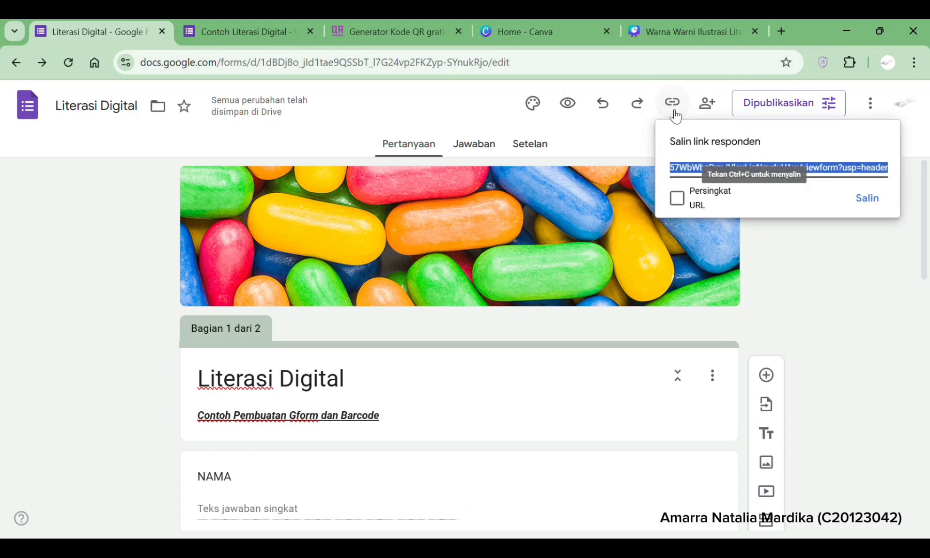
click(677, 203)
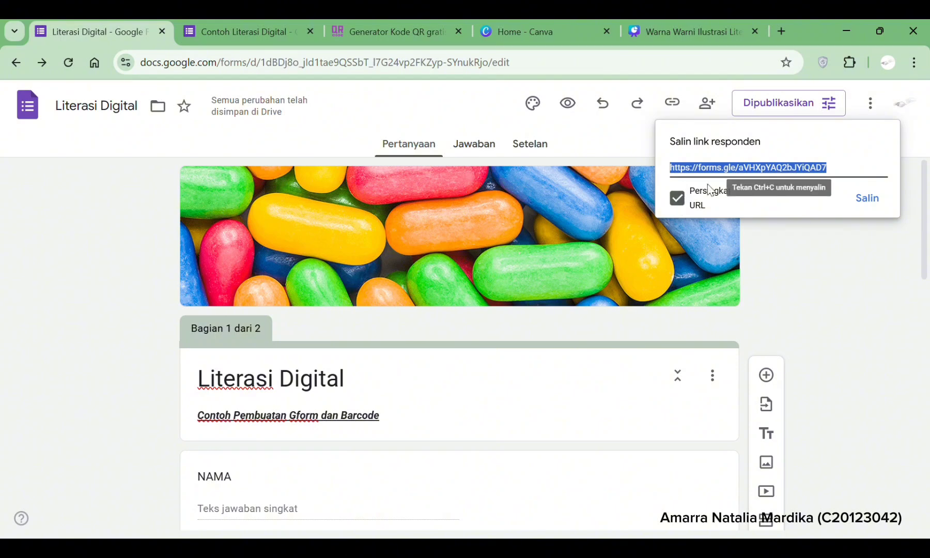
click(869, 200)
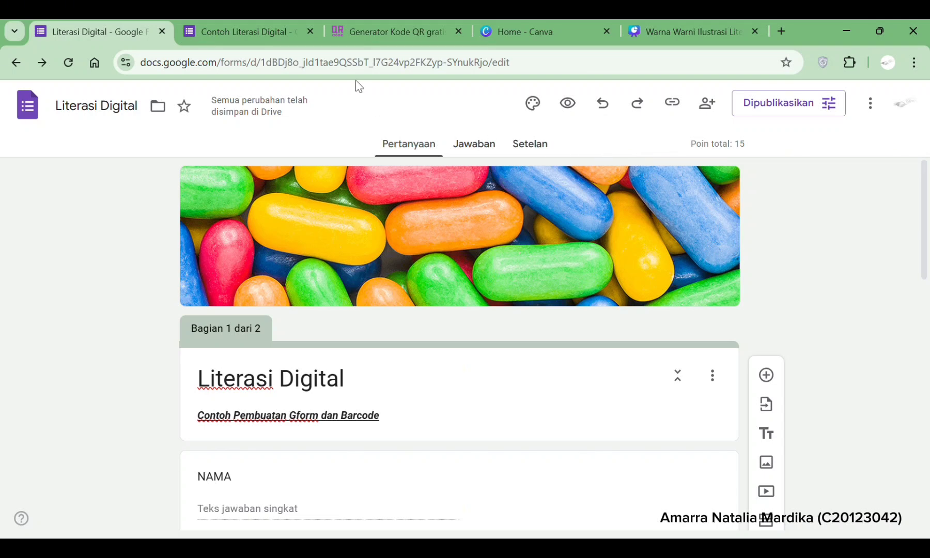
- Switch to the "Contoh Literasi Digital" form and look through the questions in both of its sections
click(277, 28)
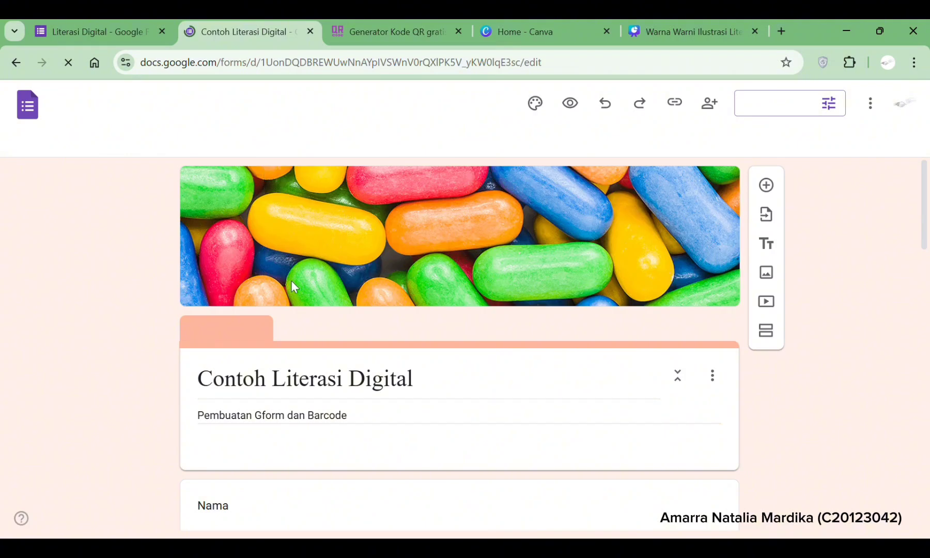
scroll(300, 304, down, 2)
scroll(300, 304, down, 10)
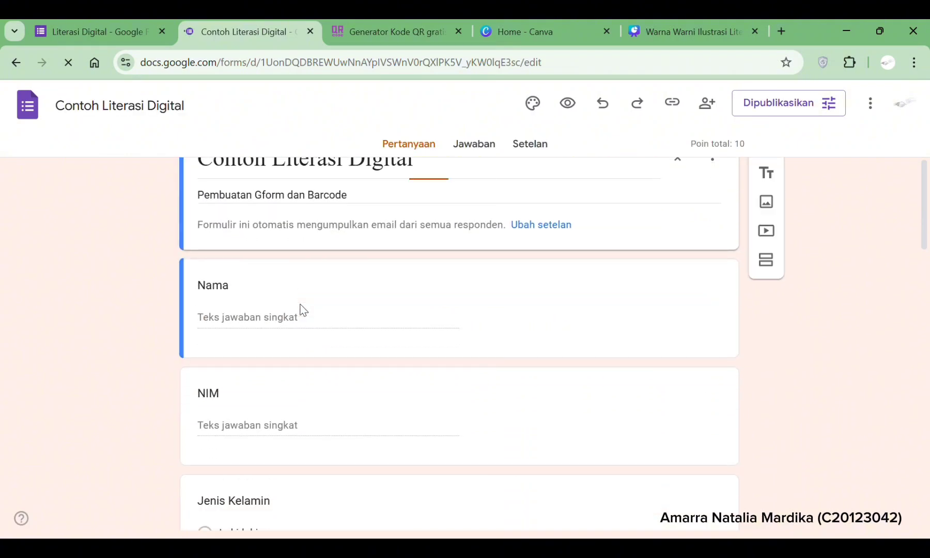
scroll(302, 310, down, 5)
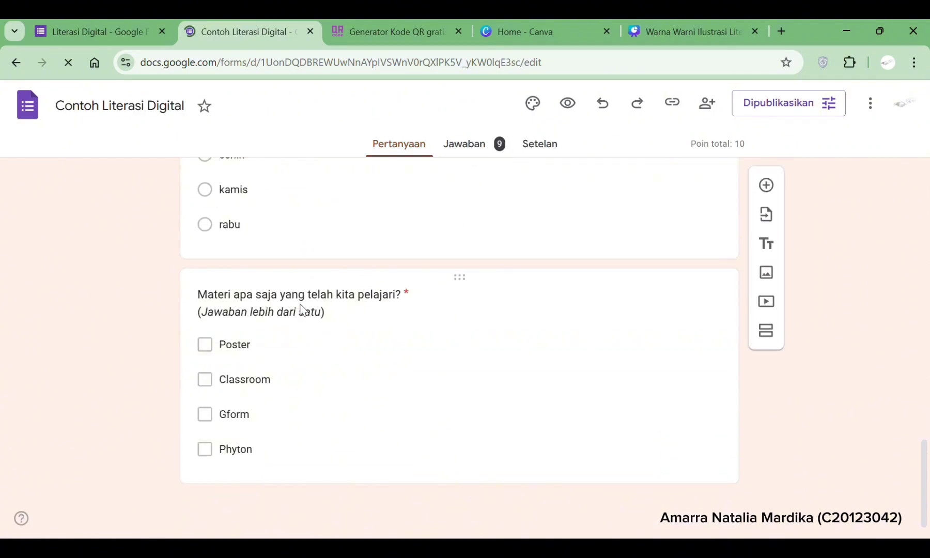
scroll(303, 309, up, 15)
scroll(302, 310, down, 4)
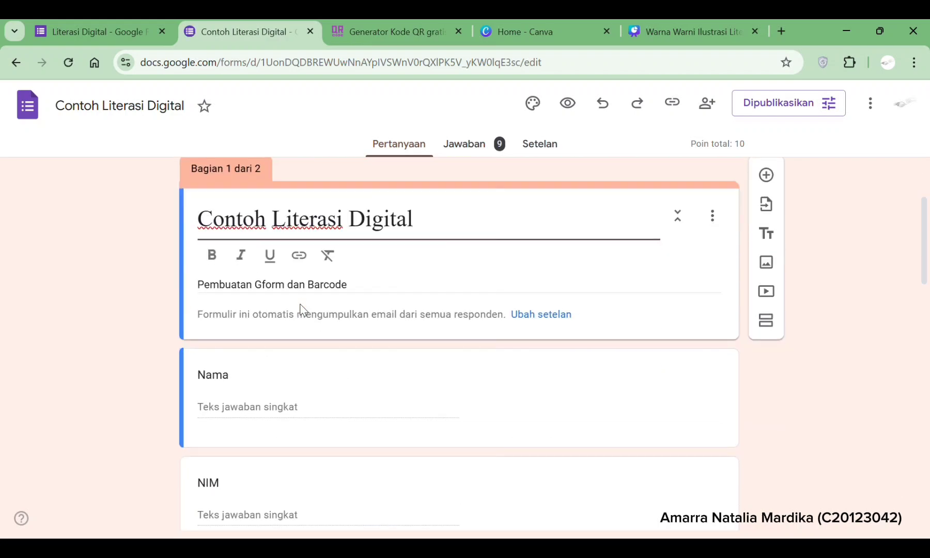
scroll(302, 310, down, 2)
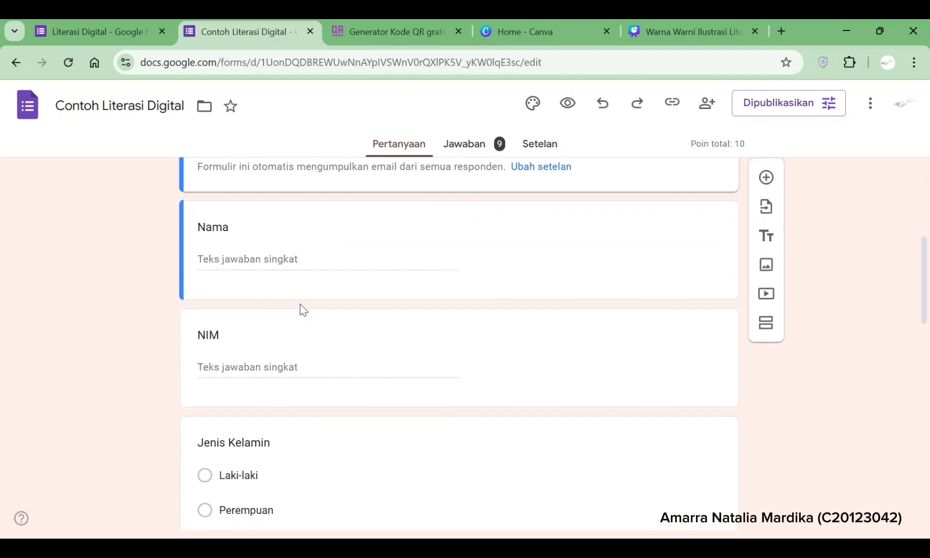
click(319, 217)
scroll(336, 372, down, 9)
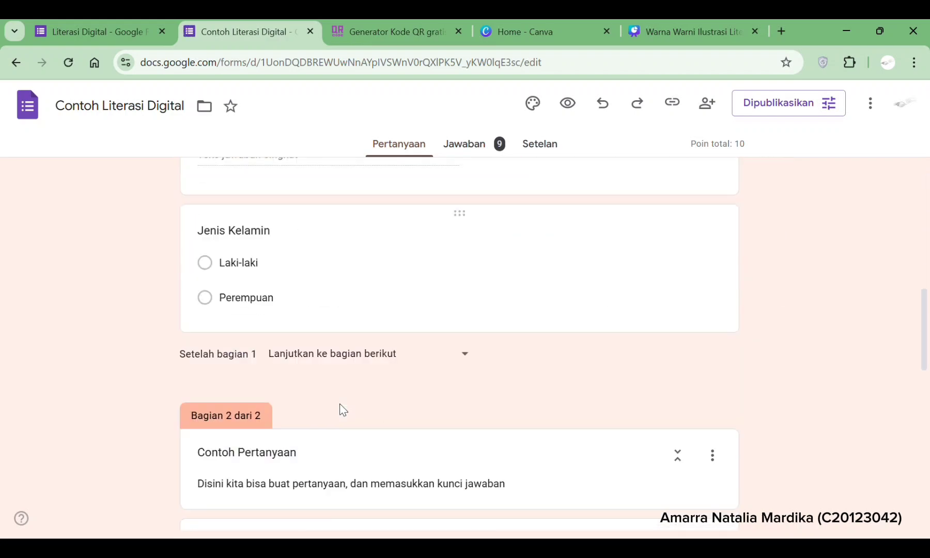
click(357, 268)
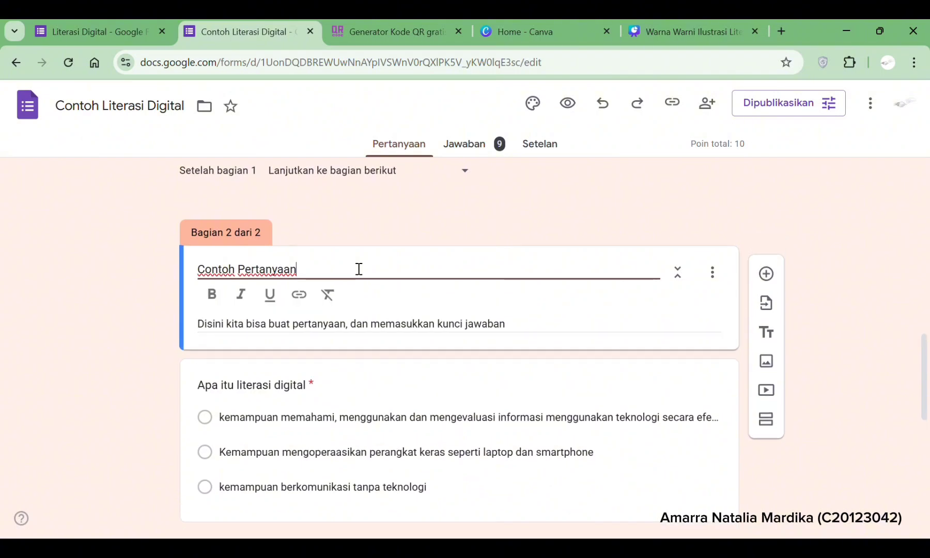
- Shorten the "Contoh Literasi Digital" form's respondent link and copy it
click(672, 102)
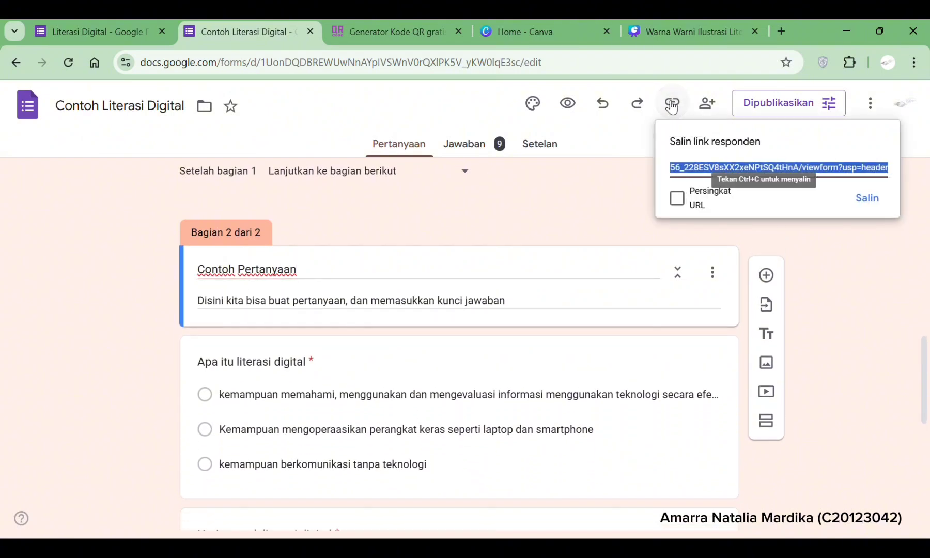
click(676, 197)
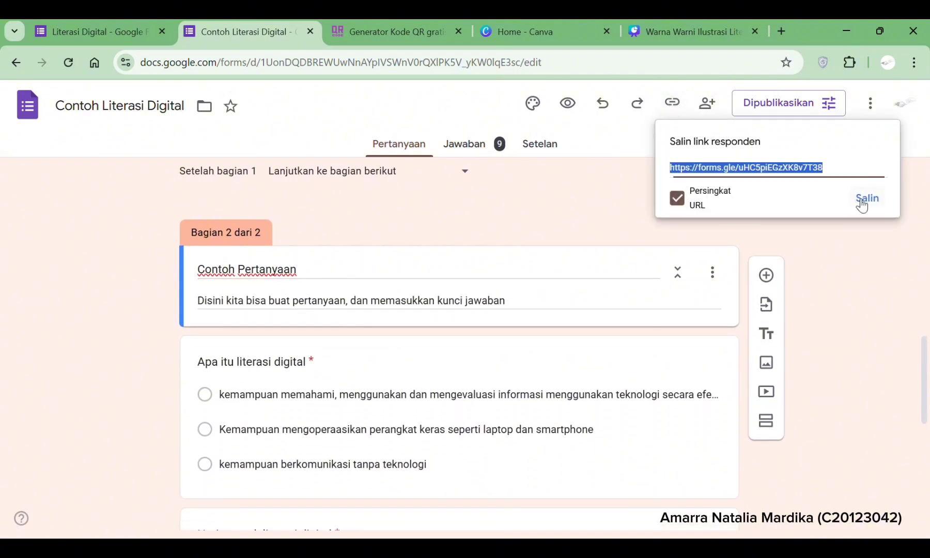
click(867, 201)
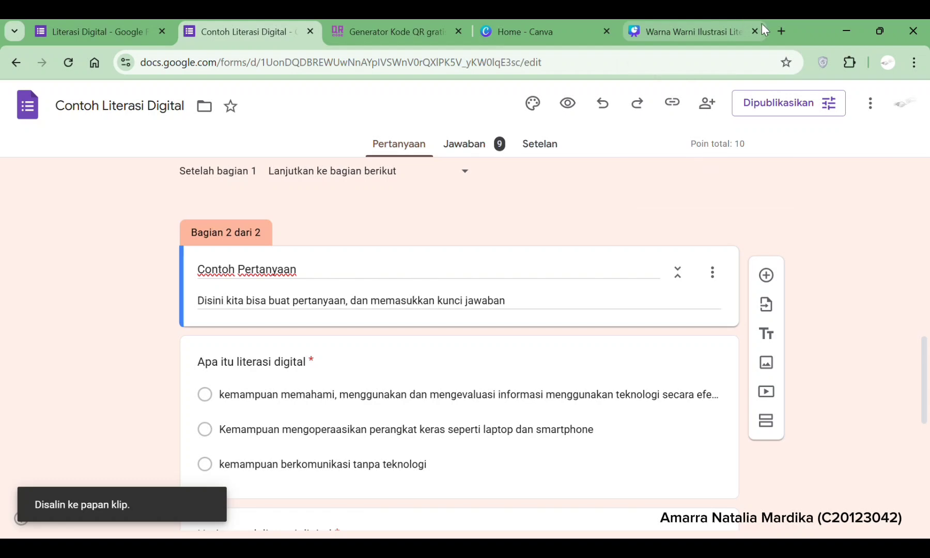
click(781, 31)
click(672, 60)
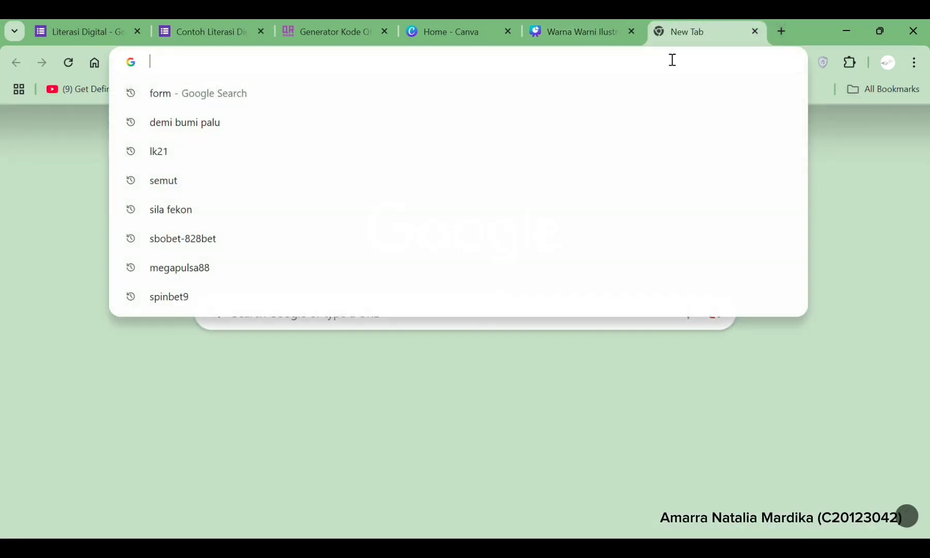
text(https://forms.gle/uHC5piEGzXK8v7T38)
key(Return)
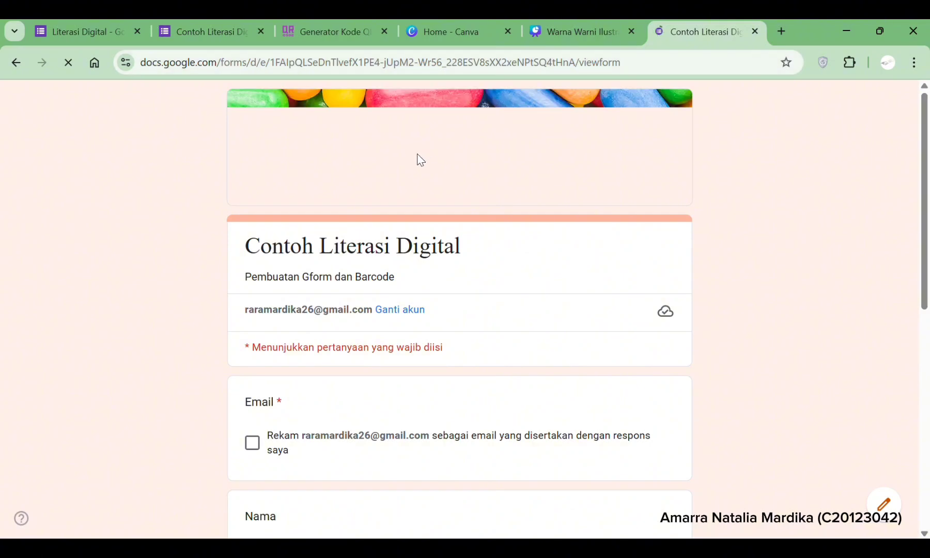
- Agree to record the account's email with the response, leave the optional identity fields empty, and continue to the "Contoh Pertanyaan" section
scroll(395, 212, down, 1)
scroll(395, 210, down, 6)
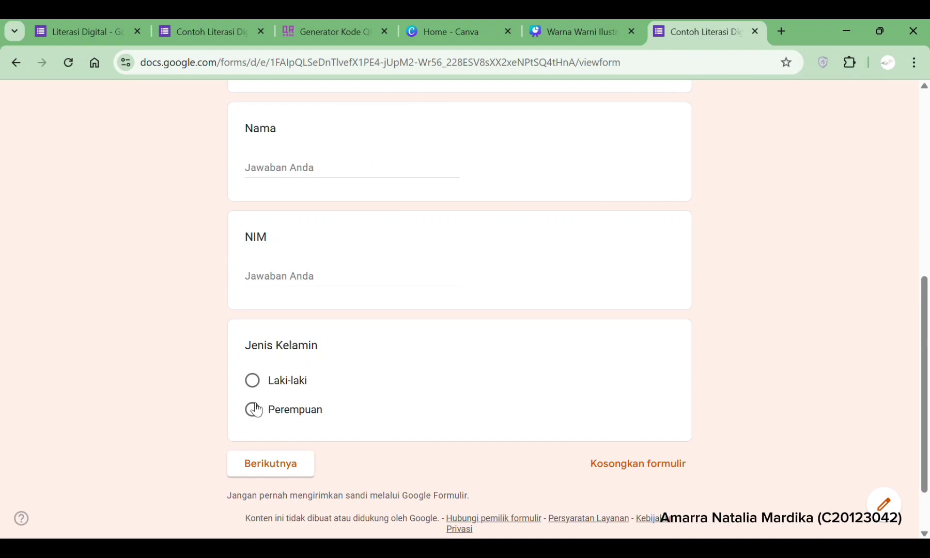
click(269, 473)
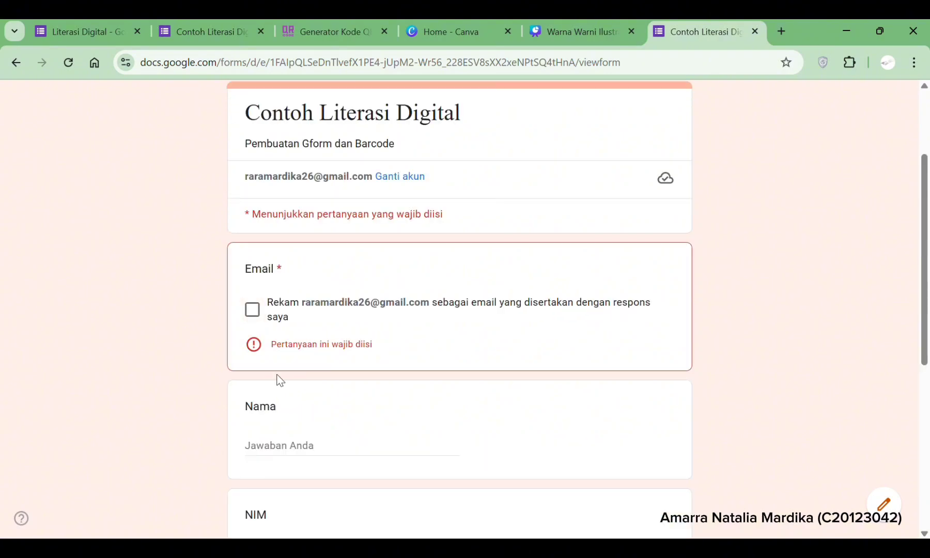
scroll(278, 379, down, 7)
scroll(268, 310, up, 6)
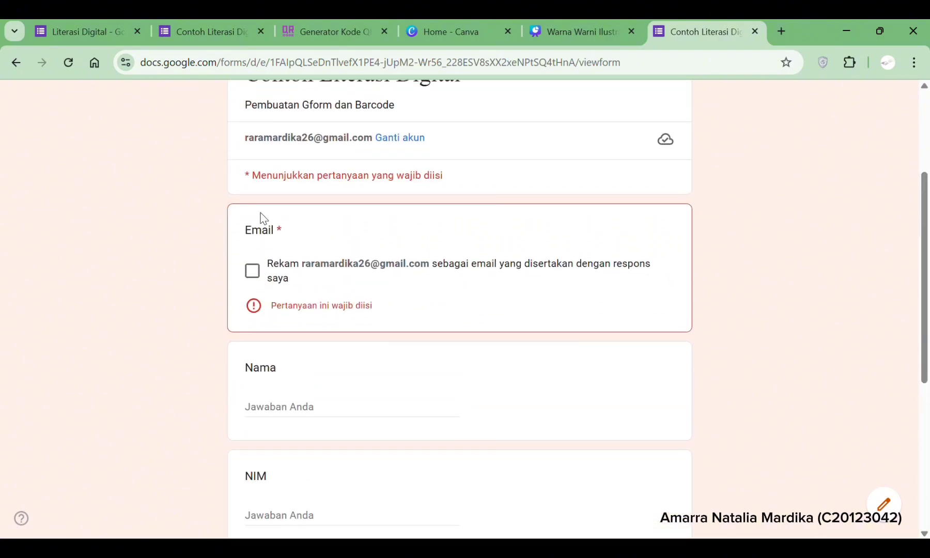
click(252, 273)
scroll(255, 281, down, 6)
scroll(327, 163, up, 1)
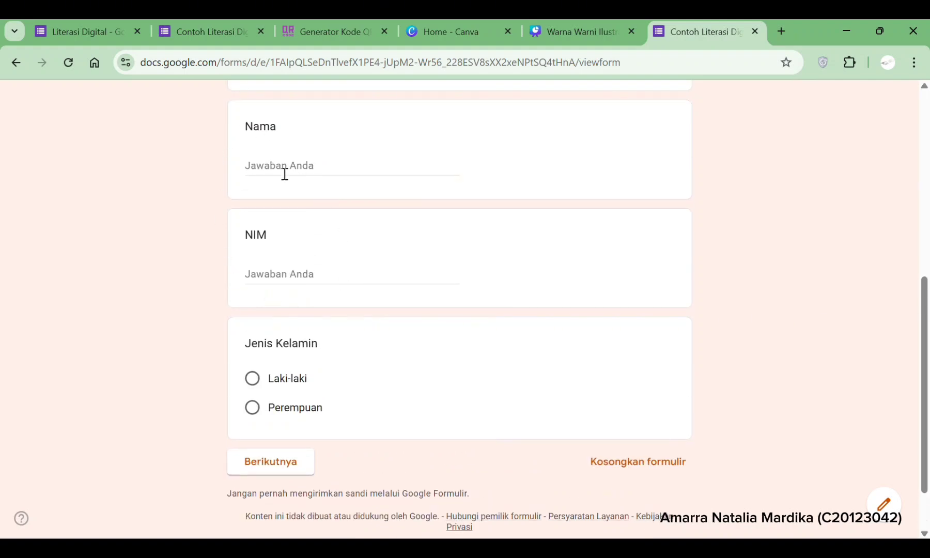
click(288, 467)
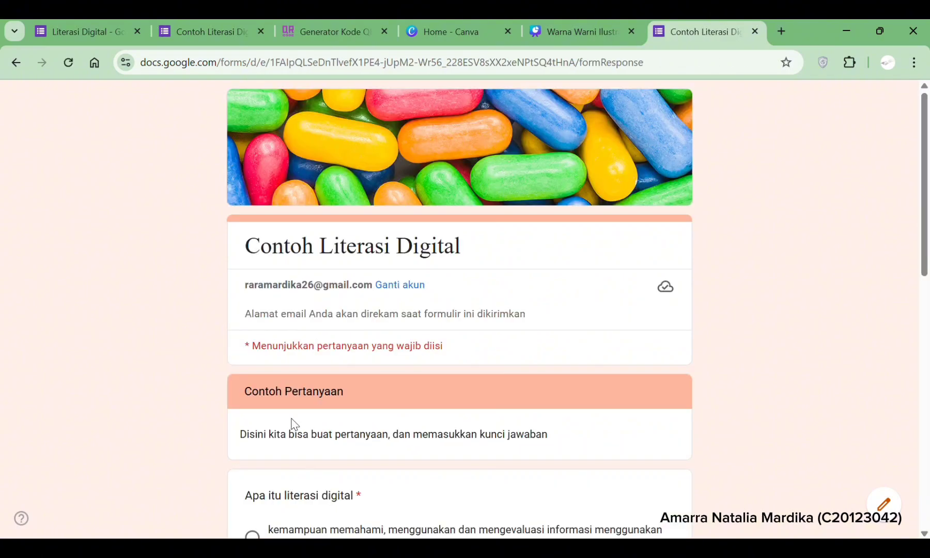
- Answer the quiz with the "kemampuan memahami, menggunakan dan mengevaluasi informasi" option, "kamis", and "Classroom" plus "Phyton", and submit the response
scroll(292, 424, down, 3)
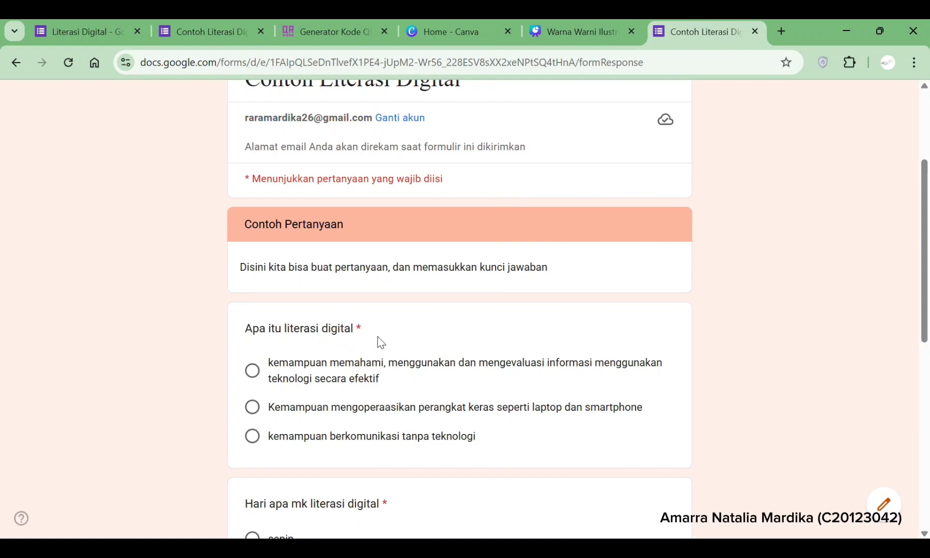
scroll(347, 332, down, 8)
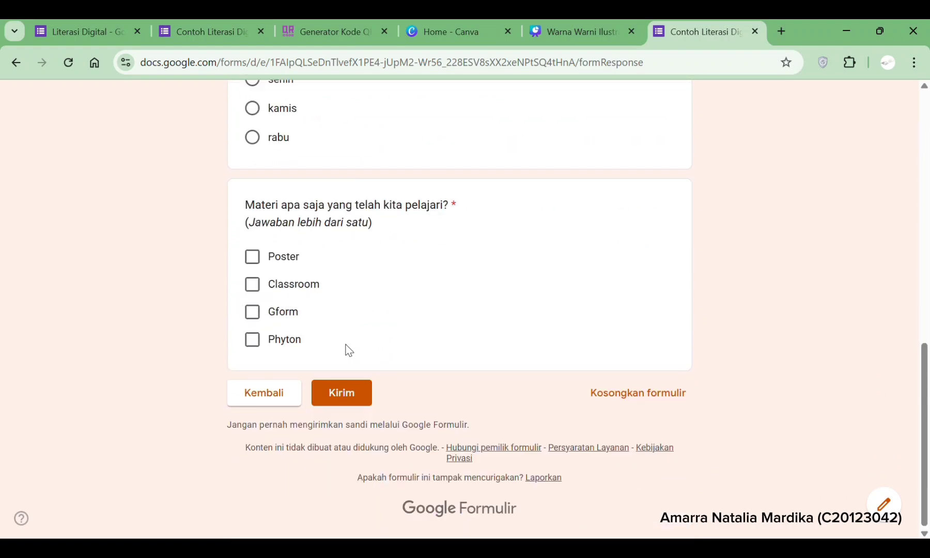
click(348, 394)
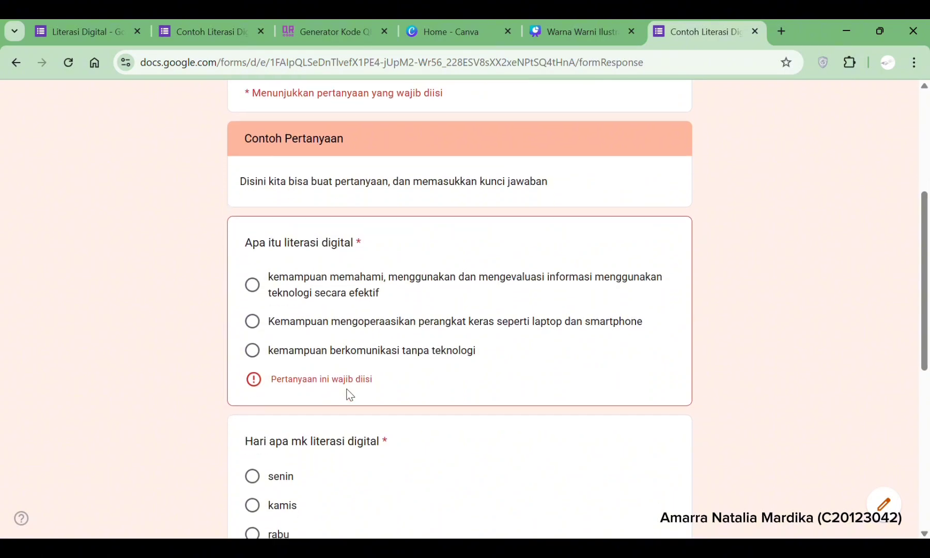
click(256, 295)
scroll(257, 296, down, 3)
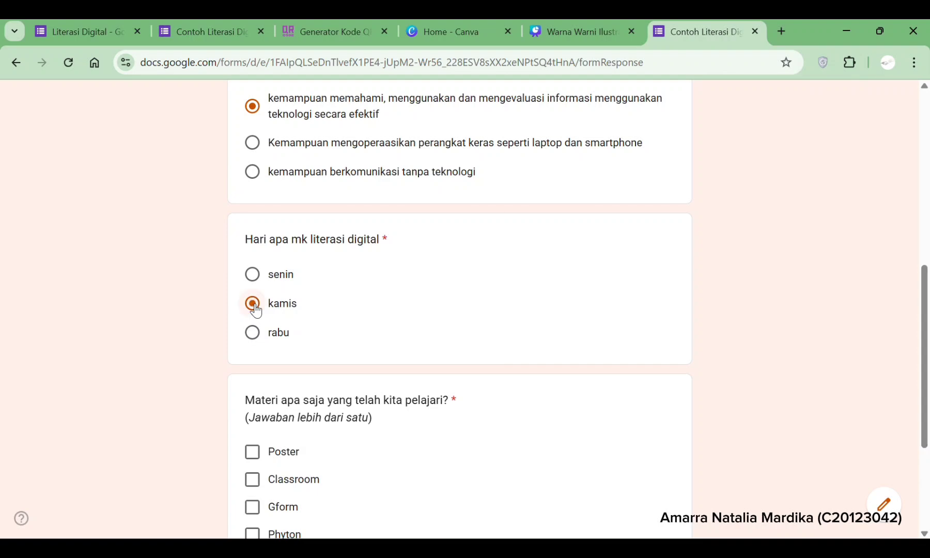
scroll(257, 310, down, 3)
click(253, 304)
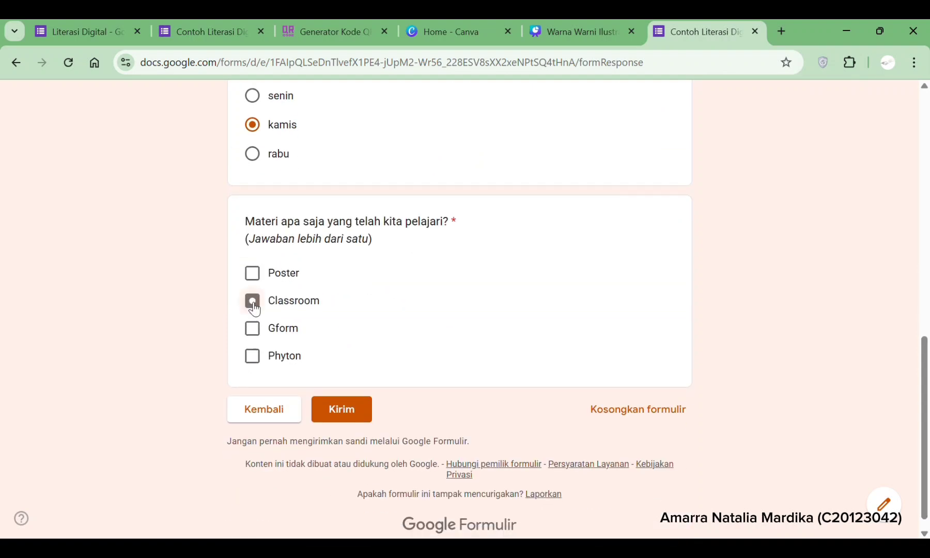
click(252, 354)
click(349, 421)
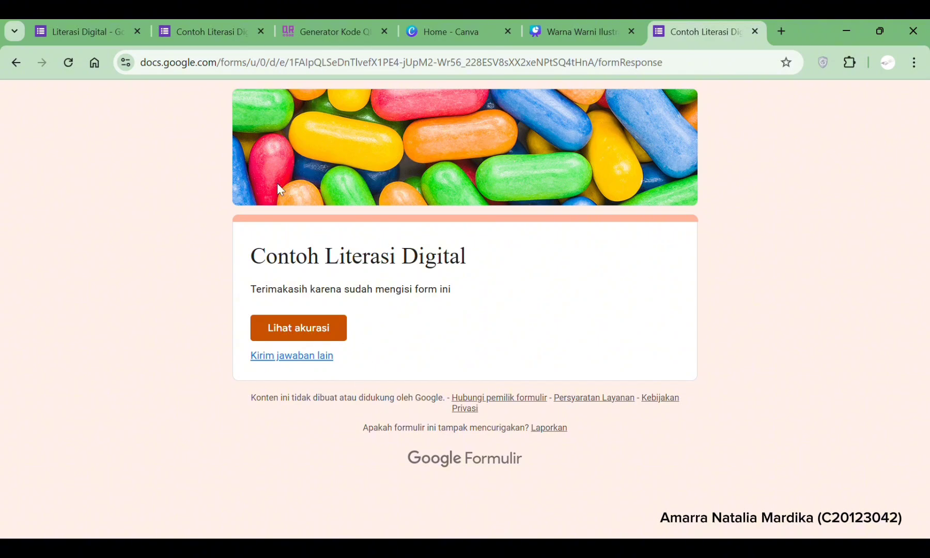
- Return to the form editor and examine the response summary's point distribution, frequently missed questions and respondent scores
click(221, 26)
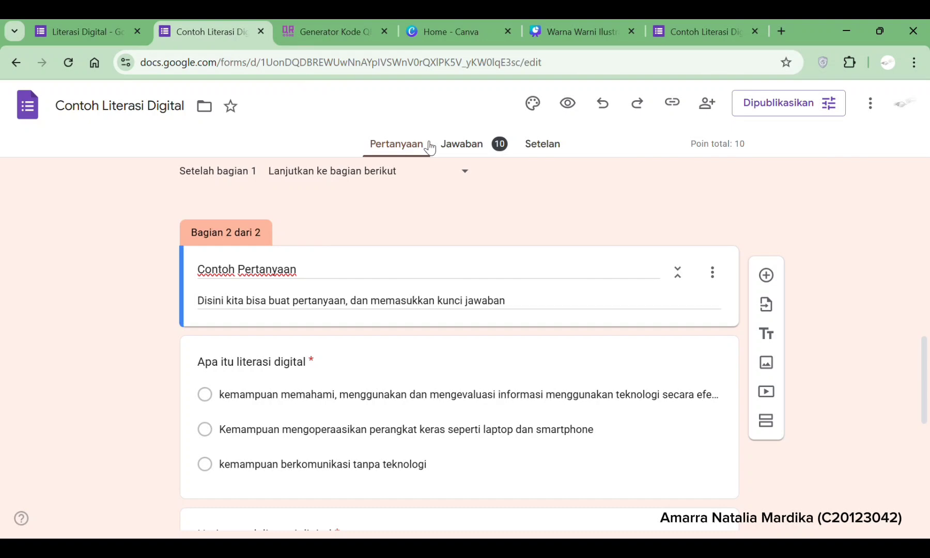
click(455, 147)
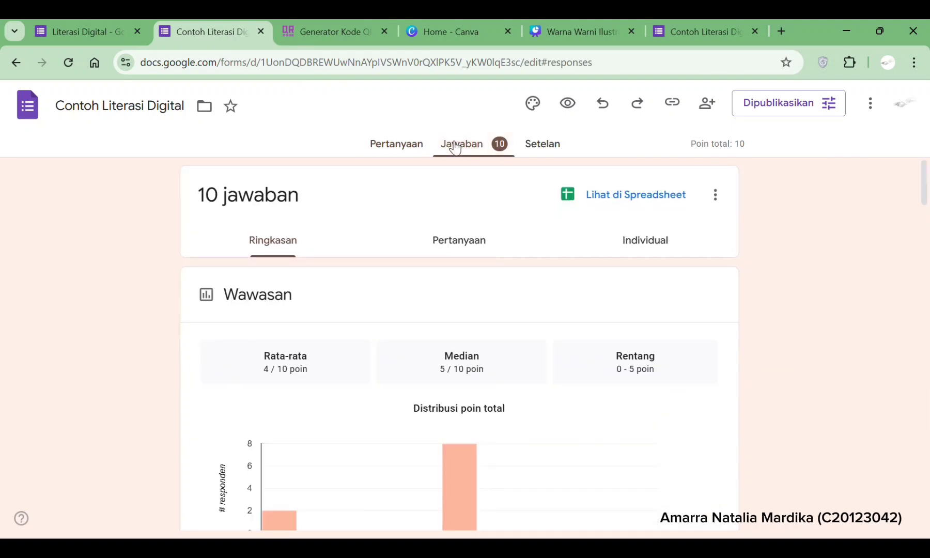
scroll(465, 280, down, 3)
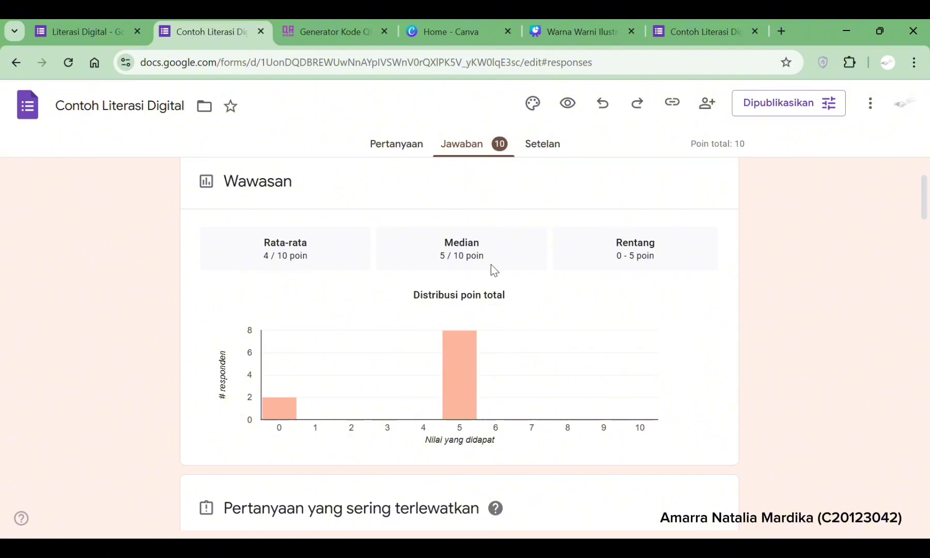
scroll(420, 344, down, 5)
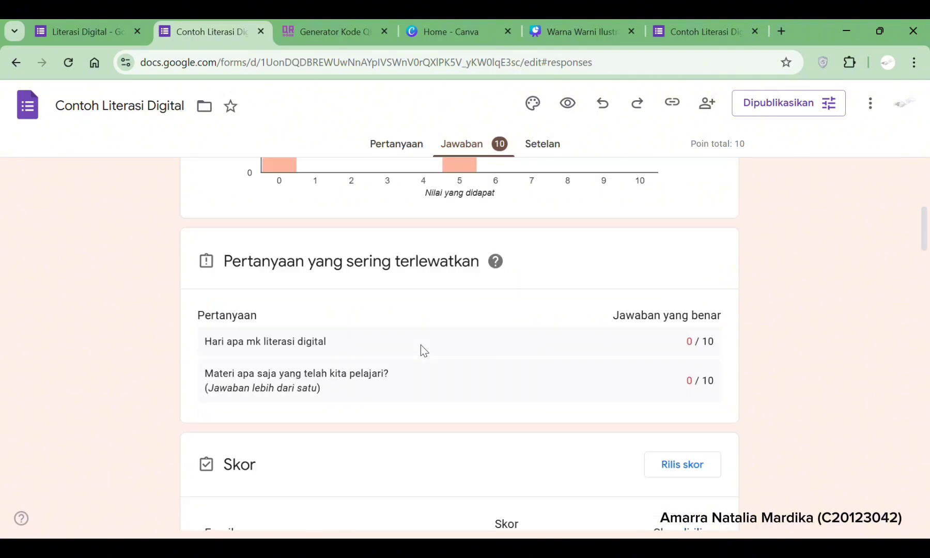
scroll(421, 351, down, 2)
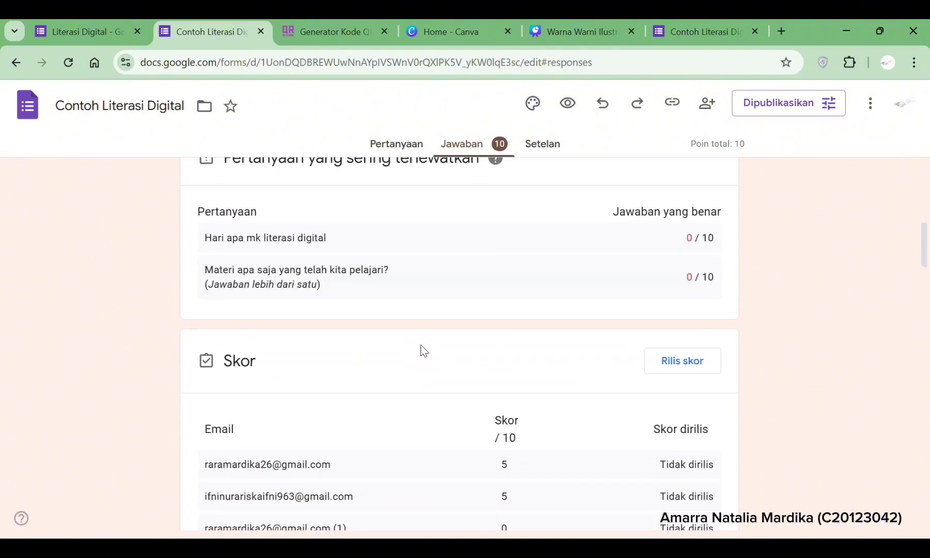
scroll(420, 345, down, 3)
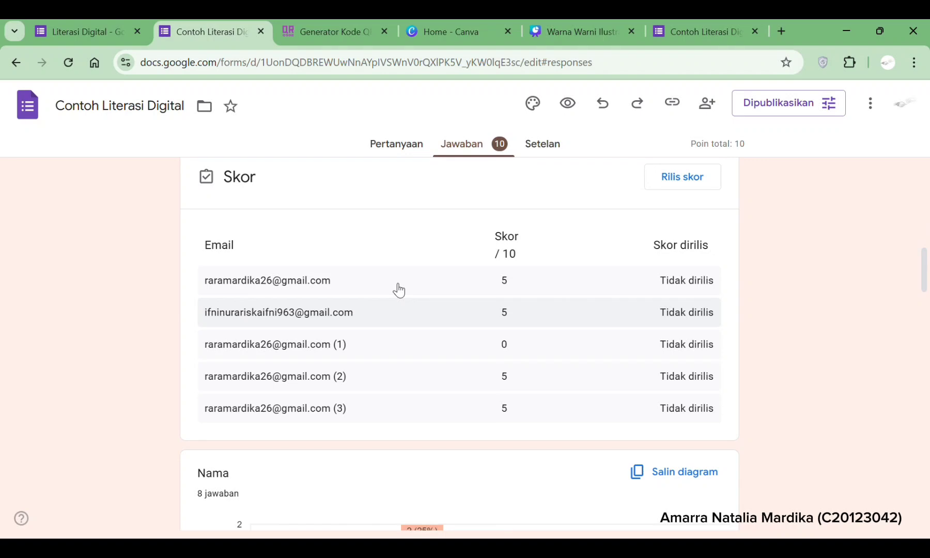
scroll(355, 194, down, 1)
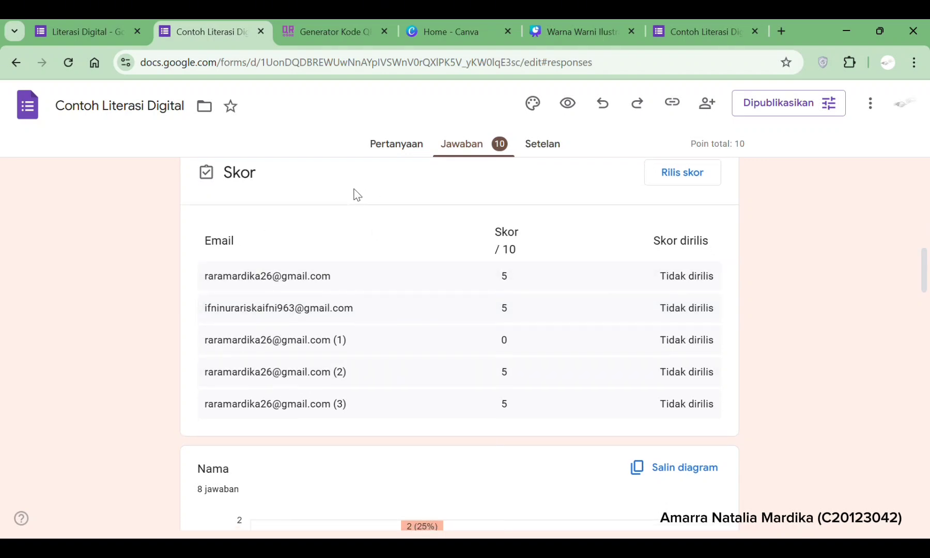
scroll(353, 195, down, 4)
scroll(353, 195, up, 5)
scroll(225, 272, down, 2)
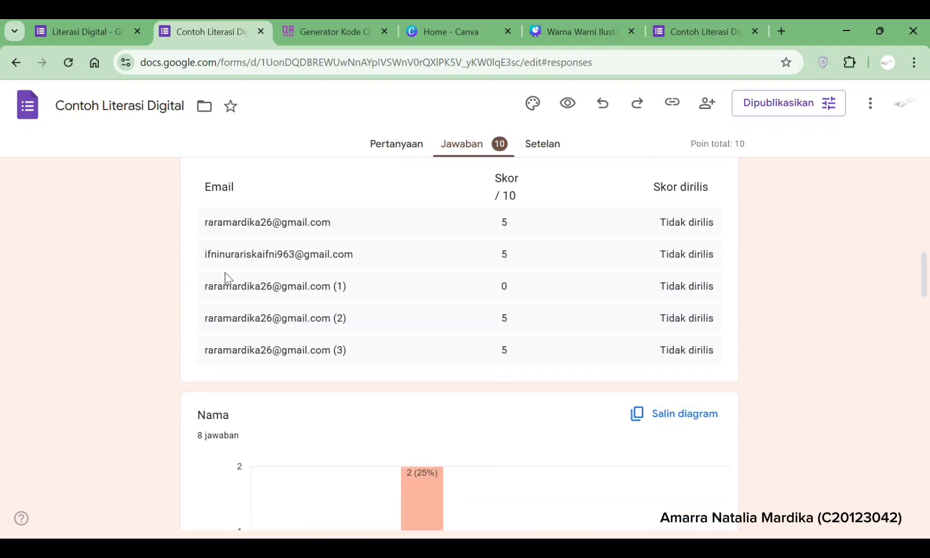
- Examine the summarised answers for Nama, NIM, Jenis Kelamin and the quiz questions under "Contoh Pertanyaan"
scroll(225, 275, down, 5)
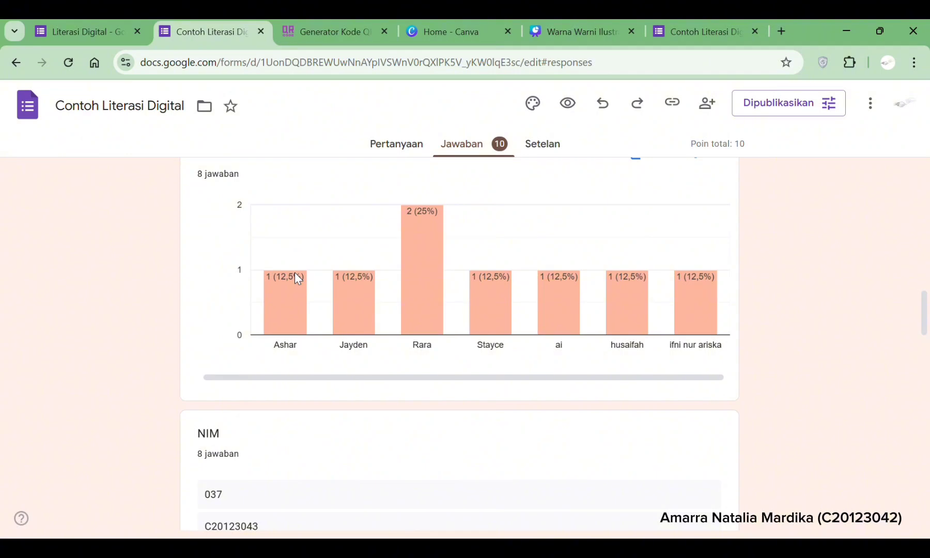
scroll(554, 389, down, 4)
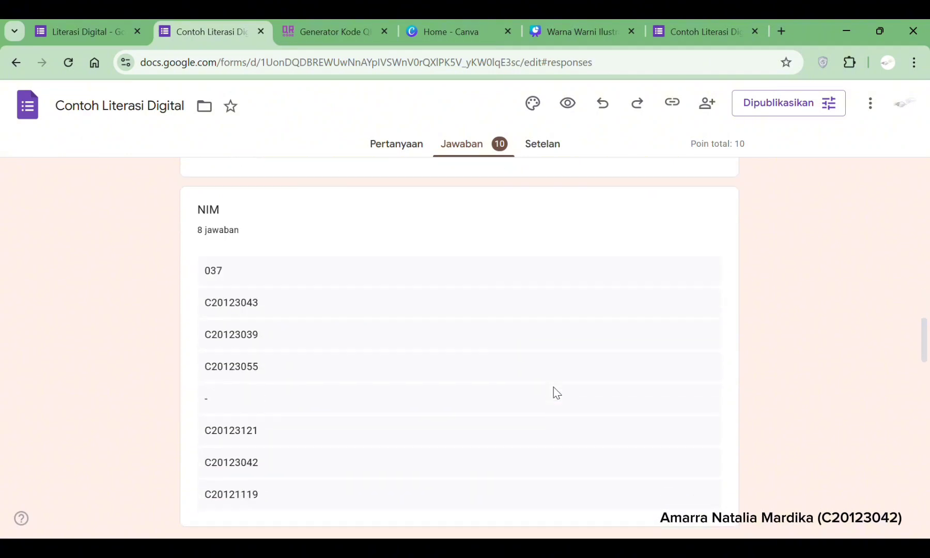
scroll(553, 388, down, 6)
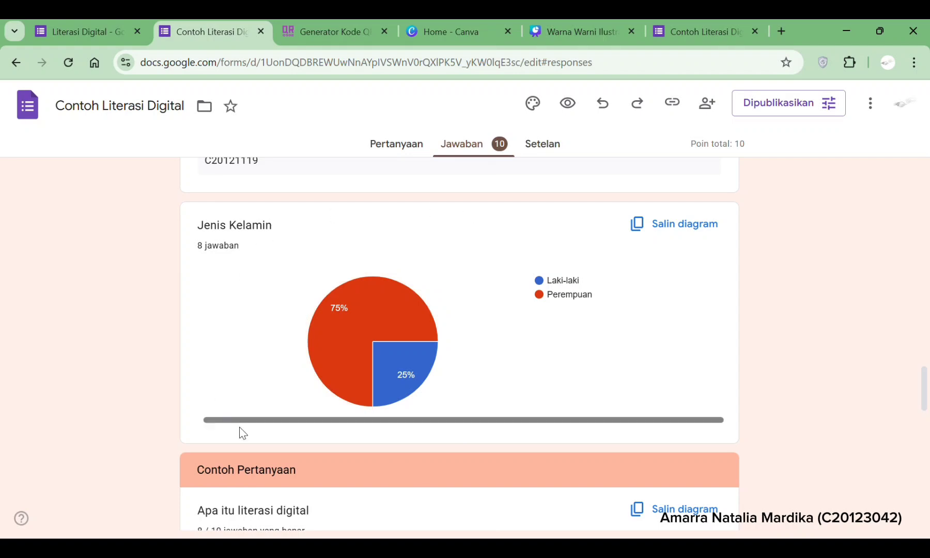
scroll(258, 428, down, 6)
scroll(340, 289, up, 3)
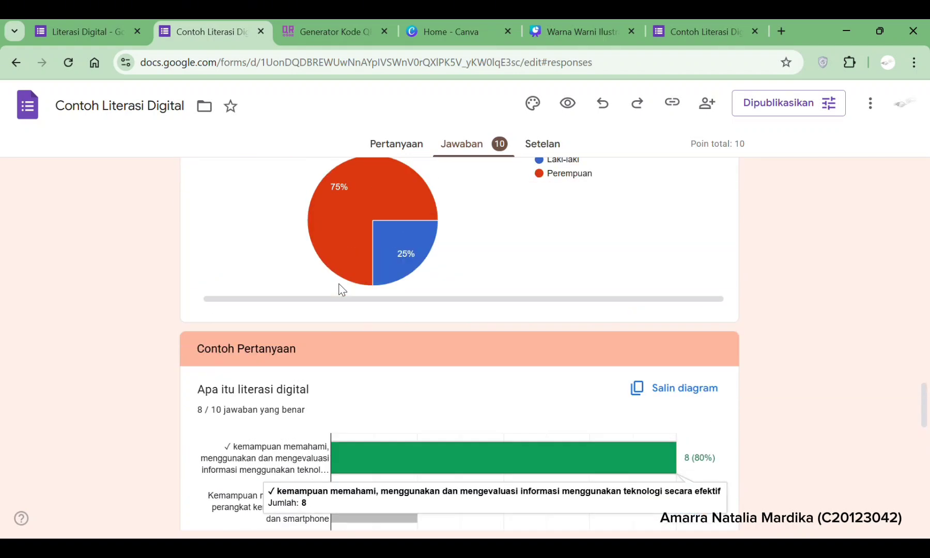
scroll(340, 290, up, 2)
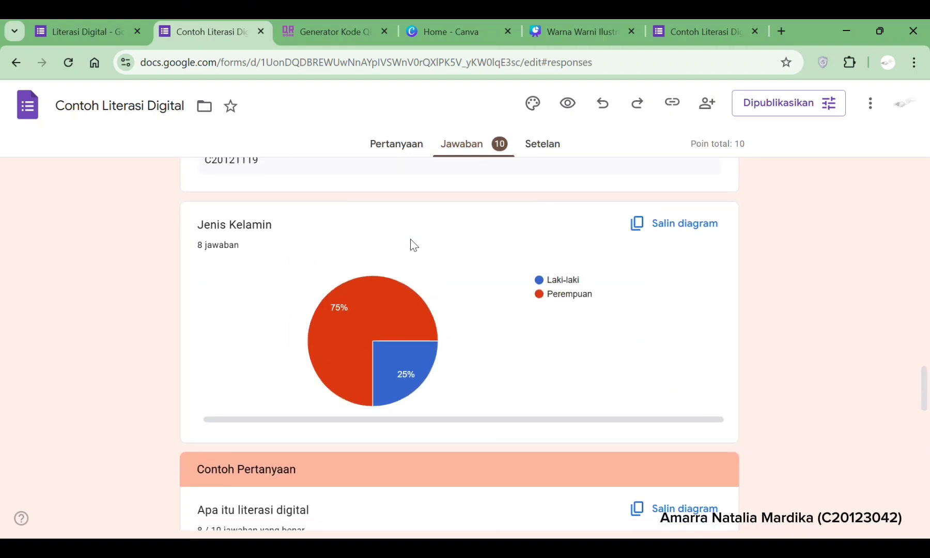
scroll(413, 245, down, 1)
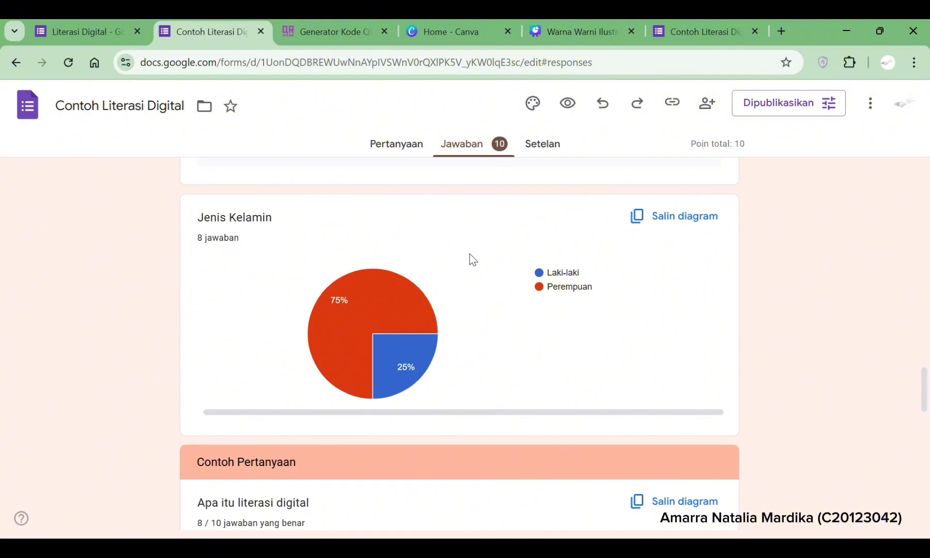
scroll(535, 327, down, 5)
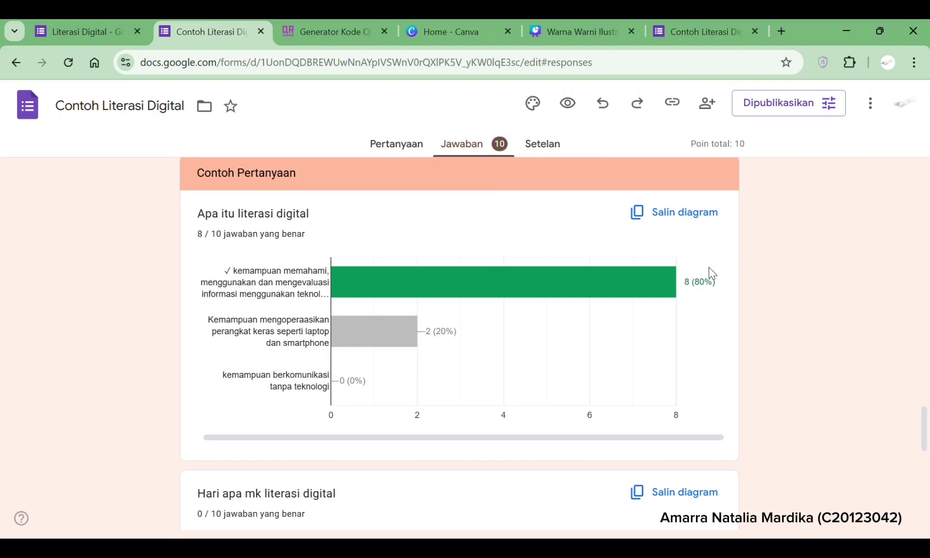
scroll(712, 273, down, 10)
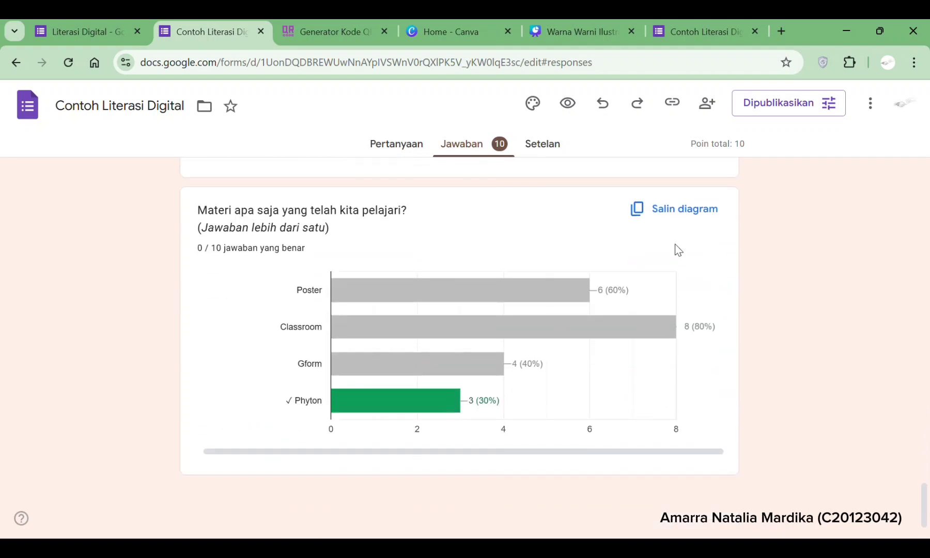
- Open the spreadsheet linked to the form's responses
scroll(550, 183, up, 20)
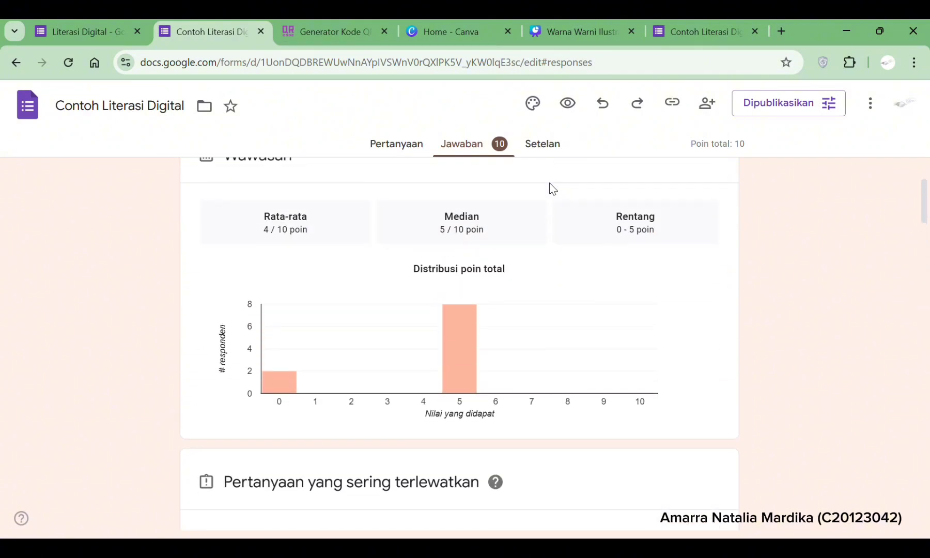
scroll(552, 188, up, 3)
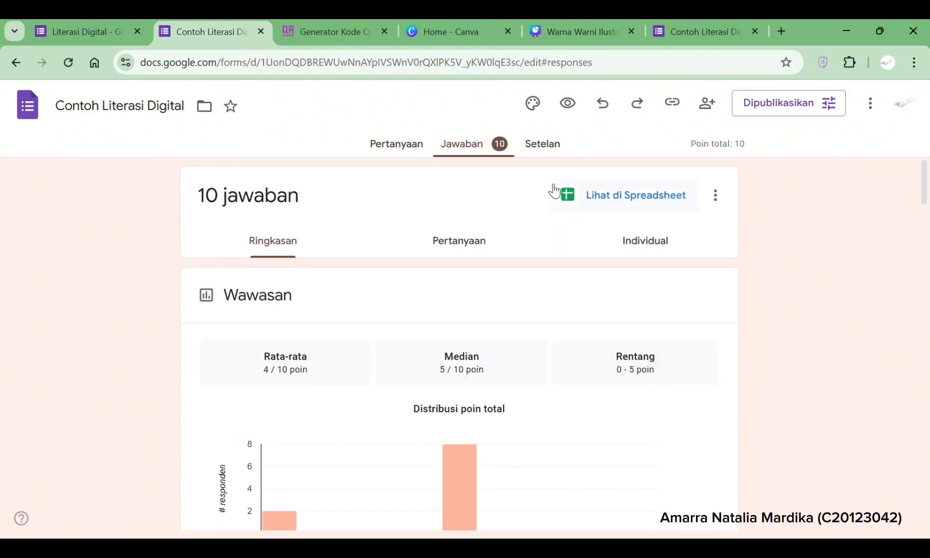
click(582, 199)
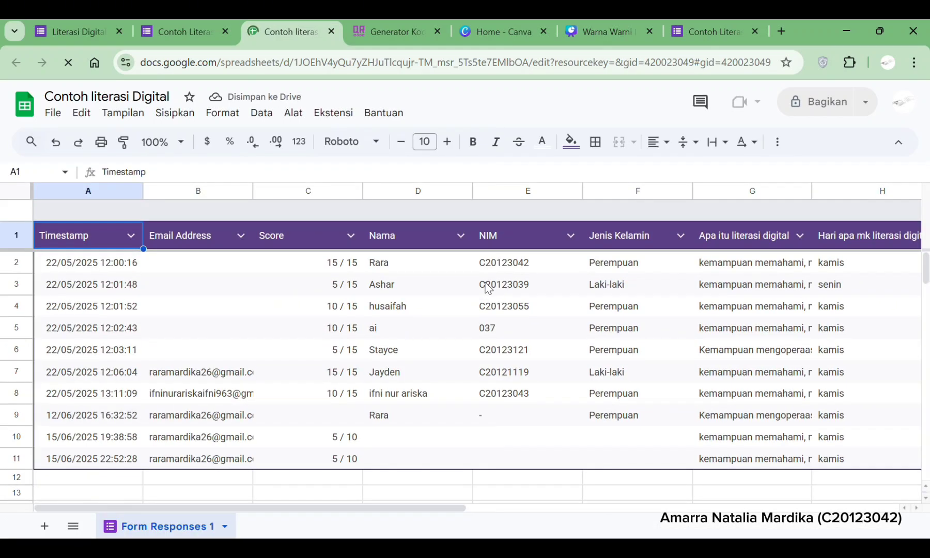
- Examine the response columns in the spreadsheet, from the timestamps through to the "Materi apa saja yang telah kita pelajari?" answers
scroll(487, 288, right, 3)
scroll(341, 306, right, 3)
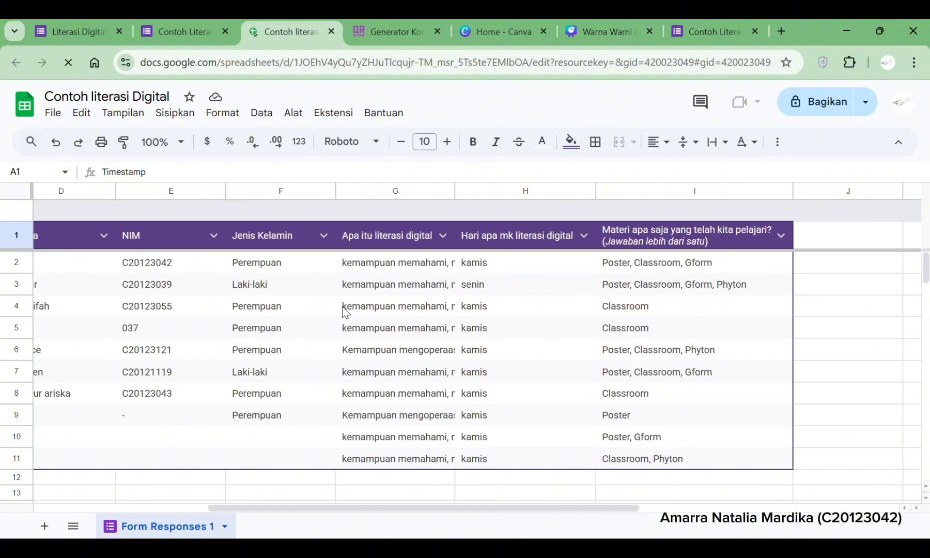
scroll(342, 306, left, 6)
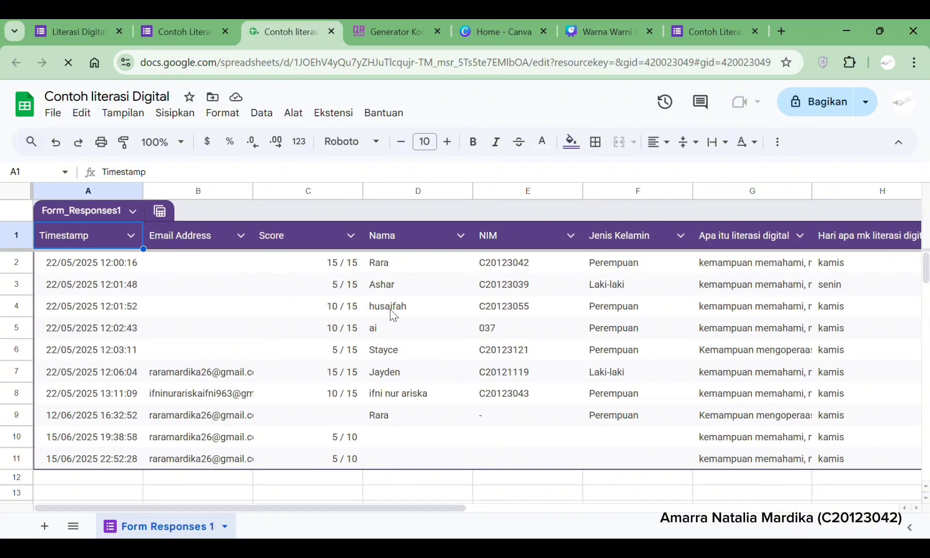
- Return to the questions of the "Contoh Literasi Digital" form and copy its respondent link with the shortened URL option enabled
click(186, 25)
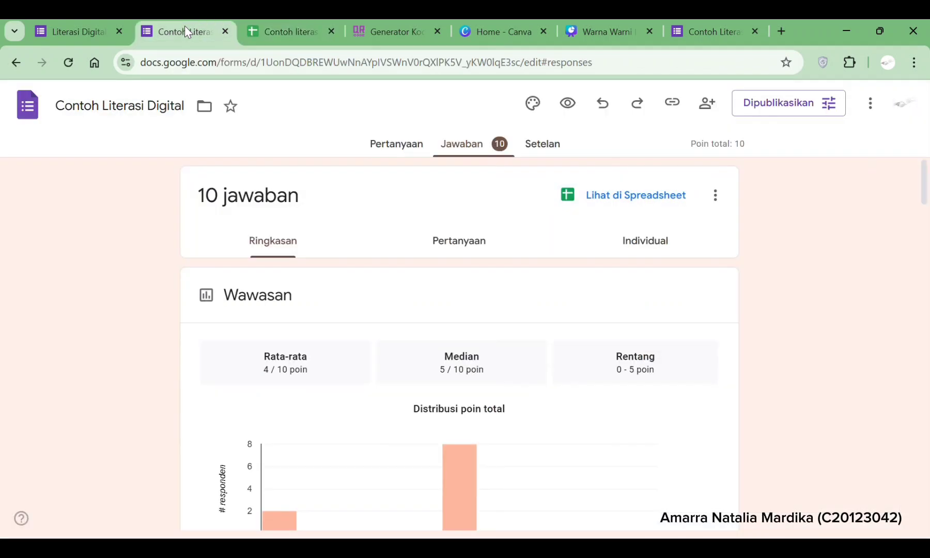
click(416, 147)
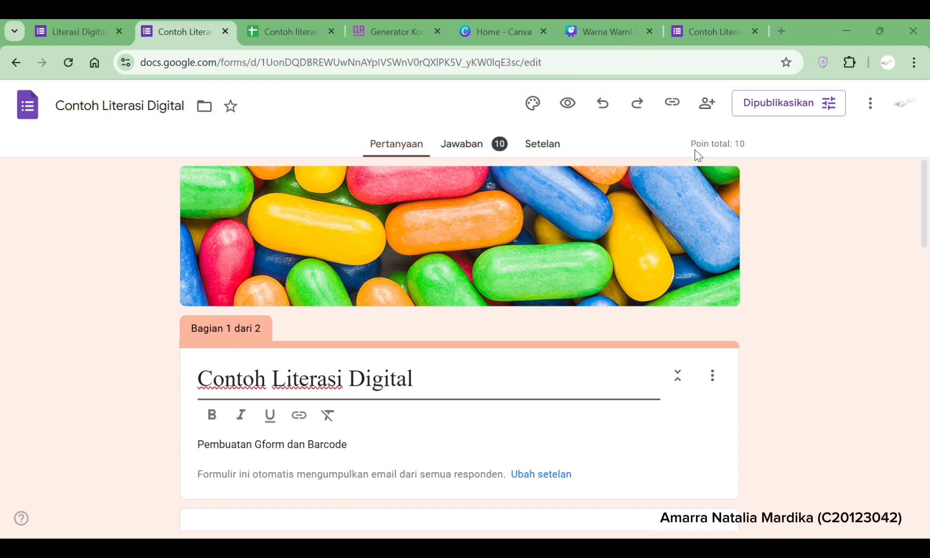
click(671, 104)
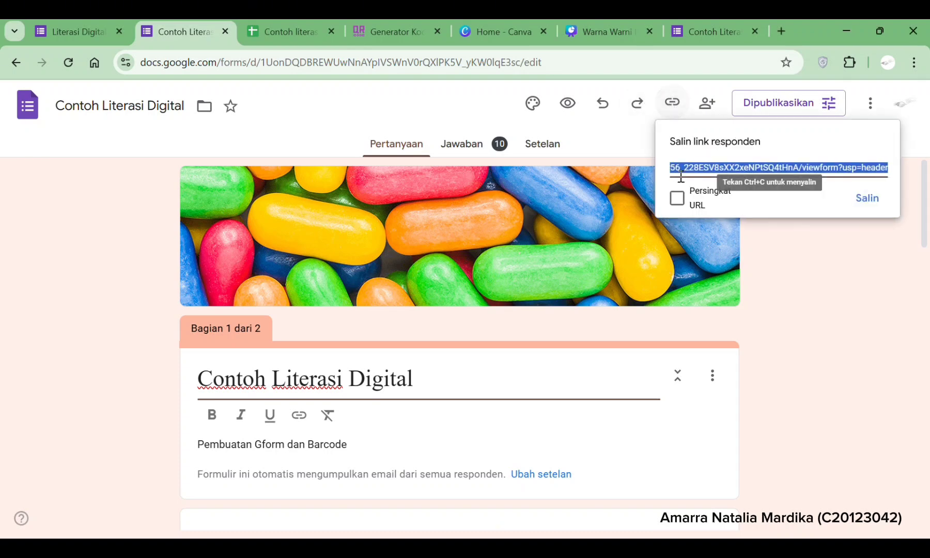
click(680, 201)
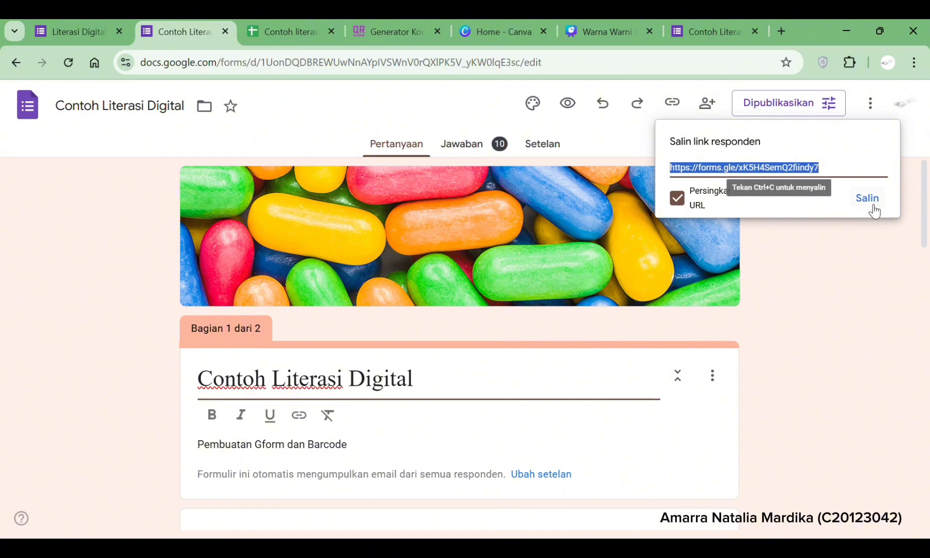
click(873, 207)
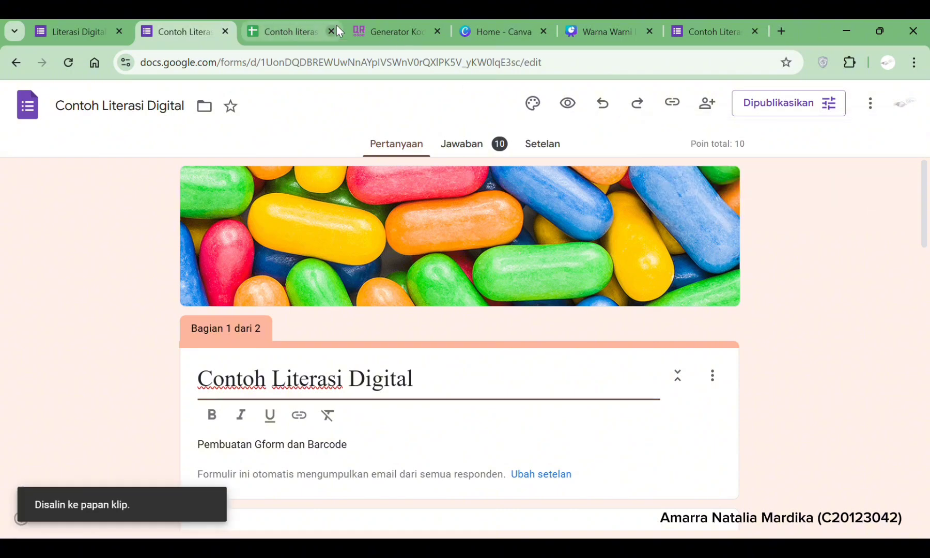
- Switch to the ME-QR generator site and start a QR code of the "URL / Tautan" type
click(358, 31)
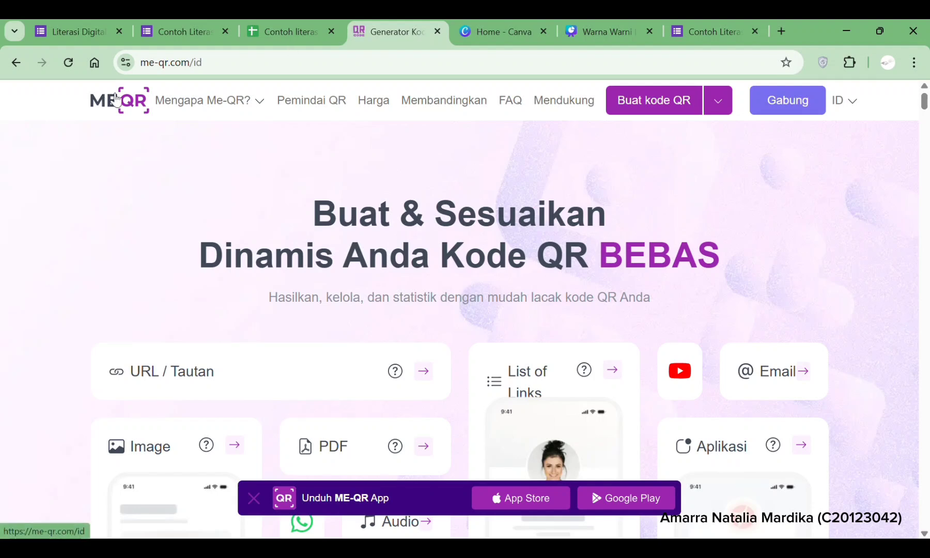
scroll(202, 249, down, 5)
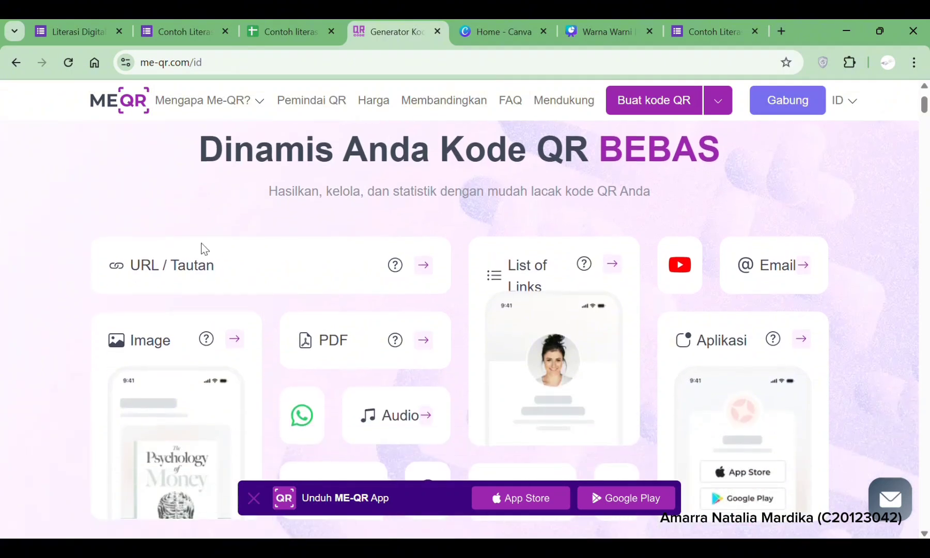
scroll(201, 250, up, 1)
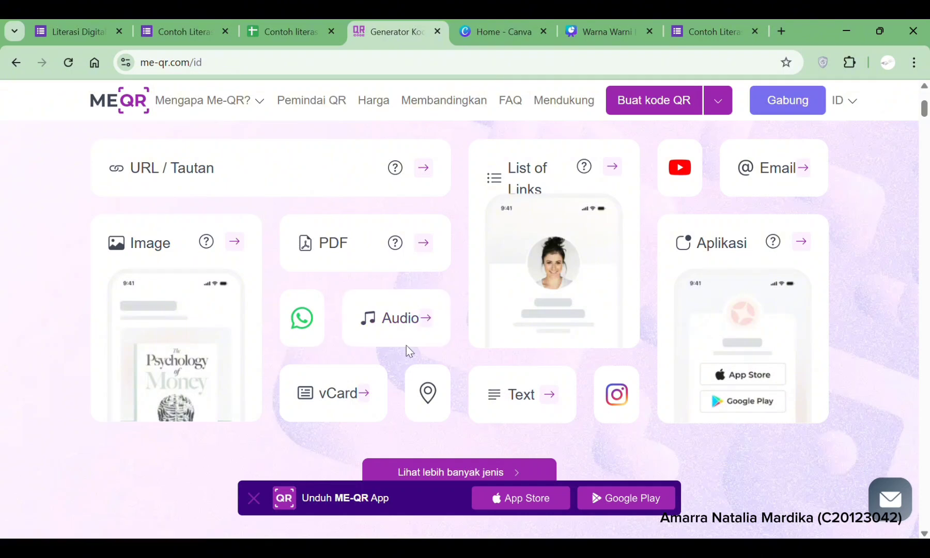
click(427, 172)
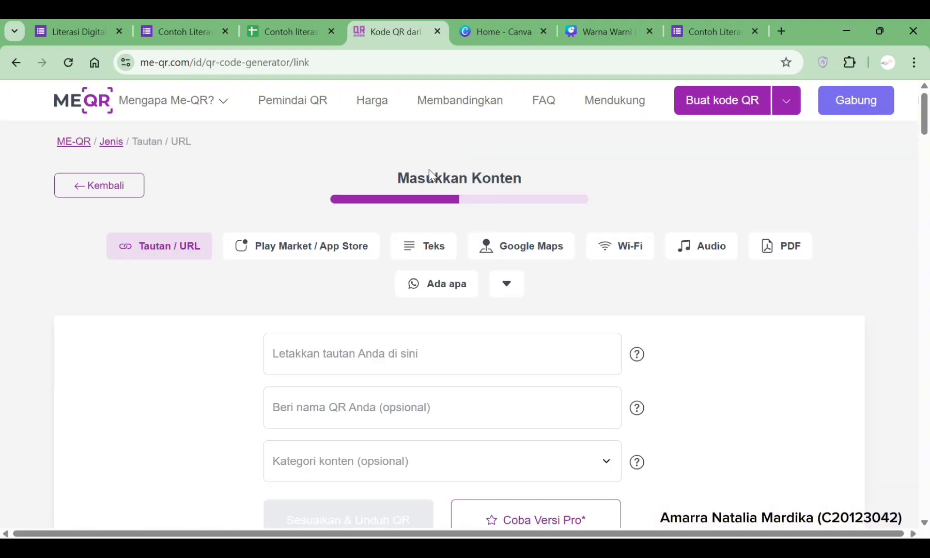
- Enter the copied form link as the QR content, name it "Literasi Digital", and continue to customisation
scroll(422, 336, down, 2)
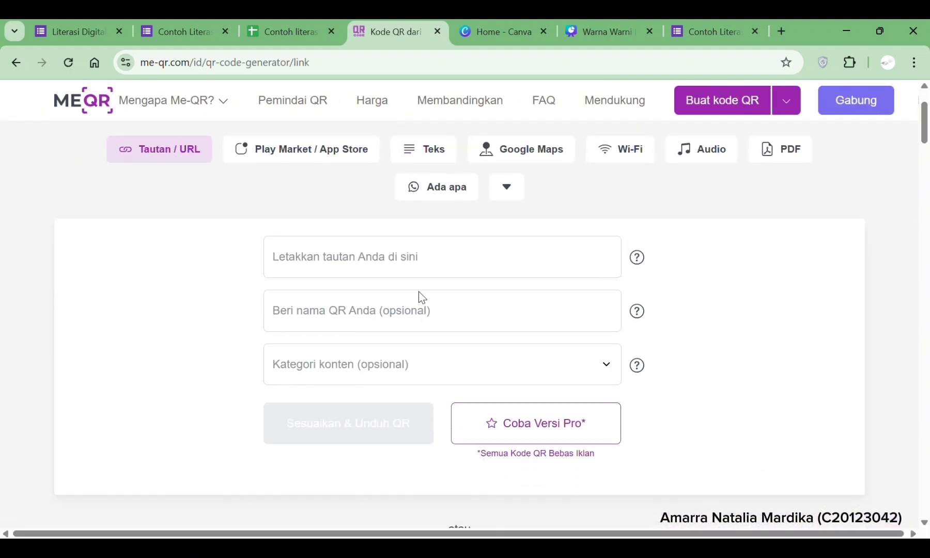
click(410, 262)
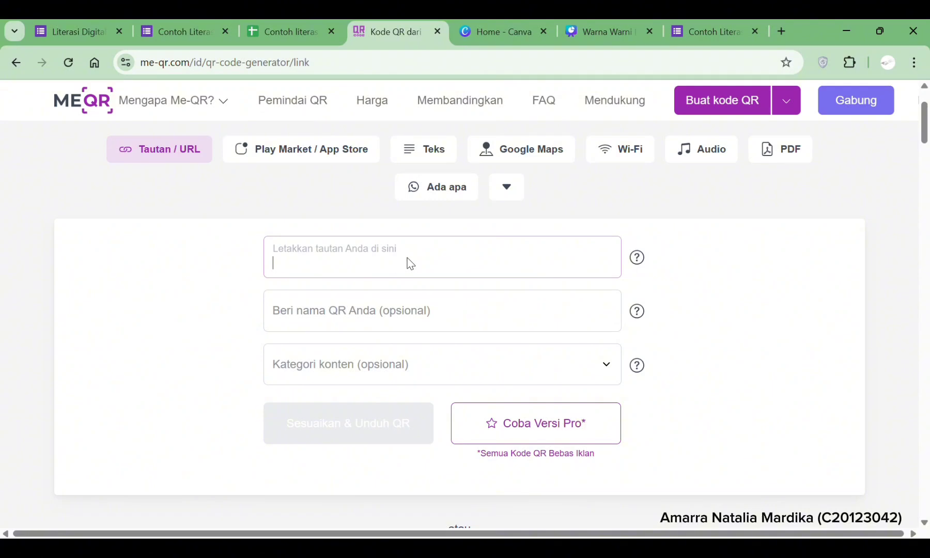
text(https://forms.gle/xK5H4SenaQ2fiindy7)
click(394, 316)
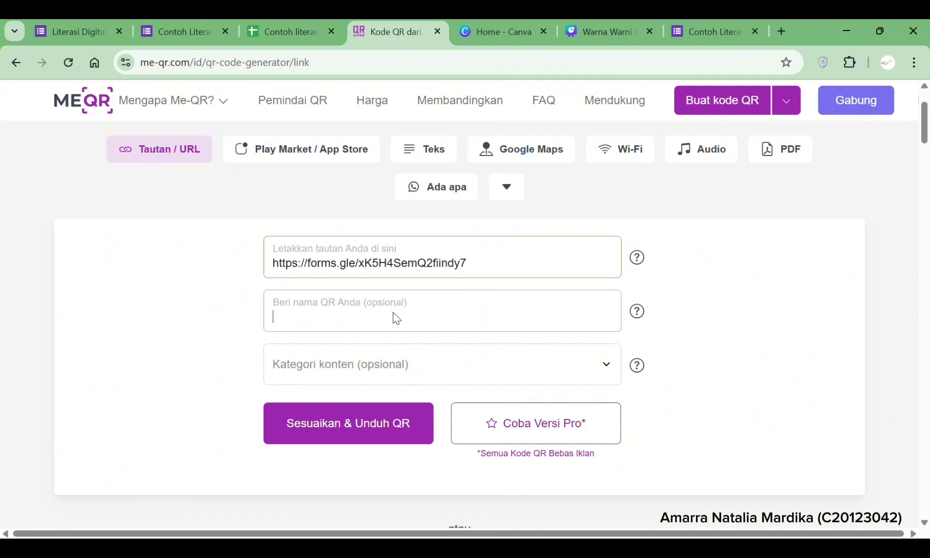
text(Literasi Digital)
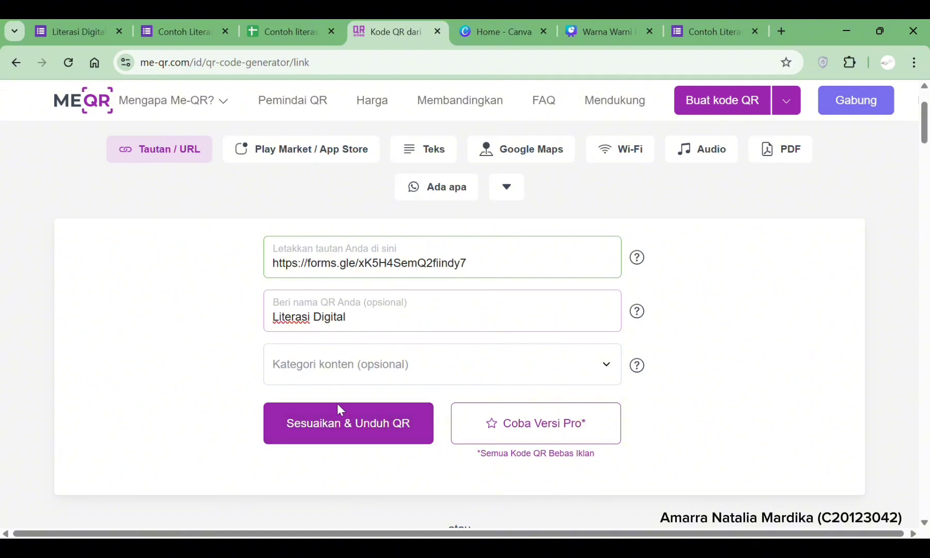
click(333, 433)
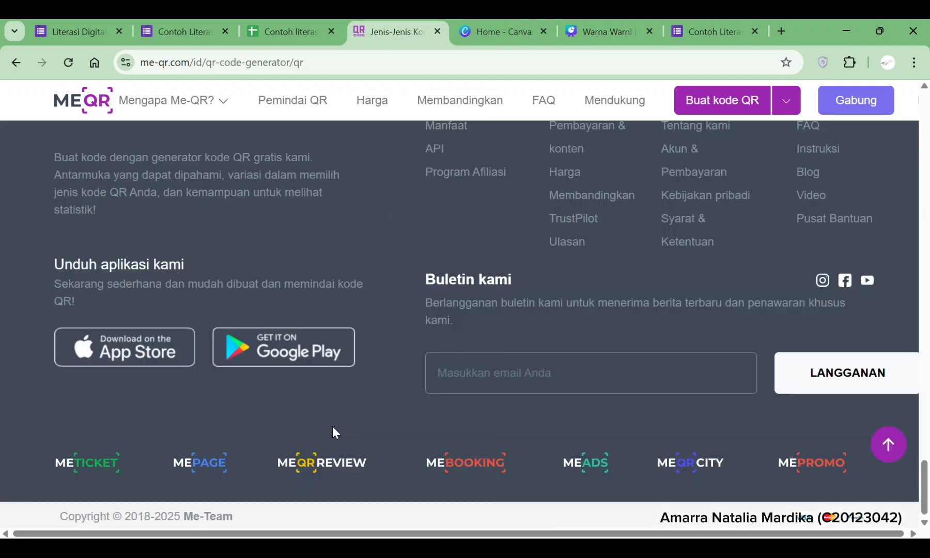
- Try several ready-made QR templates and apply the dark "SCAN ME" template
scroll(333, 426, up, 7)
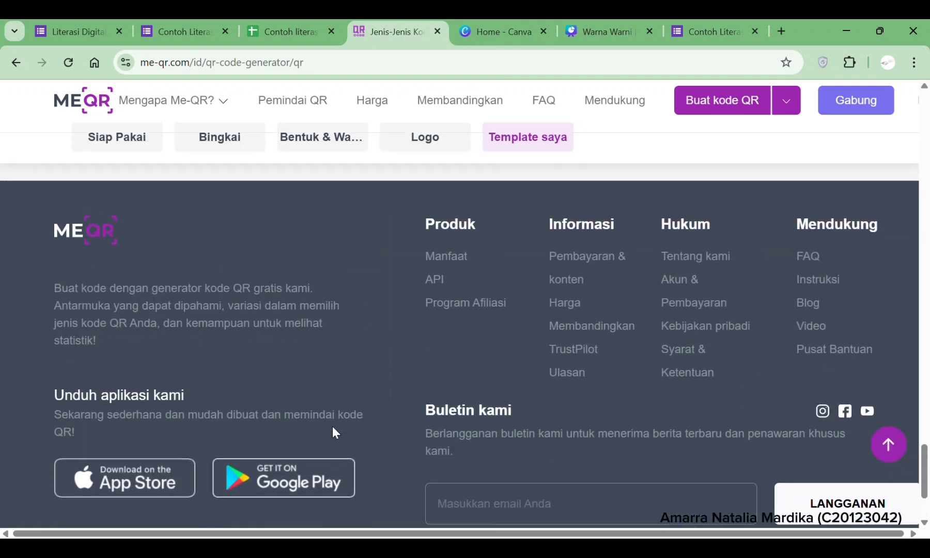
scroll(332, 426, up, 5)
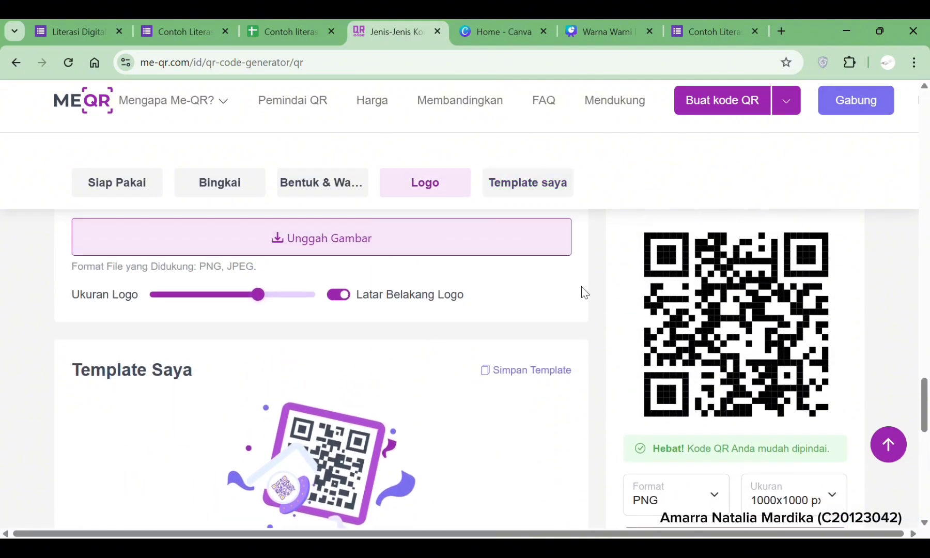
scroll(345, 311, up, 10)
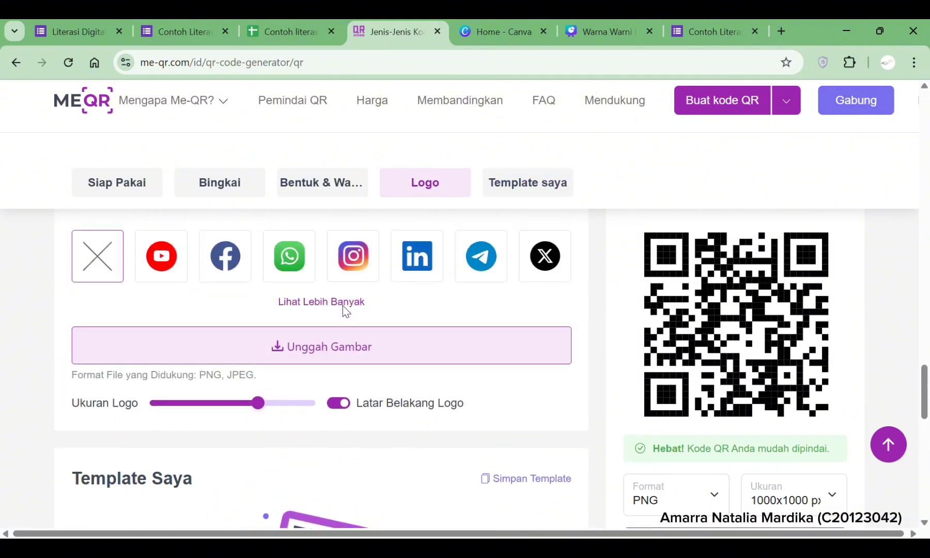
scroll(341, 381, up, 12)
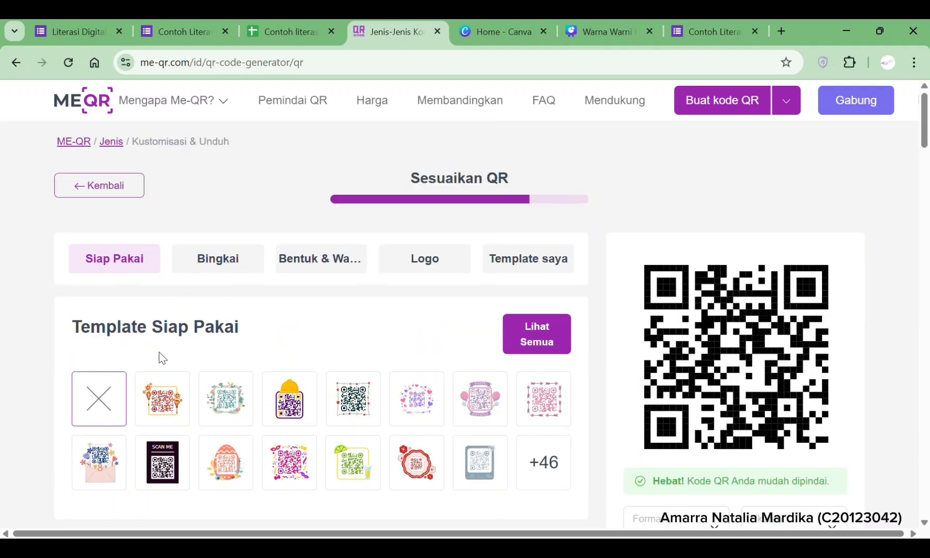
click(165, 405)
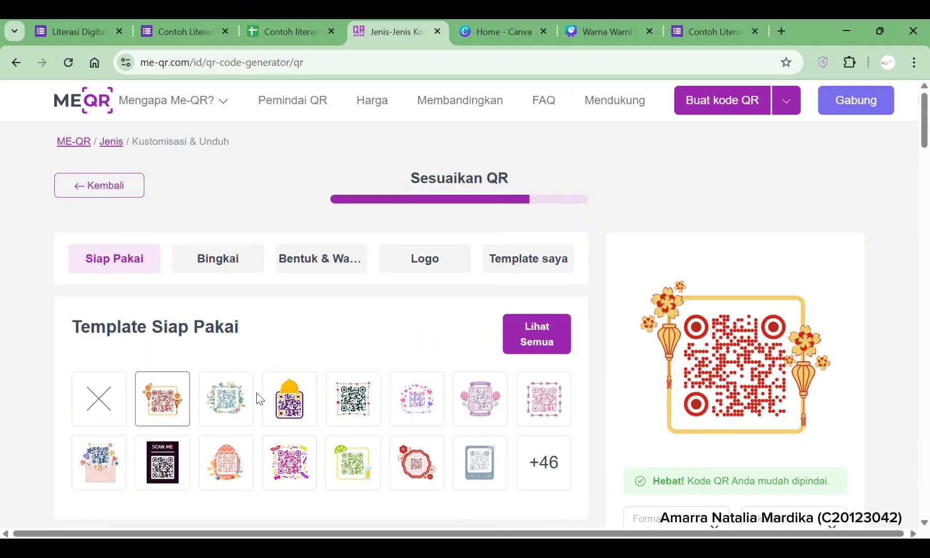
click(360, 400)
click(434, 400)
scroll(434, 400, down, 3)
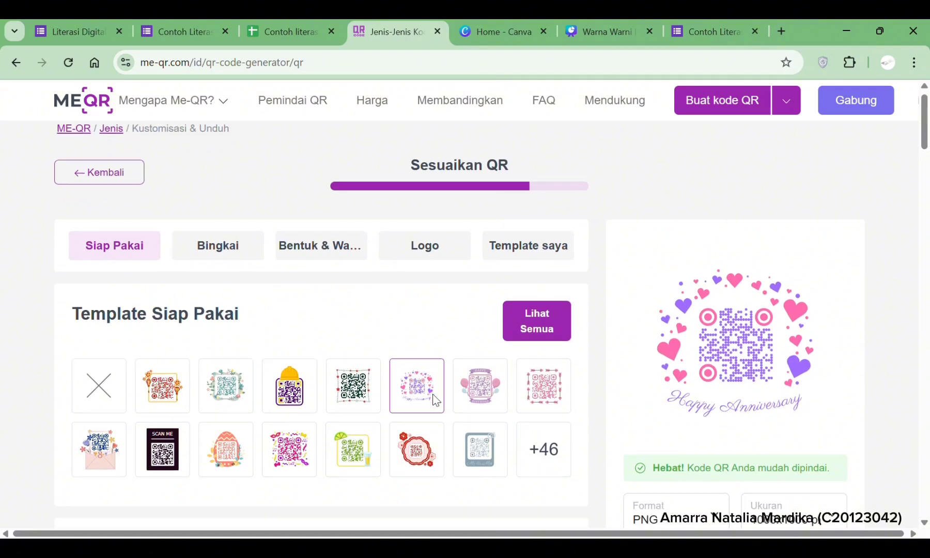
click(504, 299)
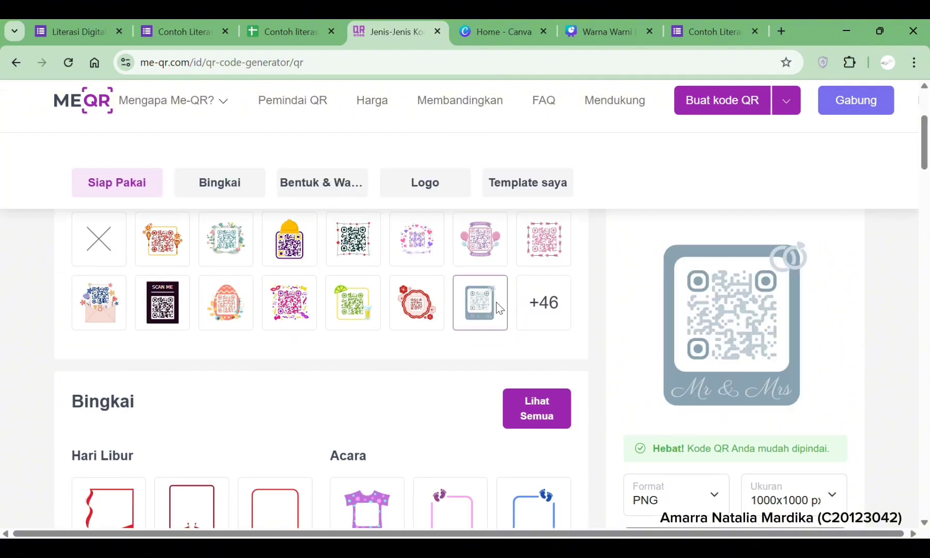
click(171, 312)
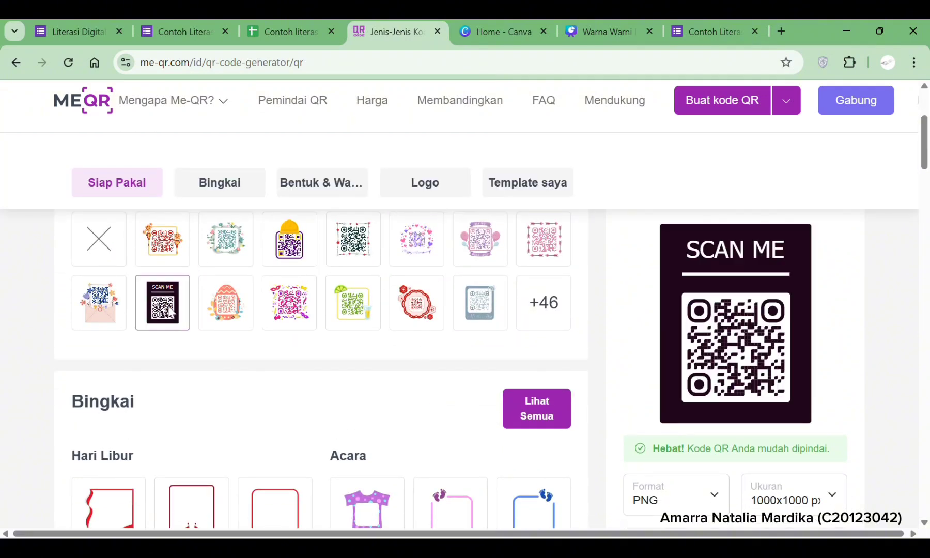
- Try the vertical-line body pattern, and set the QR code's body pattern to the first square-module option
scroll(171, 312, down, 10)
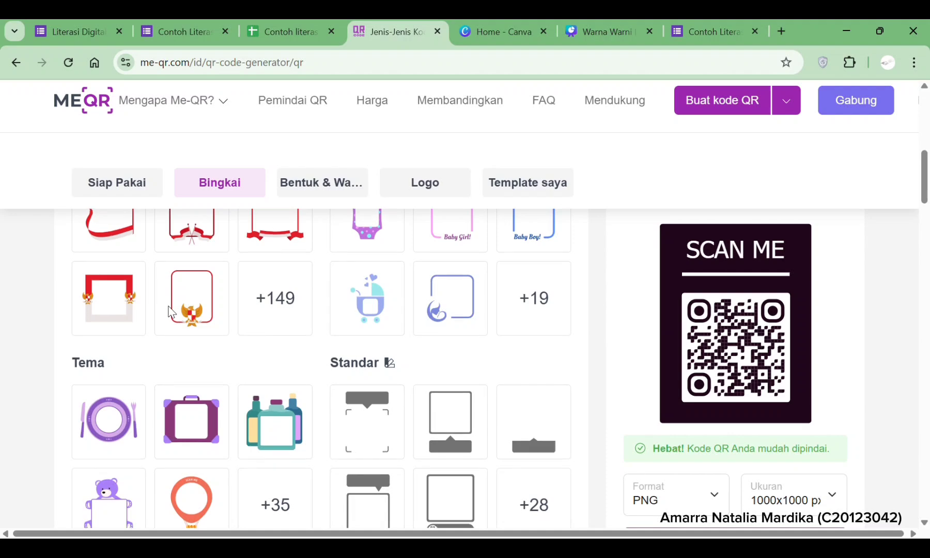
scroll(171, 312, down, 8)
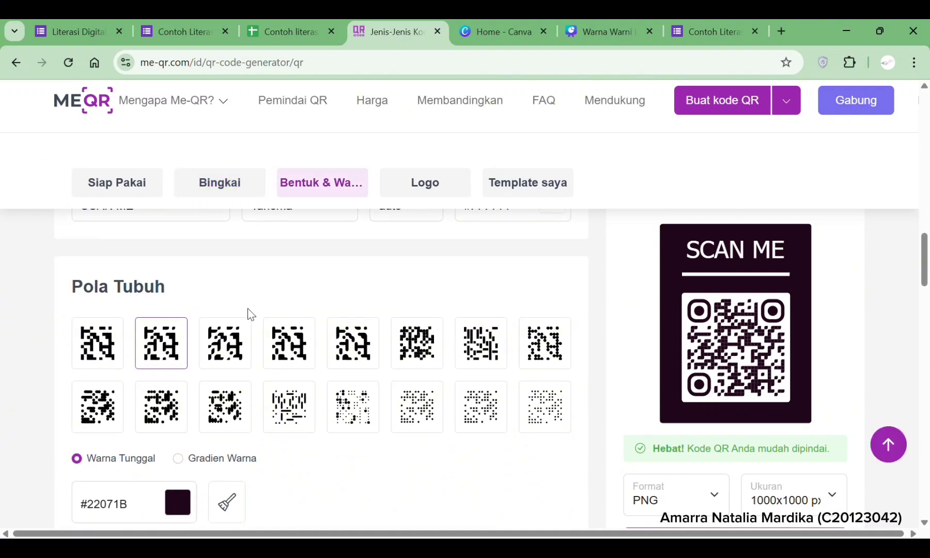
click(489, 357)
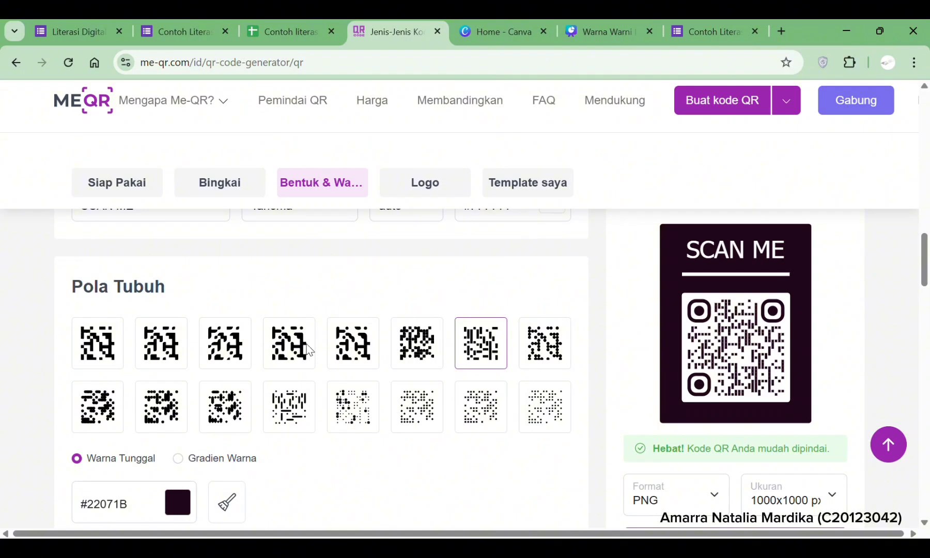
click(114, 349)
scroll(113, 349, down, 5)
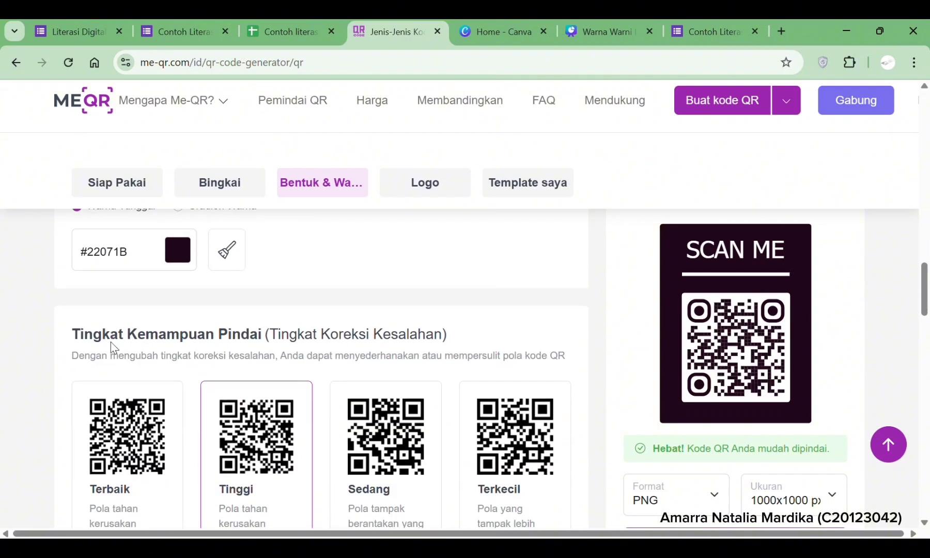
scroll(112, 346, down, 2)
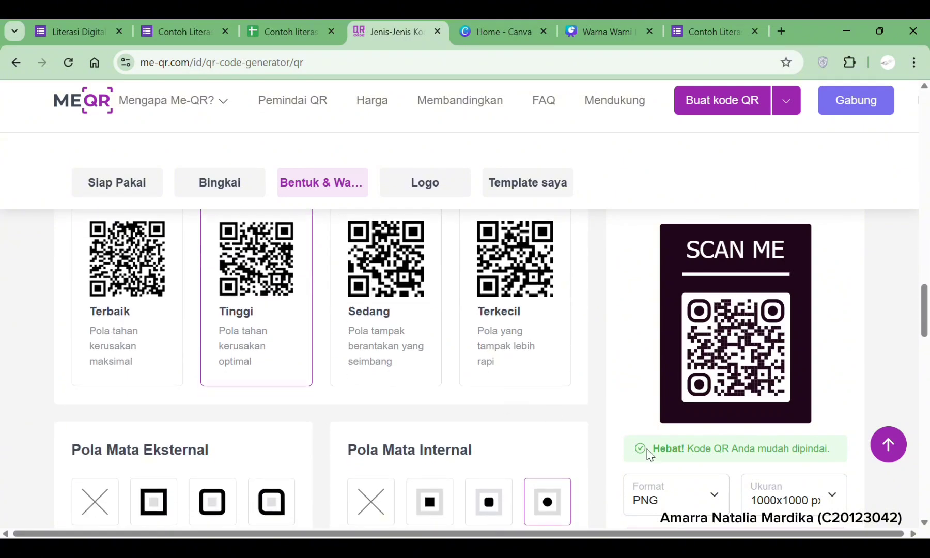
- Set the QR code's file format to PNG and keep its size at 1000x1000 px
click(685, 494)
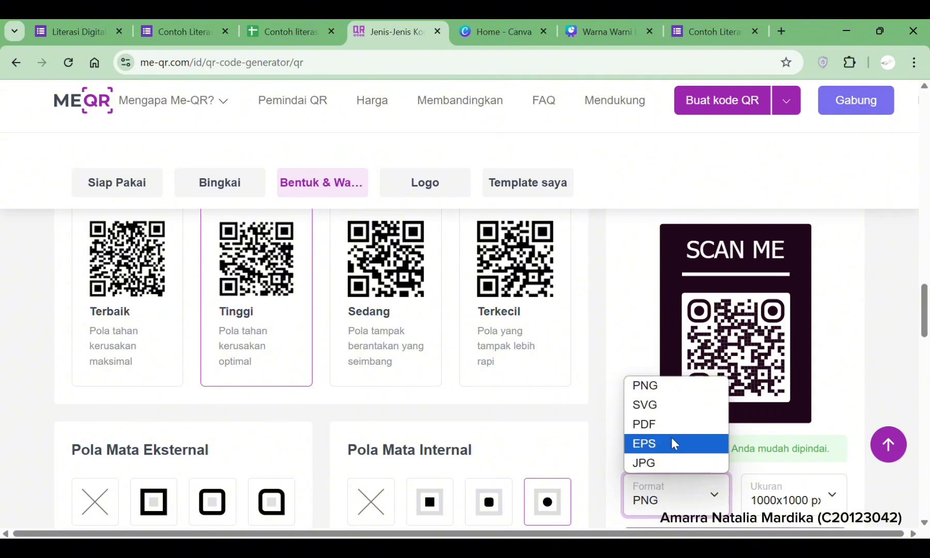
click(671, 383)
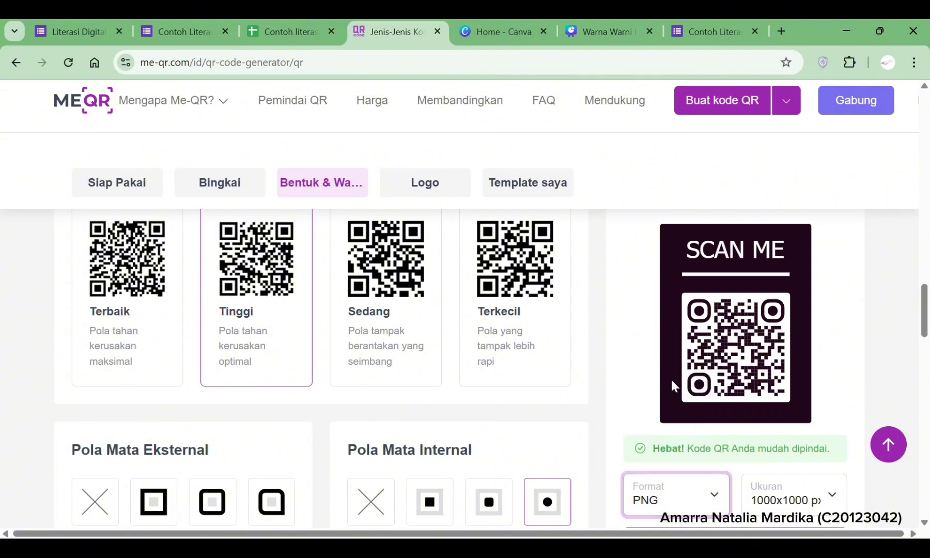
click(783, 494)
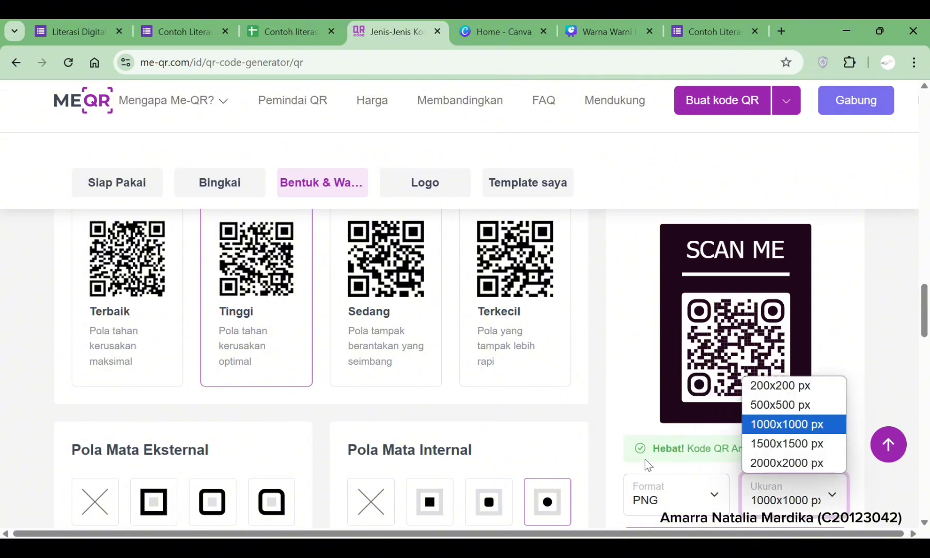
click(644, 399)
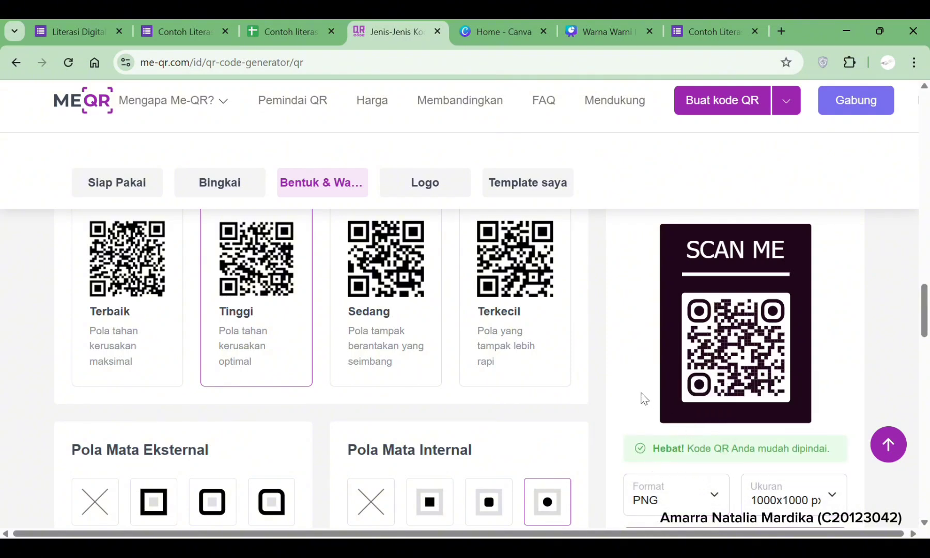
- Save the QR customisation page to the Downloads folder as "Webpage, Complete", replacing the existing file
right_click(728, 301)
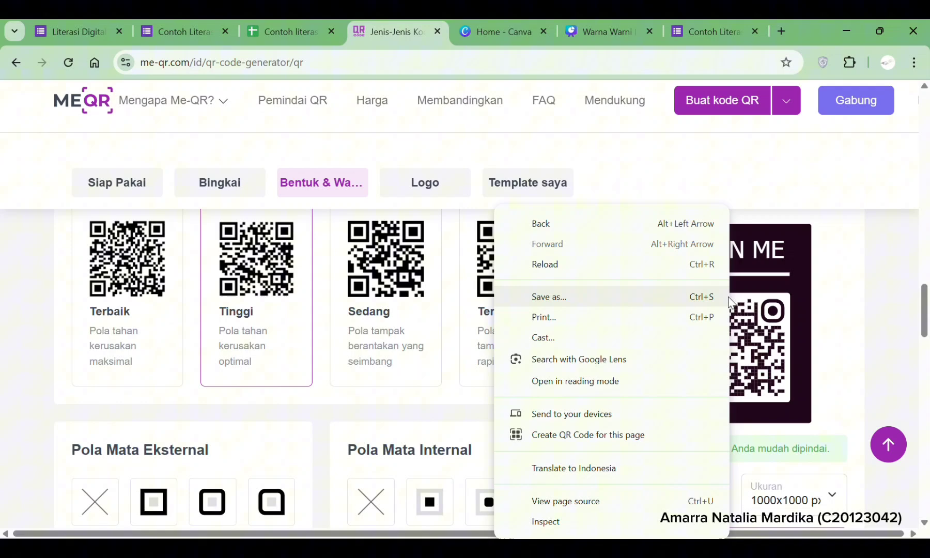
click(682, 305)
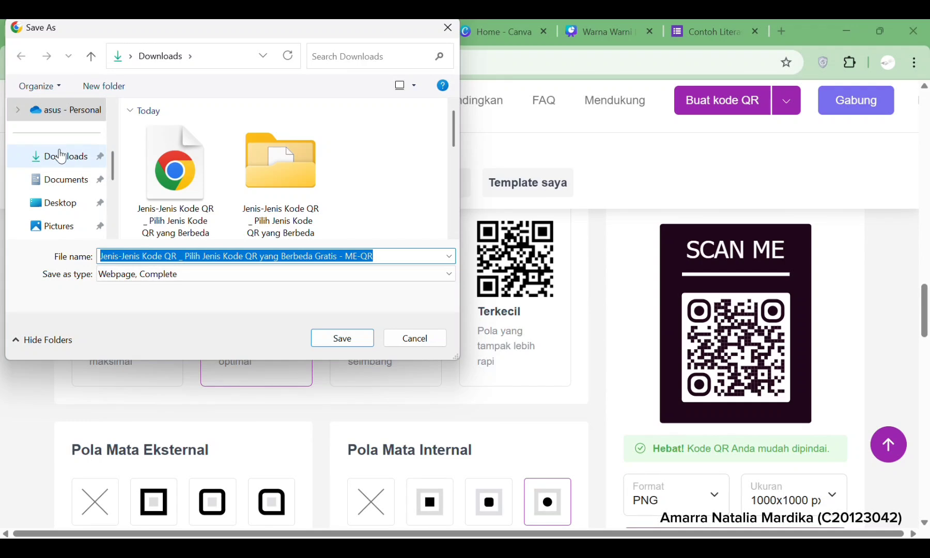
click(61, 156)
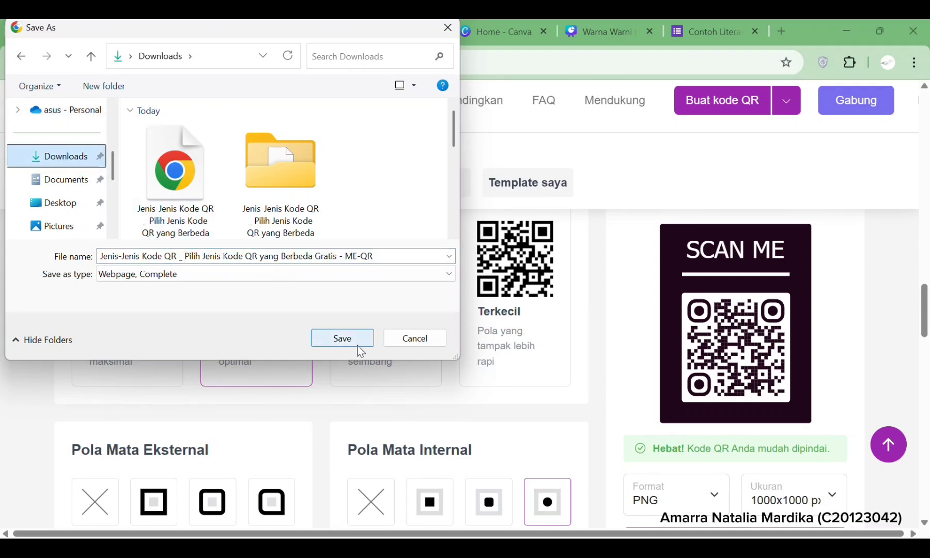
click(342, 338)
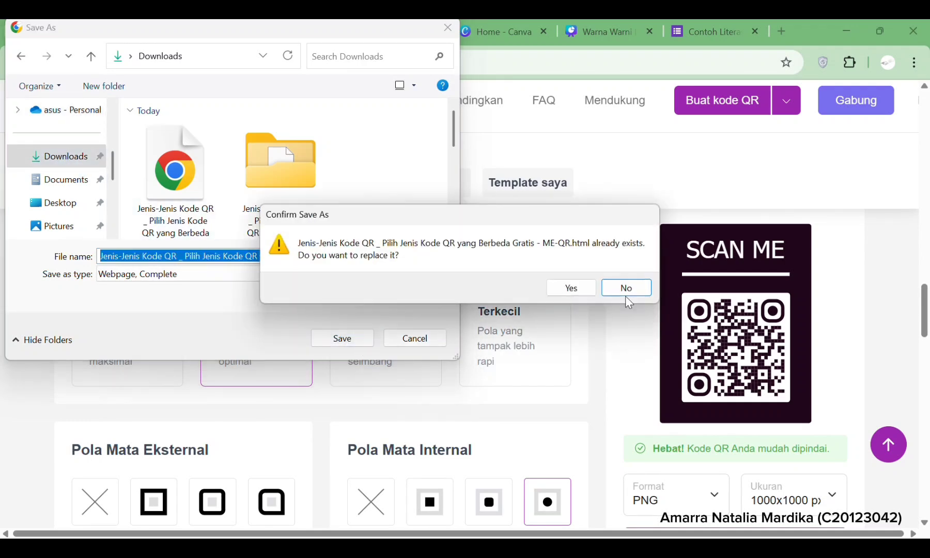
click(581, 289)
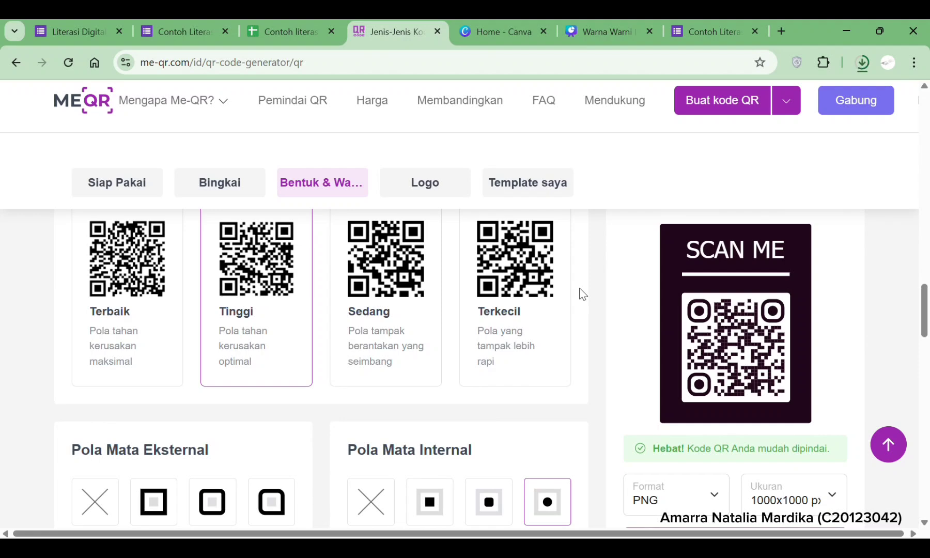
- Return to the submitted "Contoh Literasi Digital" form and start another response
click(695, 42)
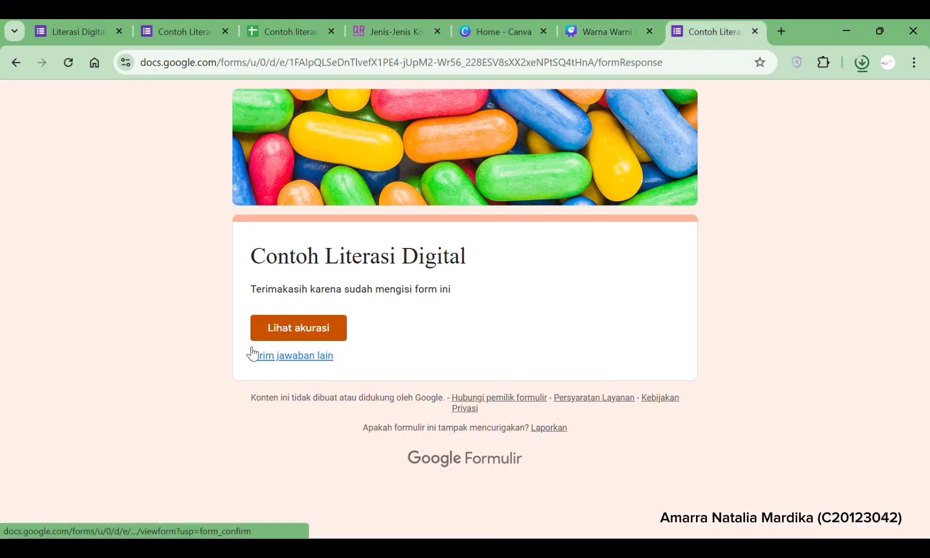
click(268, 357)
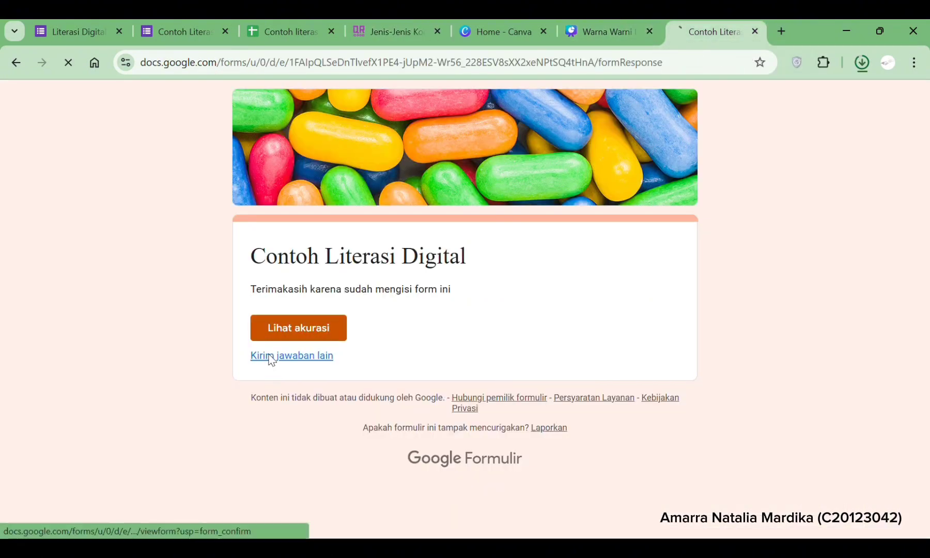